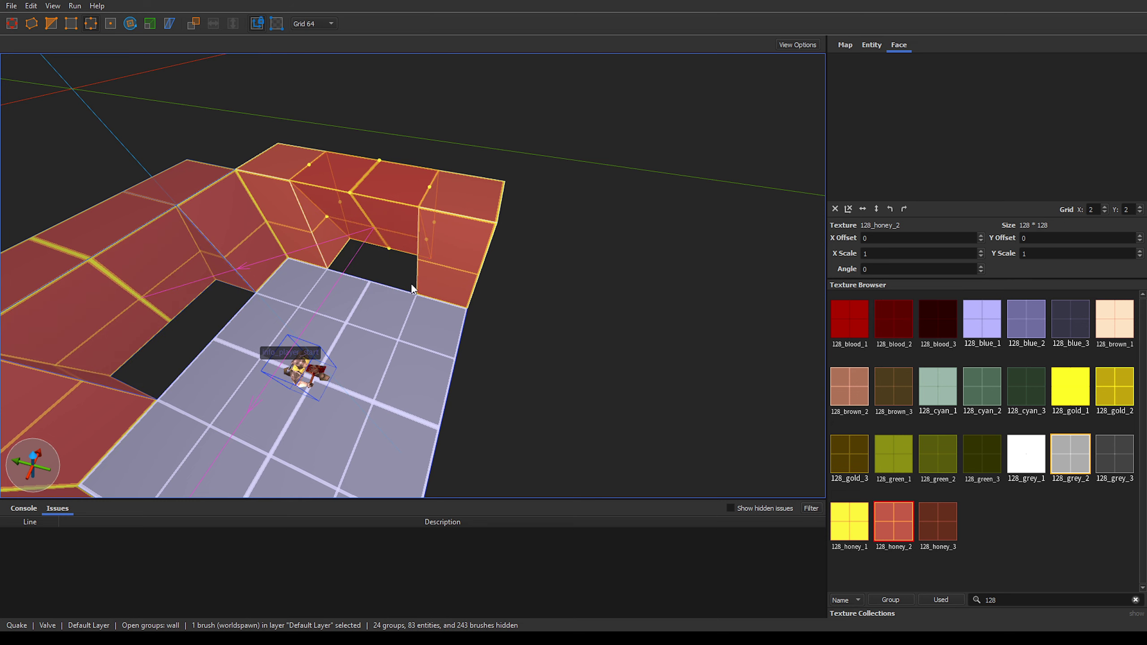
Step: Add a 64-unit-high brush at the base of the alcove inside the open wall group and extend it across the gap
key(Escape)
key(Escape)
mouse_move(594, 246)
alt+right_down()
mouse_move(299, 265)
mouse_move(424, 242)
mouse_move(436, 225)
alt+right_up()
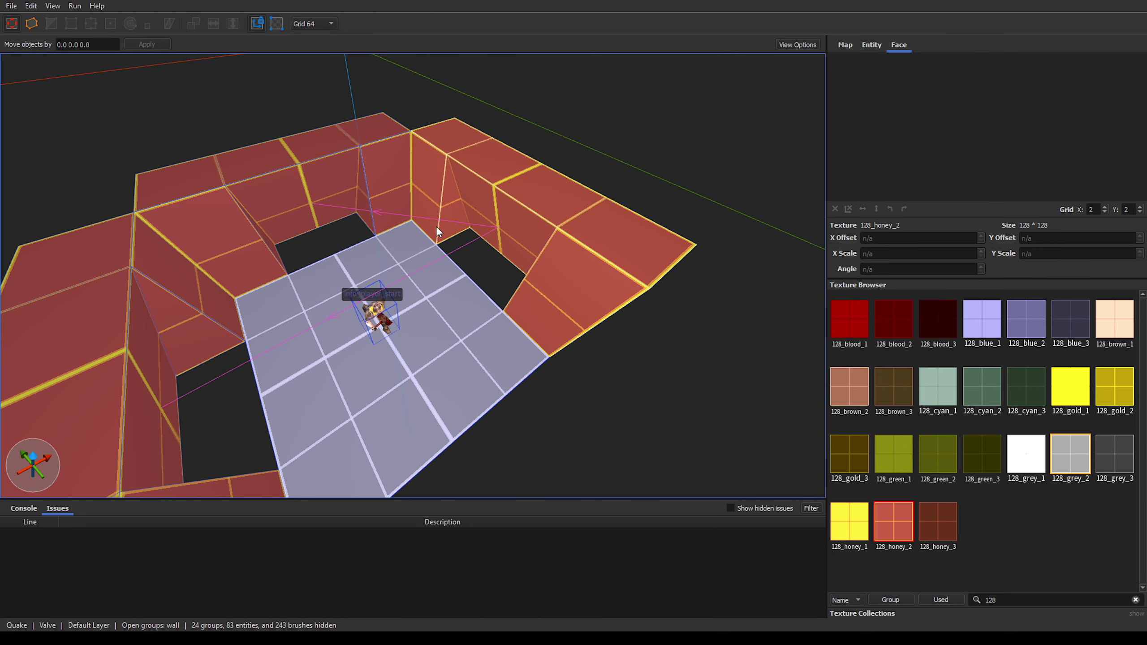
click(450, 249)
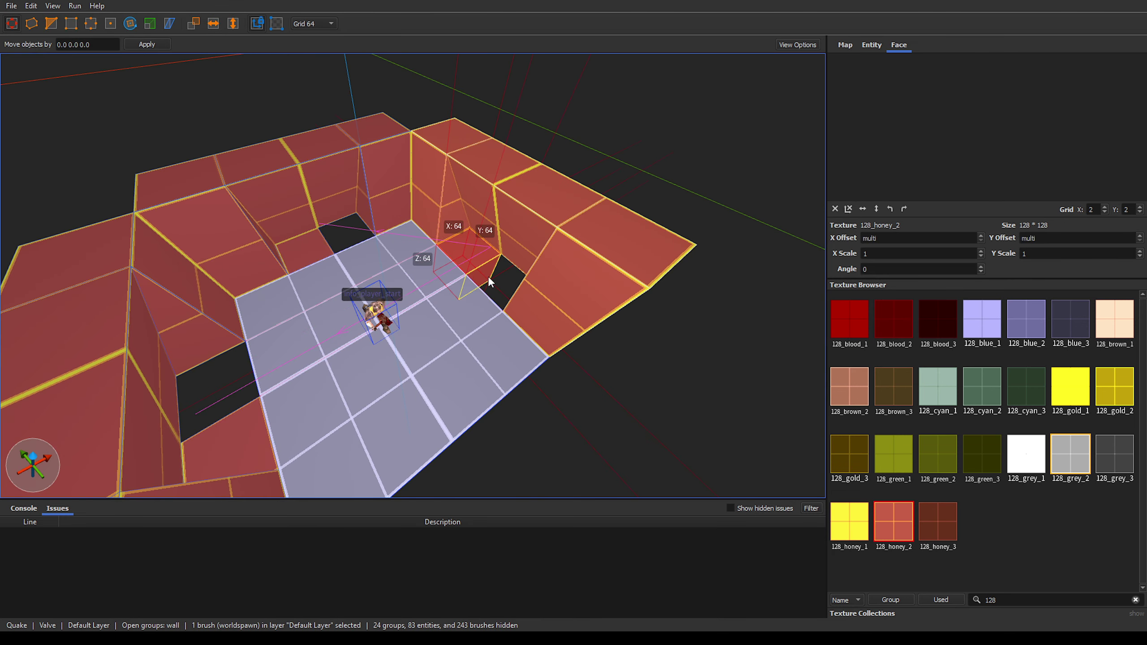
shift+drag(488, 276, 505, 290)
Step: Texture the alcove floor with 128_grey_2 to match the main floor and close the wall group
double_click(447, 297)
shift+click(469, 280)
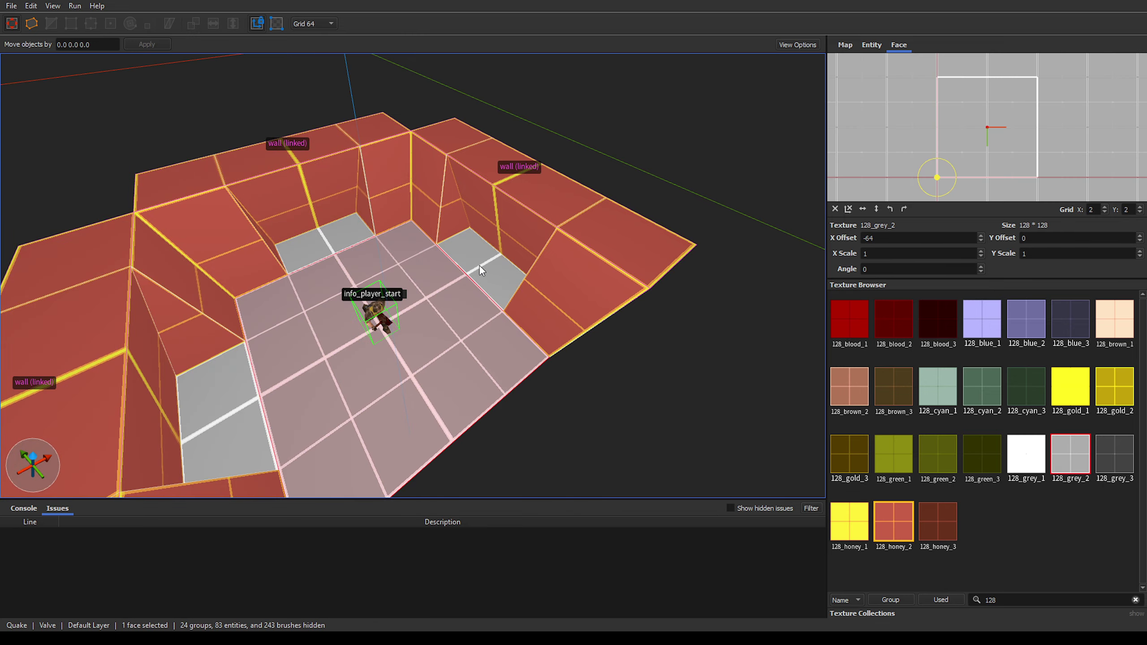
key(Escape)
mouse_move(489, 277)
alt+right_down()
mouse_move(381, 262)
mouse_move(503, 260)
mouse_move(466, 226)
mouse_move(496, 305)
mouse_move(502, 287)
alt+right_up()
scroll(503, 259, up, 2)
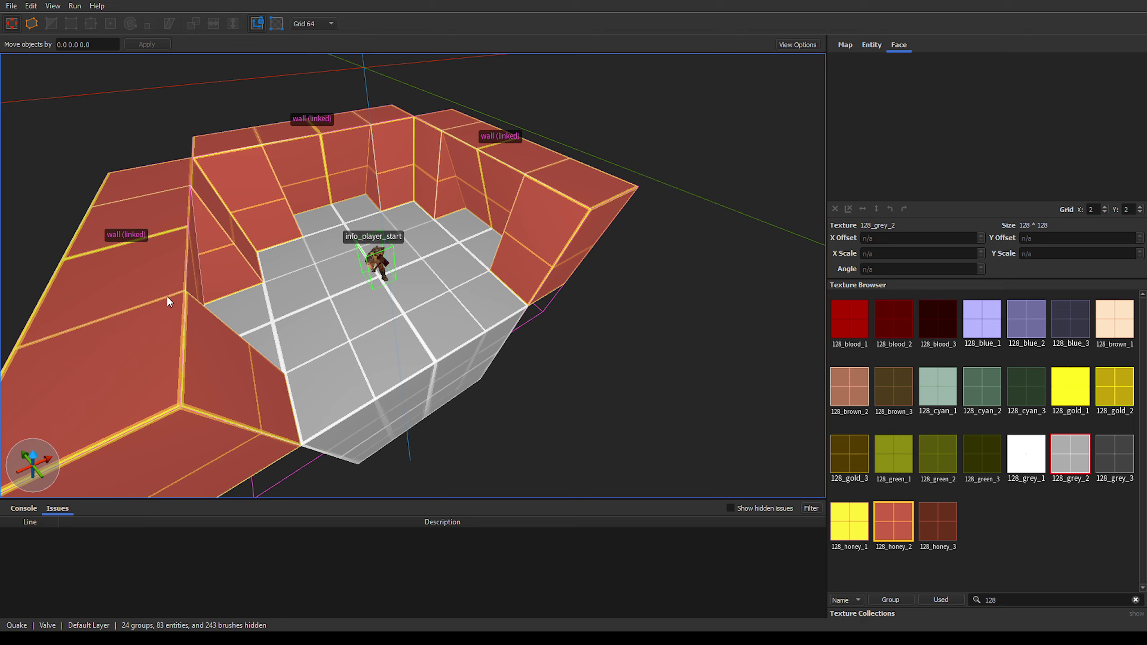
Step: Duplicate the 256-unit main floor block and place the copy 256 units along Y, flush with the original's open side
scroll(352, 303, down, 3)
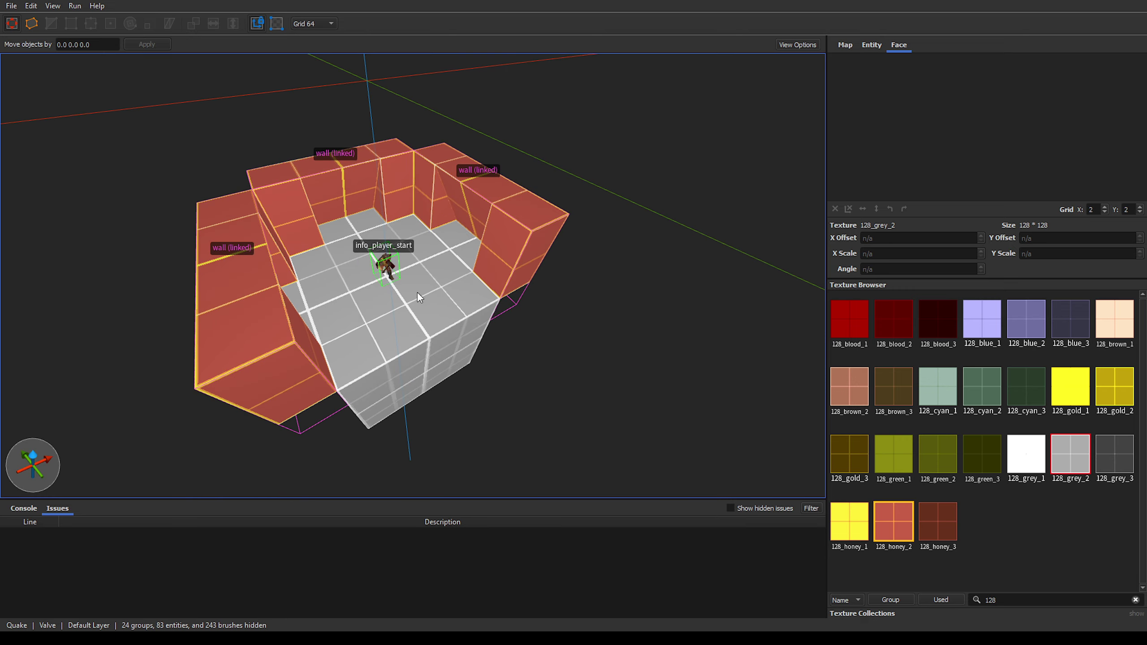
click(420, 293)
mouse_move(429, 292)
alt+right_down()
mouse_move(465, 271)
mouse_move(533, 268)
mouse_move(427, 288)
alt+right_up()
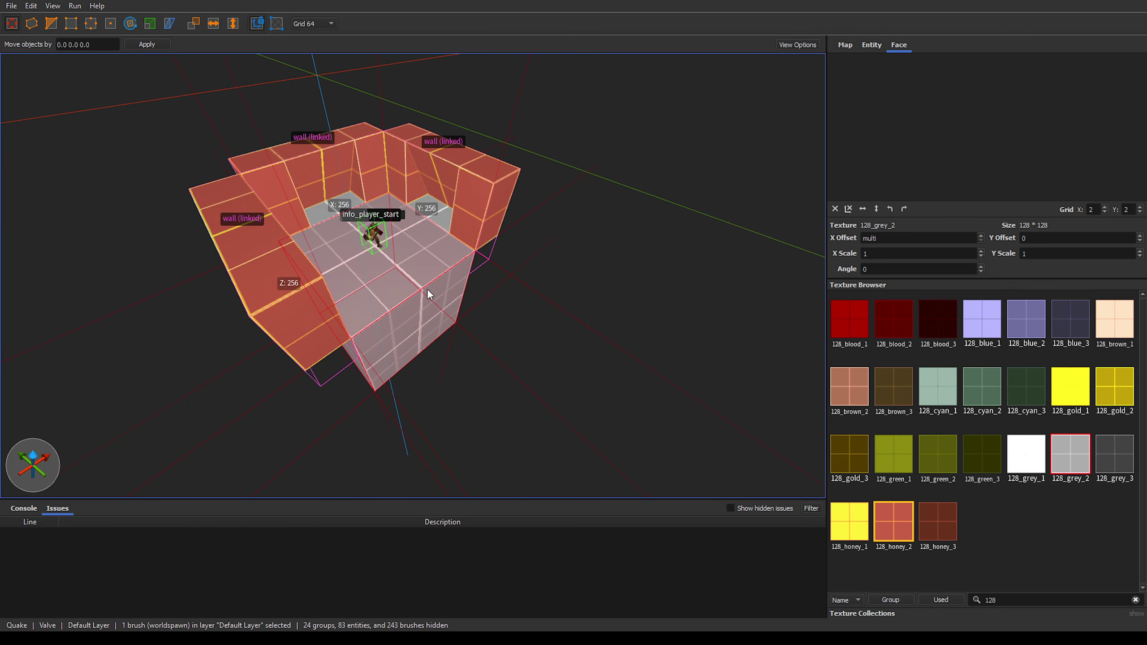
scroll(427, 289, up, 2)
middle_drag(426, 288, 435, 269)
right_drag(434, 268, 451, 294)
scroll(450, 293, down, 3)
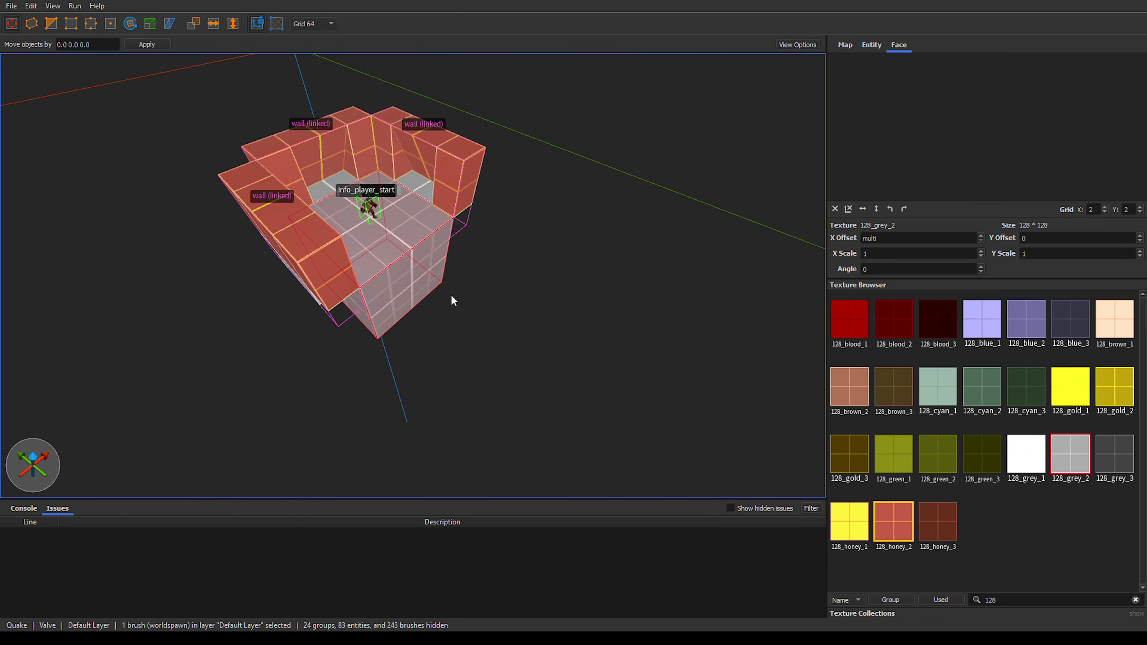
mouse_move(404, 193)
mouse_down()
mouse_move(505, 267)
mouse_move(483, 262)
mouse_up()
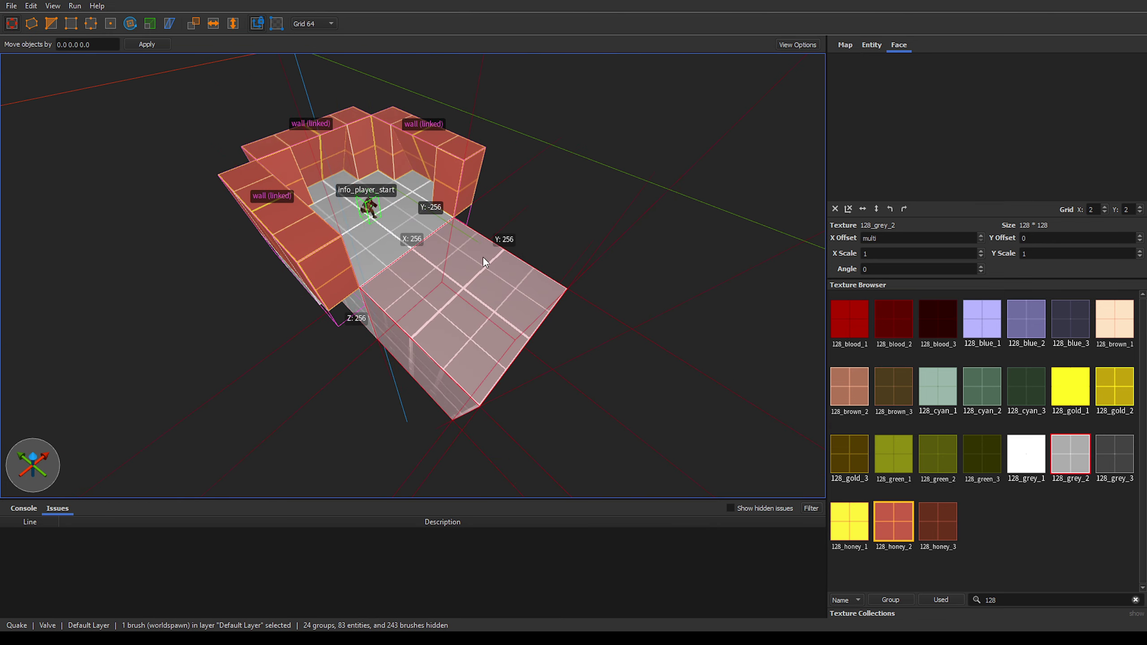
Step: Move the copied floor block's outer vertical corner edge outward to angle its end, extending the block to 320 units along Y
mouse_move(483, 262)
right_down()
mouse_move(541, 258)
mouse_move(353, 288)
mouse_move(428, 308)
right_up()
key(e)
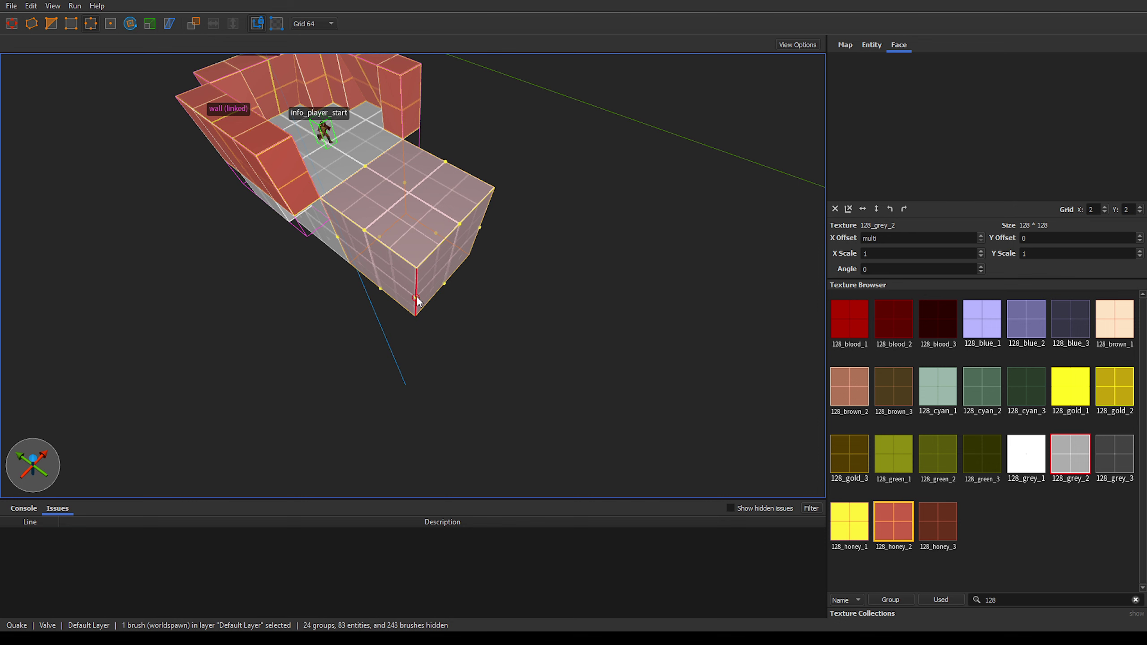
key(v)
alt+right_drag(483, 225, 425, 219)
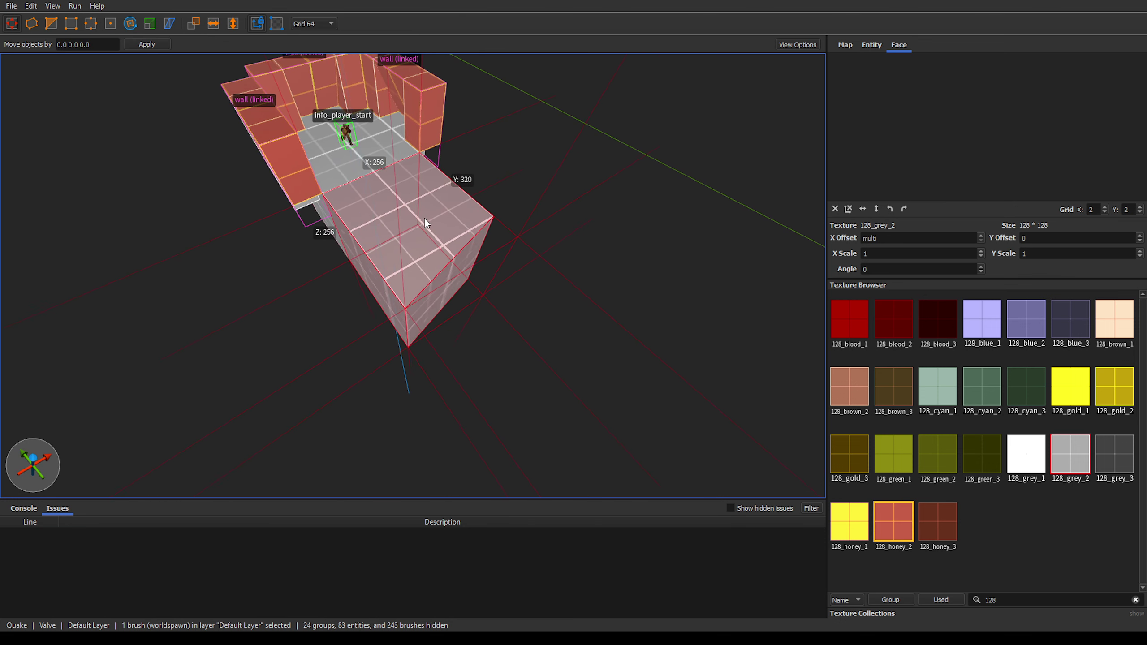
key(Escape)
Step: Duplicate the angled floor block, turn the copy by 90 degrees and move it away, leaving a gap between the angled ends
click(452, 232)
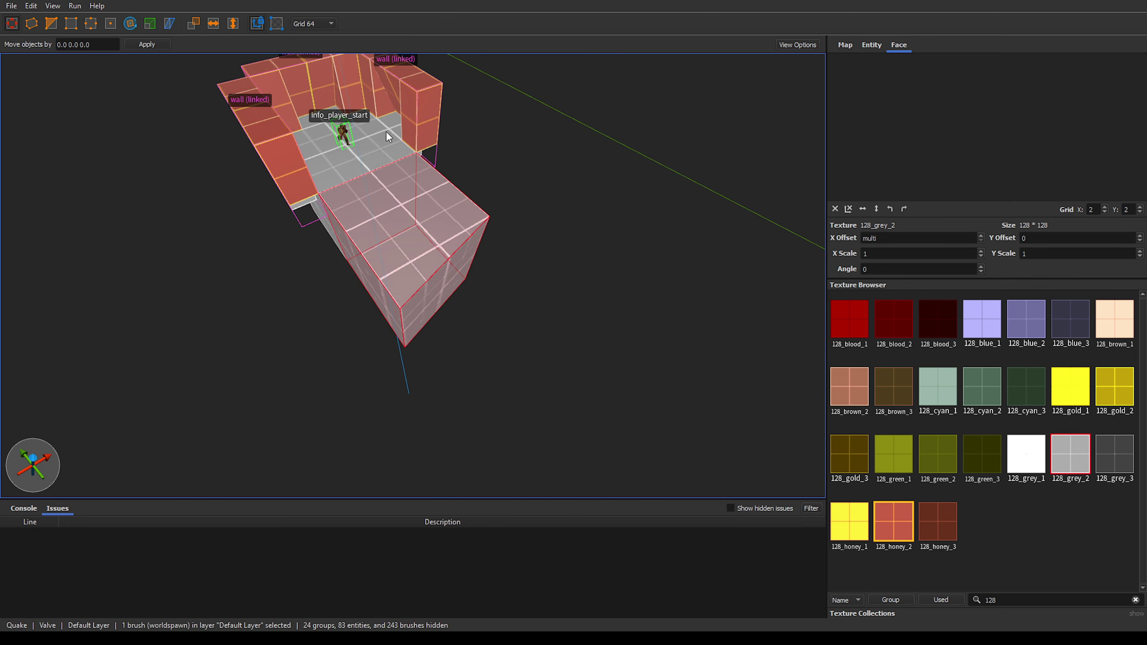
right_drag(389, 178, 375, 133)
right_drag(393, 262, 451, 256)
mouse_move(384, 233)
ctrl+mouse_down()
mouse_move(556, 235)
mouse_move(454, 300)
mouse_move(506, 307)
mouse_move(674, 268)
mouse_move(558, 254)
mouse_move(565, 243)
ctrl+mouse_up()
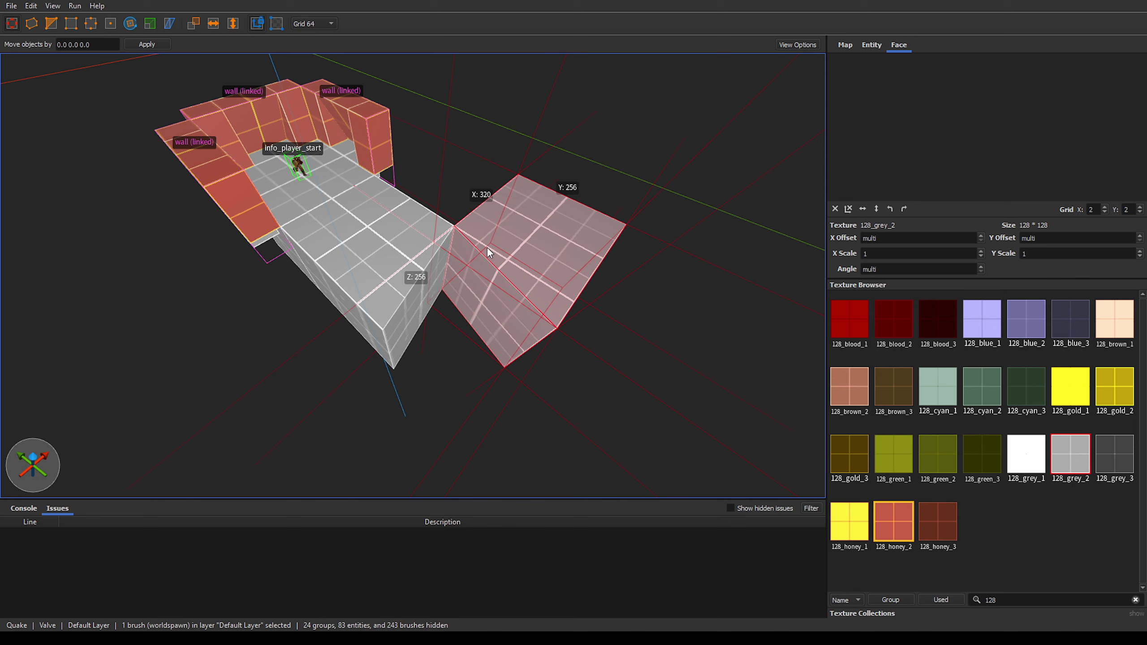
mouse_move(488, 250)
ctrl+mouse_down()
mouse_move(505, 236)
mouse_move(617, 236)
ctrl+mouse_up()
right_drag(466, 201, 480, 198)
Step: Select the two facing angled end faces and convex-merge them into a connecting floor brush that bridges the gap
shift+click(384, 284)
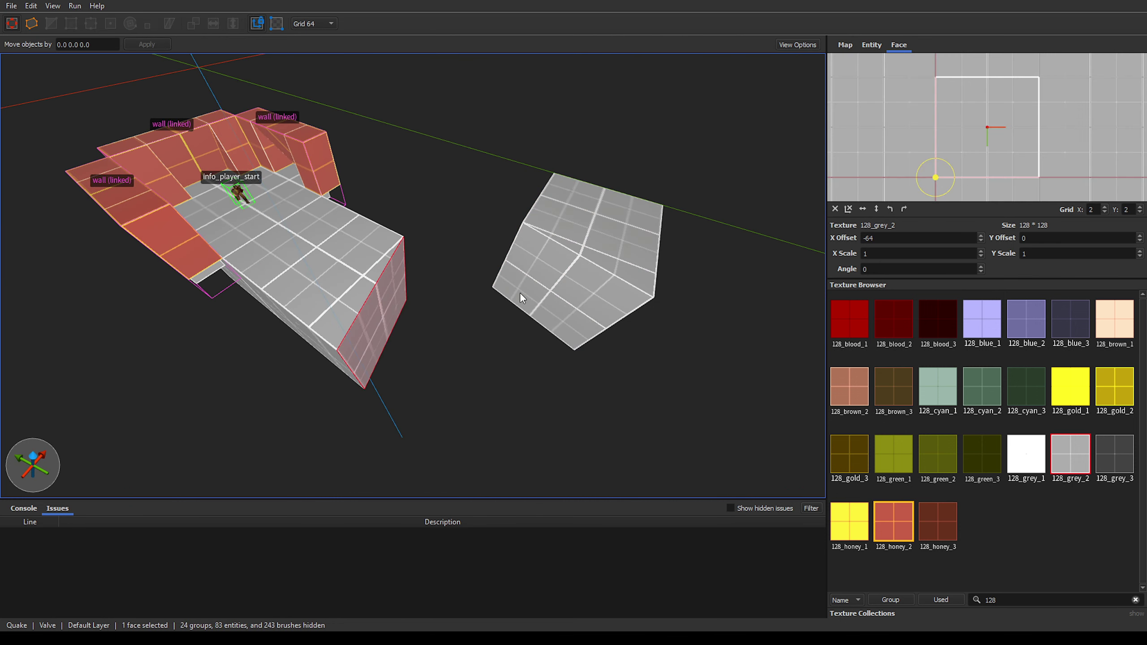
ctrl+shift+click(528, 295)
key(ctrl+j)
key(Escape)
mouse_move(514, 265)
alt+right_down()
mouse_move(505, 222)
mouse_move(526, 219)
alt+right_up()
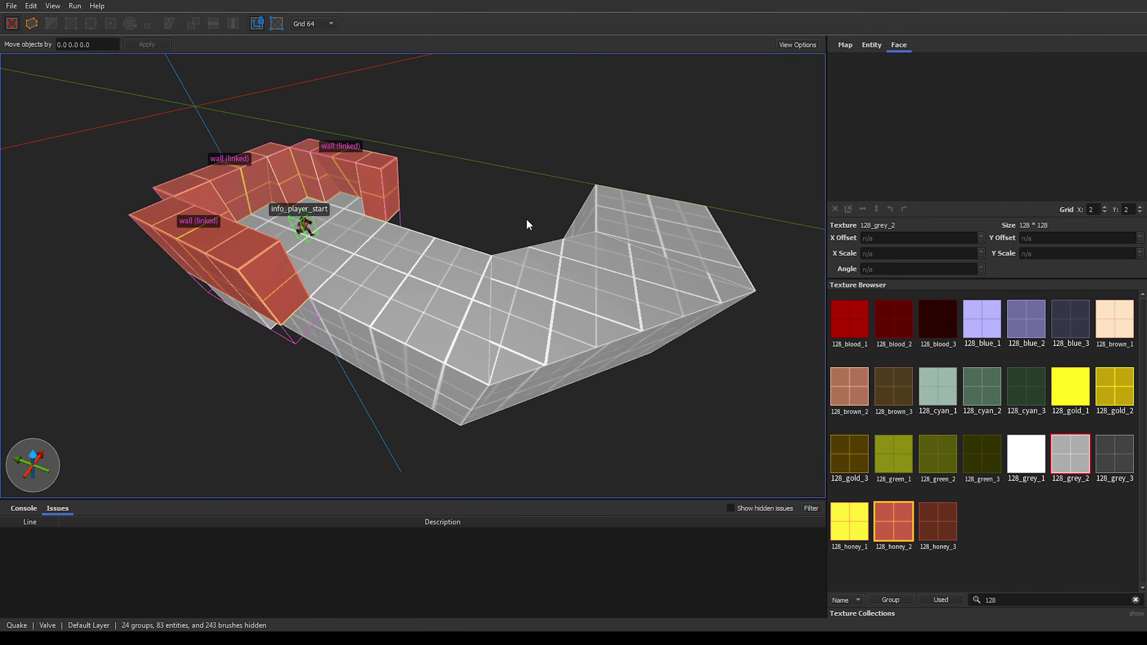
scroll(528, 222, up, 5)
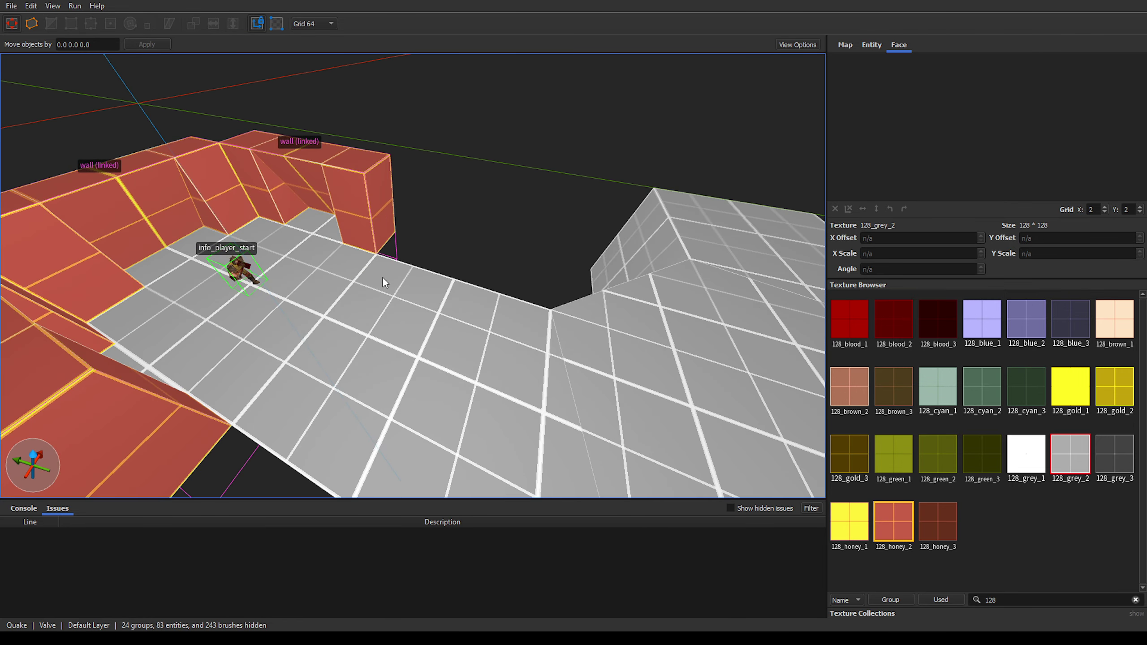
right_drag(381, 275, 443, 301)
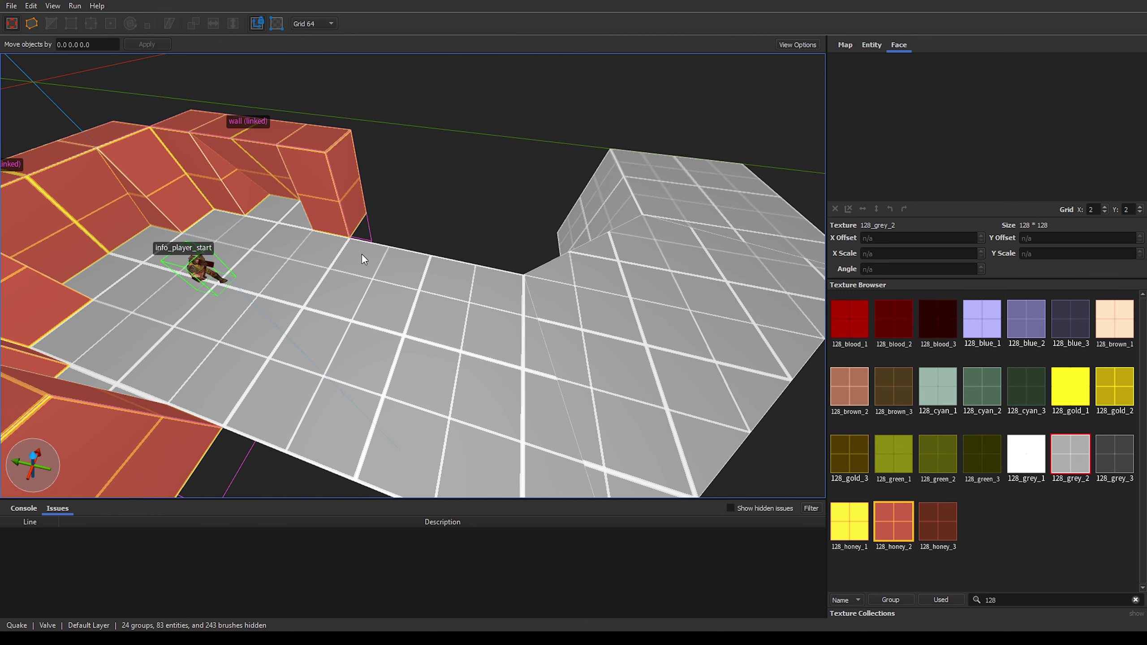
drag(356, 253, 489, 291)
right_drag(396, 289, 416, 286)
key(q)
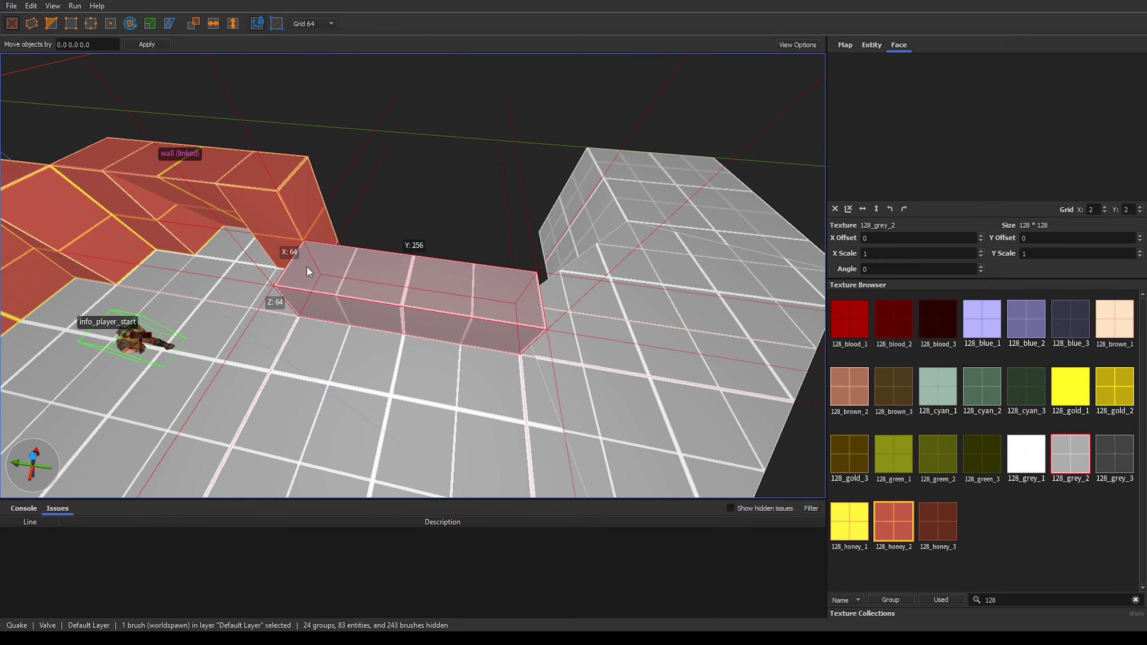
key(d)
right_drag(476, 287, 391, 307)
key(Delete)
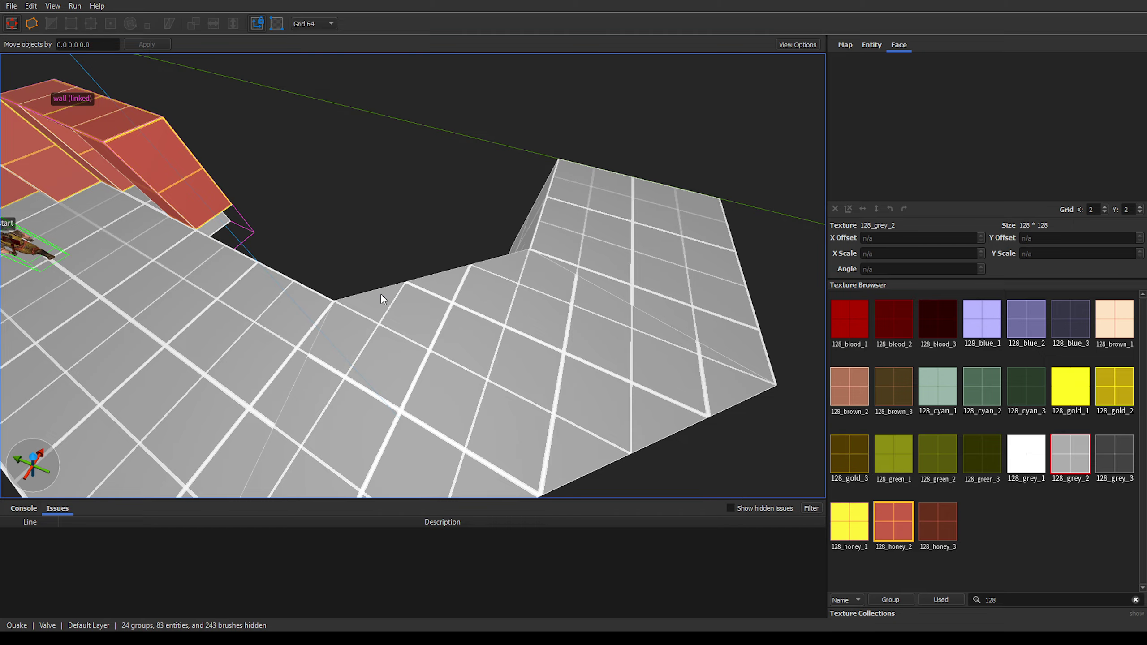
Step: Align the connecting floor's top texture with the adjoining blocks, using offsets -64 and -256 and scales 0.75 and 0.883883
right_drag(472, 275, 391, 330)
shift+click(423, 360)
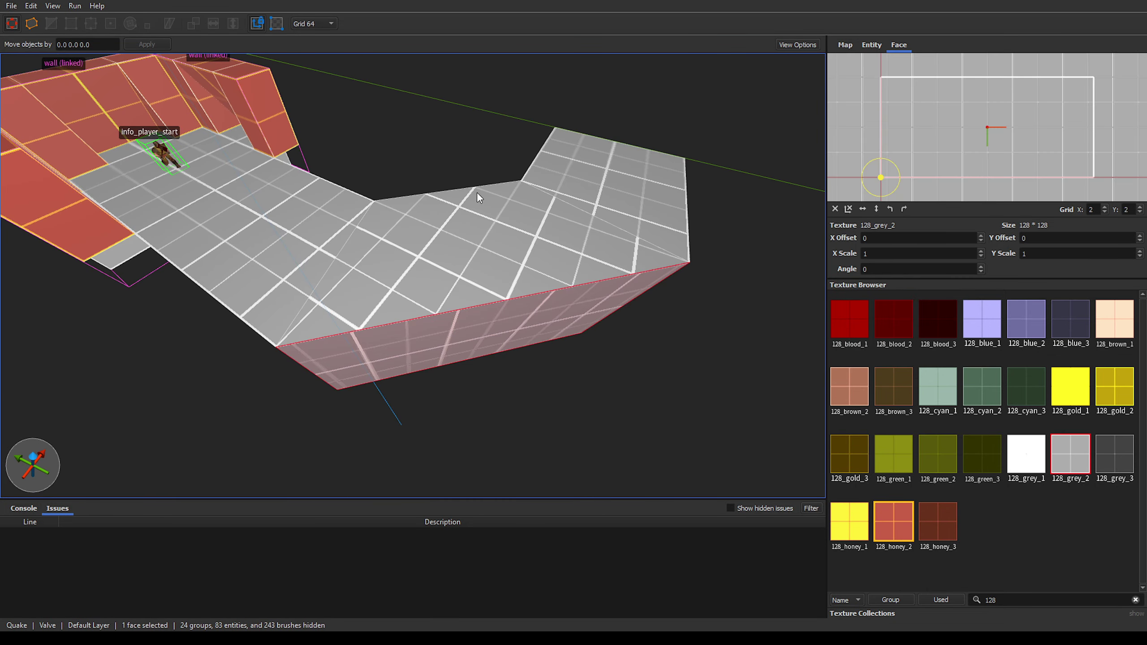
key(alt+shift+r)
right_drag(1048, 128, 1000, 130)
drag(1119, 116, 1049, 118)
right_drag(571, 256, 559, 257)
alt+click(500, 265)
shift+click(500, 265)
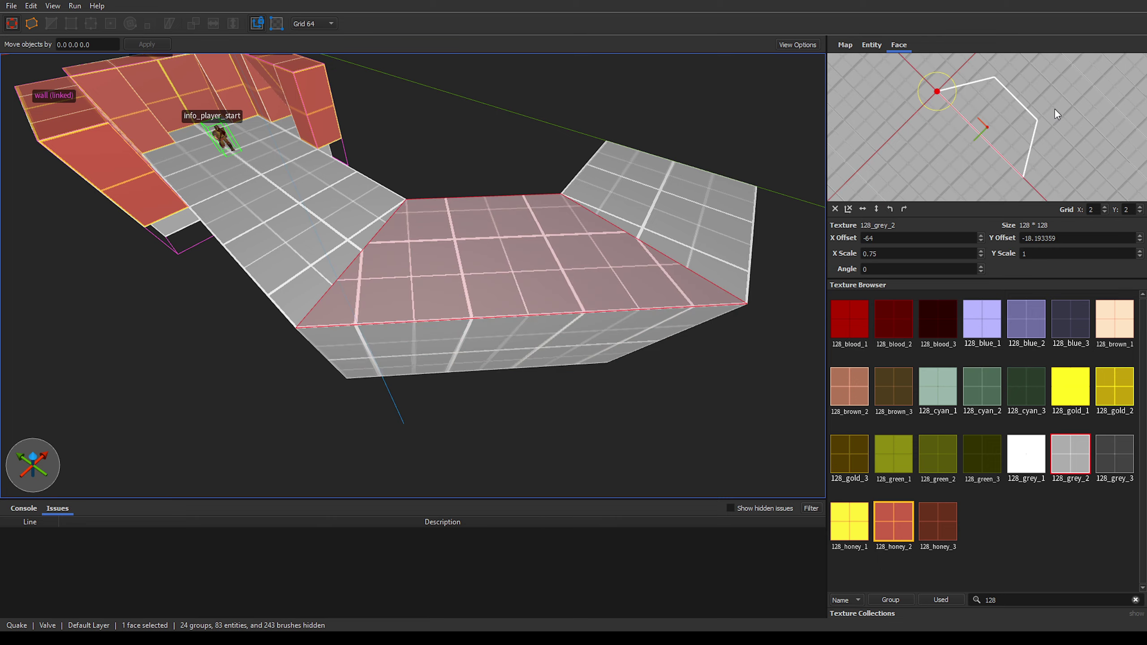
drag(1012, 85, 1006, 90)
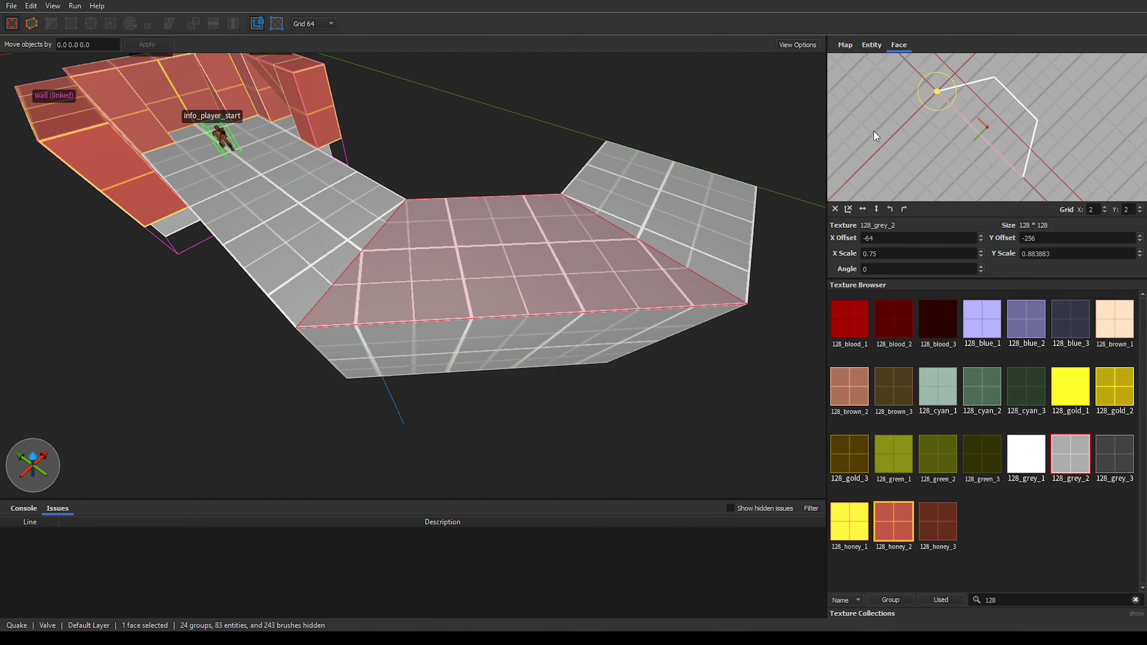
key(Escape)
Step: Duplicate the linked wall group beside the start area and place the copy end to end along the adjoining floor block
mouse_move(426, 214)
right_down()
mouse_move(394, 217)
mouse_move(418, 217)
right_up()
key(w)
key(d)
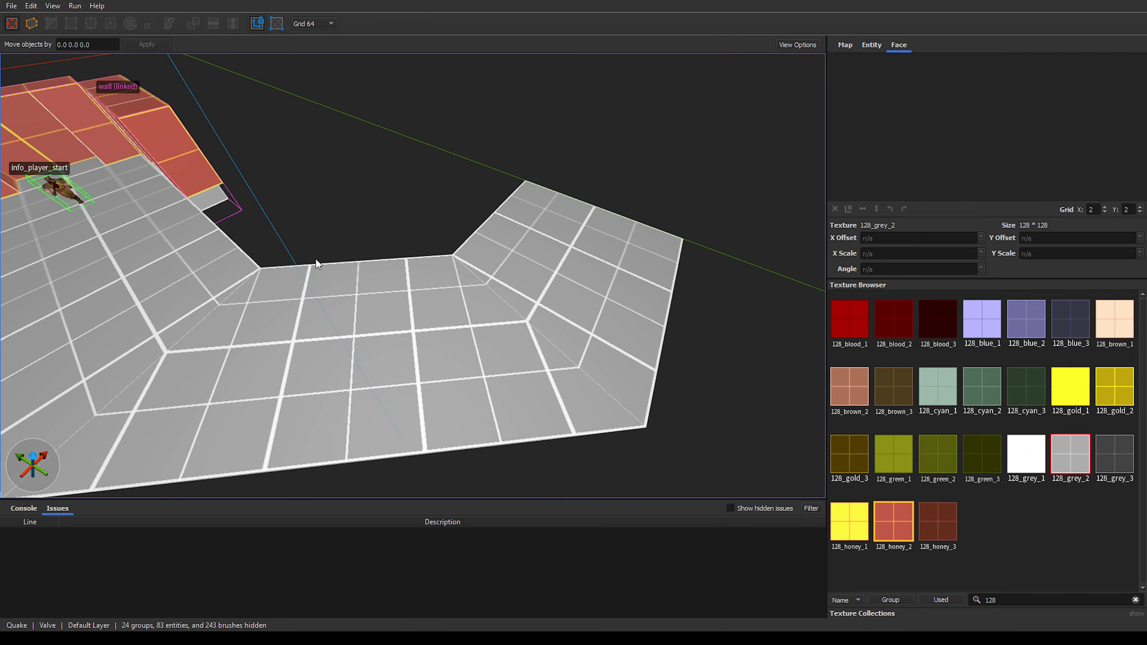
right_drag(315, 259, 343, 266)
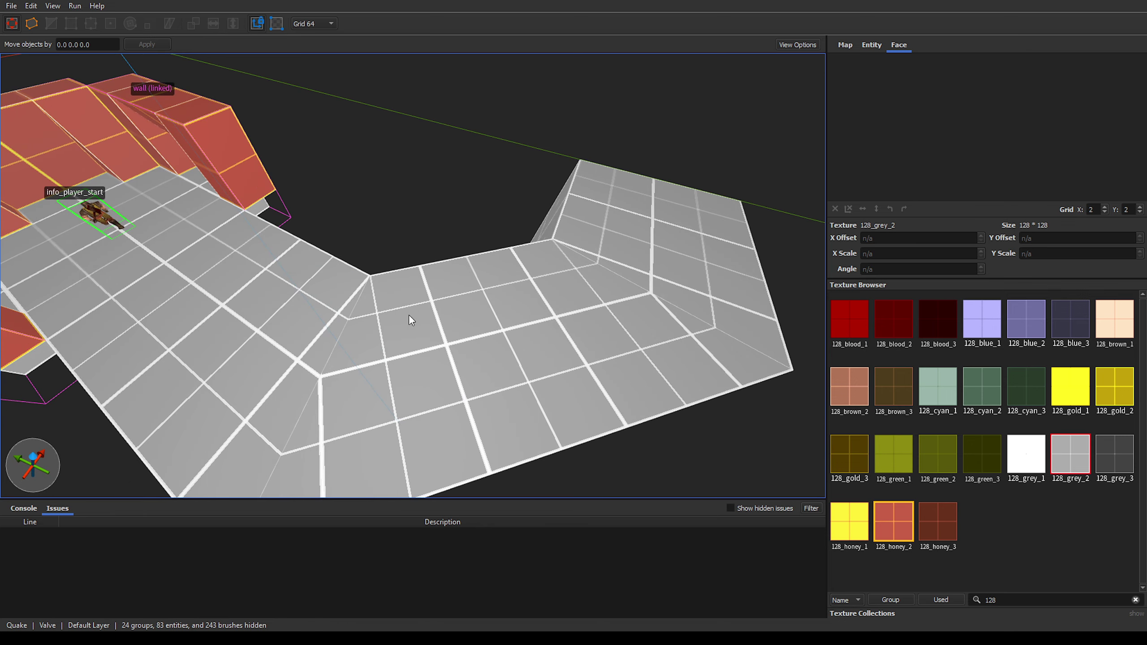
scroll(409, 315, up, 3)
right_drag(417, 318, 441, 309)
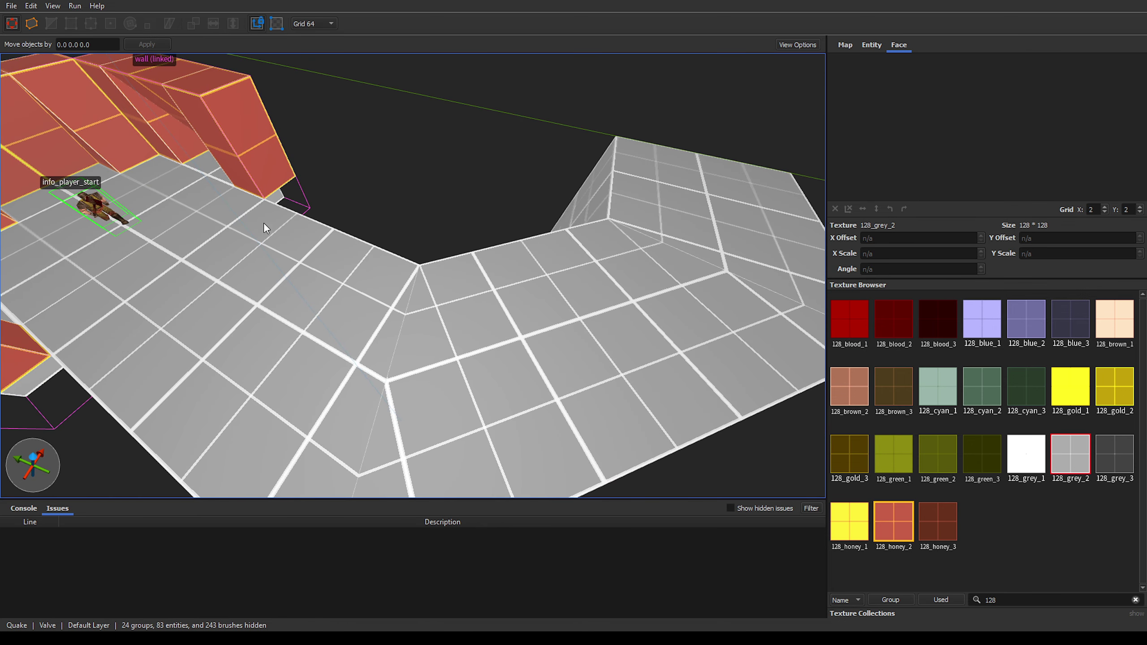
right_drag(624, 247, 328, 255)
click(325, 176)
right_drag(435, 267, 396, 253)
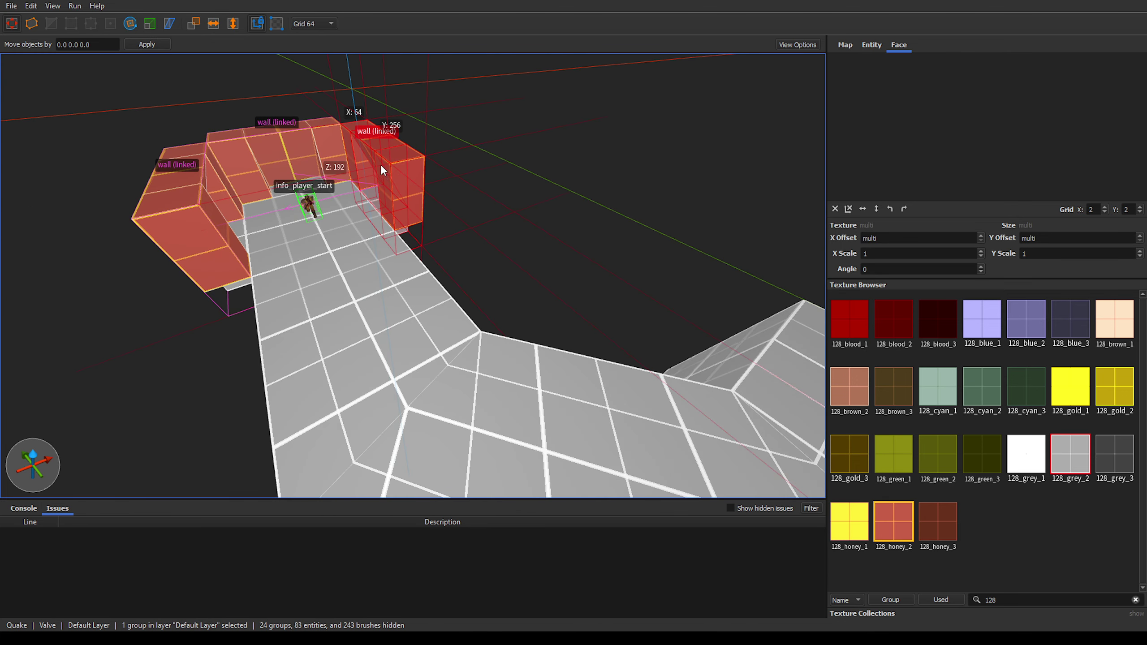
drag(380, 166, 482, 270)
right_drag(482, 270, 328, 224)
Step: Place linked wall copies along the edges of the far floor block beyond the diagonal connecting floor
drag(328, 224, 571, 269)
right_drag(572, 269, 482, 246)
drag(482, 246, 521, 354)
drag(596, 319, 569, 285)
right_drag(570, 285, 319, 238)
Step: Duplicate another linked wall group and position the copy along the remaining open floor edge
click(319, 238)
key(ctrl+d)
drag(291, 248, 214, 430)
alt+right_drag(401, 293, 479, 243)
drag(447, 226, 399, 226)
key(Escape)
drag(519, 271, 515, 246)
key(Escape)
Step: Create a diagonal brush along the connecting floor's inner edge and raise it to the height of the adjoining linked walls
mouse_move(515, 246)
right_down()
mouse_move(465, 201)
mouse_move(419, 213)
mouse_move(680, 208)
mouse_move(220, 211)
mouse_move(375, 277)
mouse_move(406, 305)
mouse_move(398, 296)
right_up()
scroll(375, 278, up, 3)
scroll(382, 281, down, 4)
scroll(407, 305, up, 3)
click(451, 314)
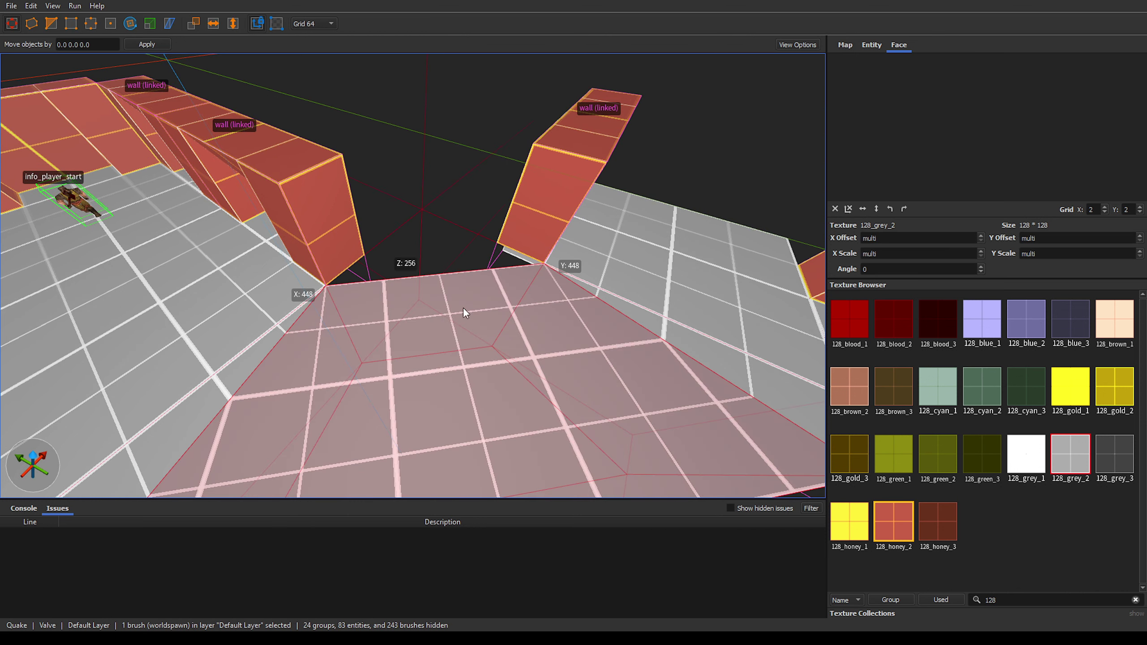
scroll(477, 297, down, 2)
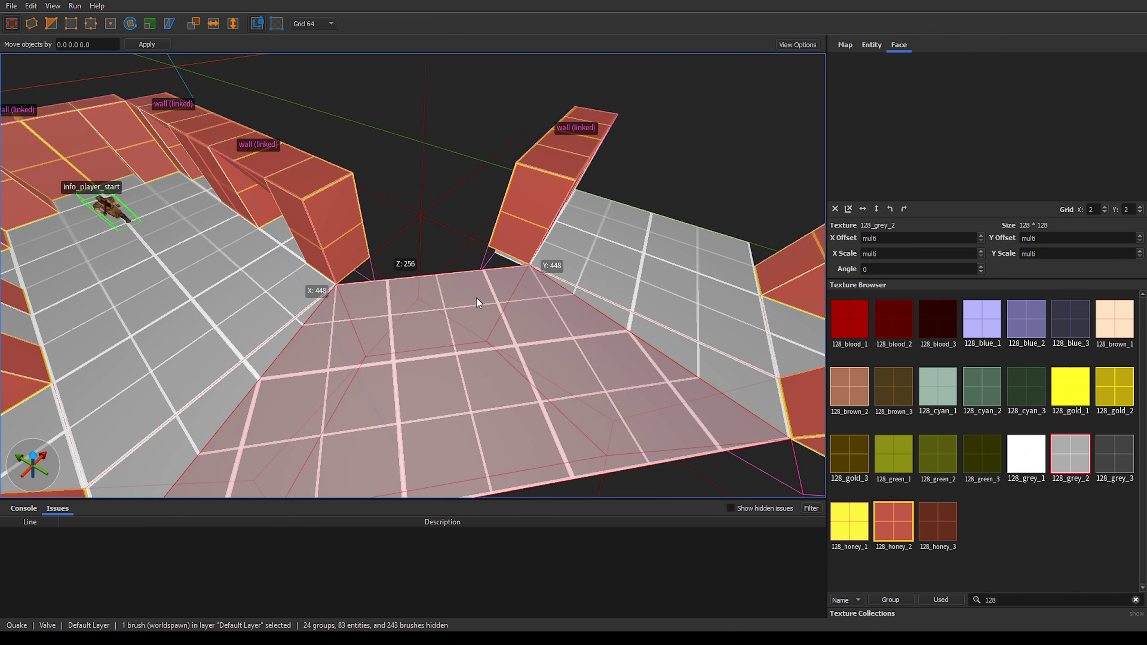
right_drag(470, 301, 489, 265)
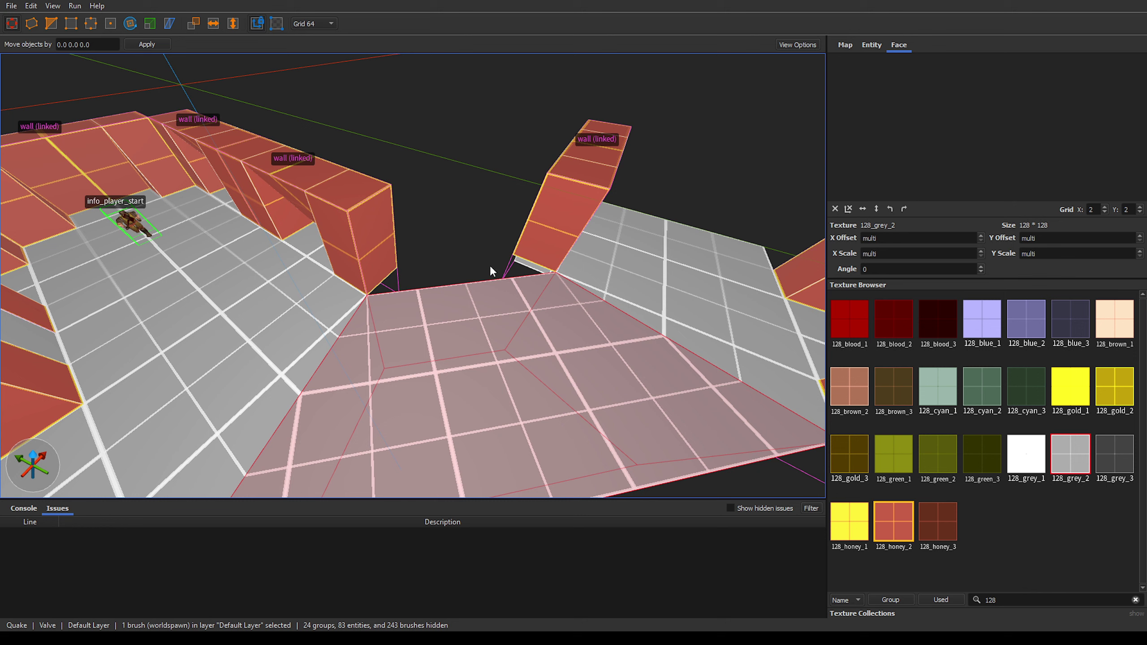
click(468, 270)
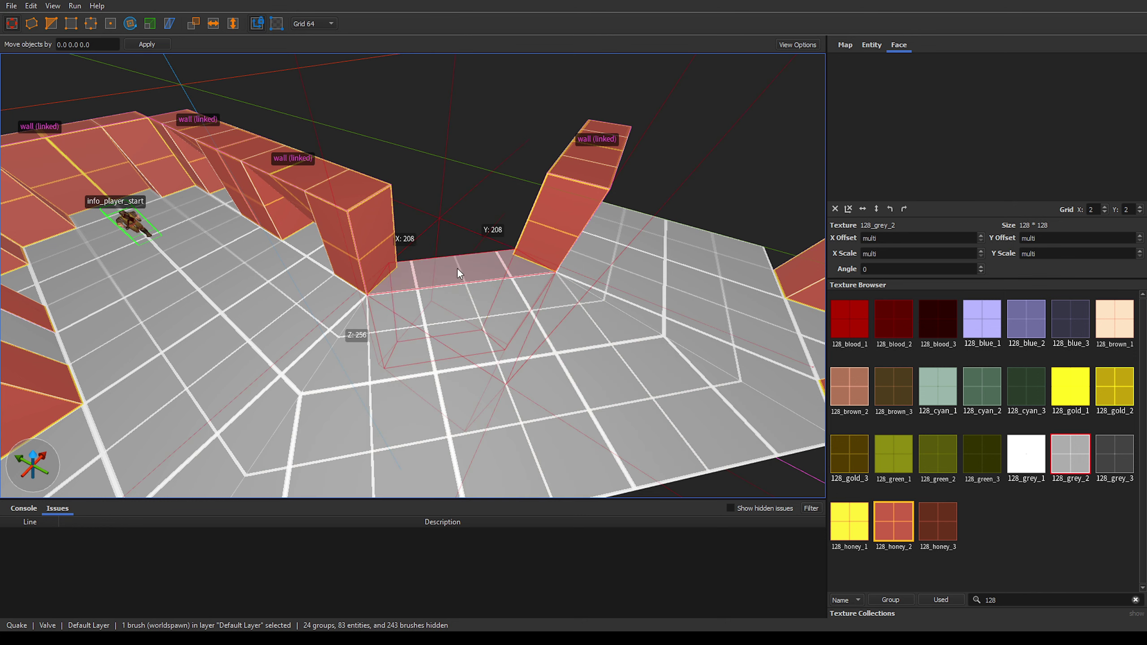
shift+drag(457, 266, 463, 199)
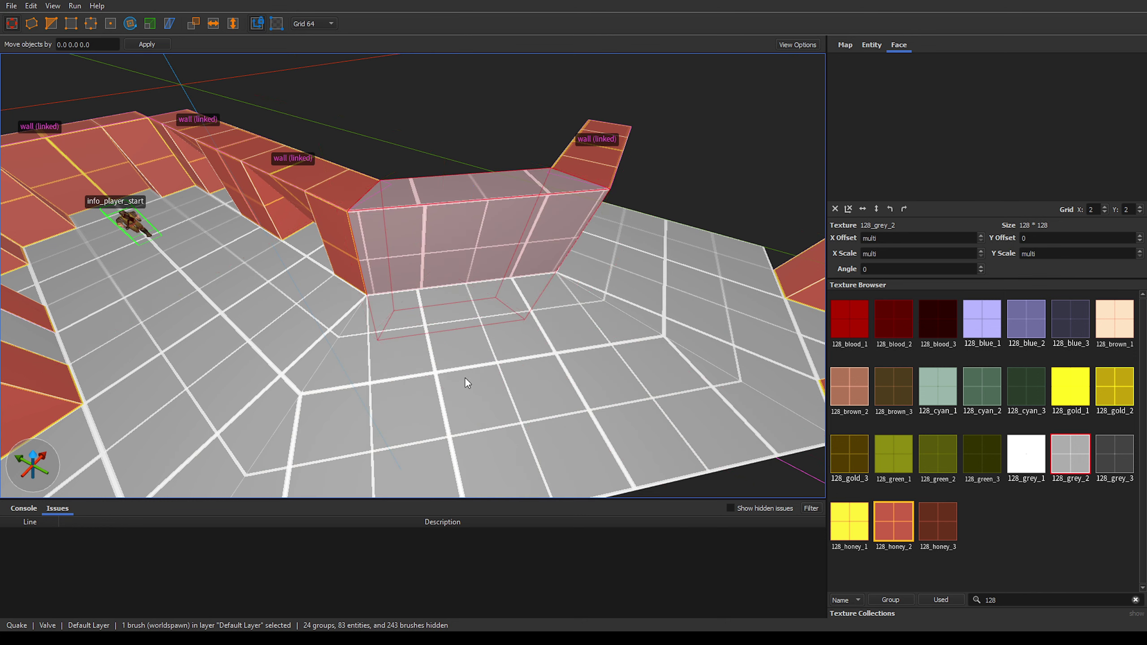
Step: Apply the neighbouring wall's 128_honey_2 texture to the diagonal wall brush and stretch it horizontally to fit the front face
right_drag(323, 249, 362, 269)
shift+click(356, 264)
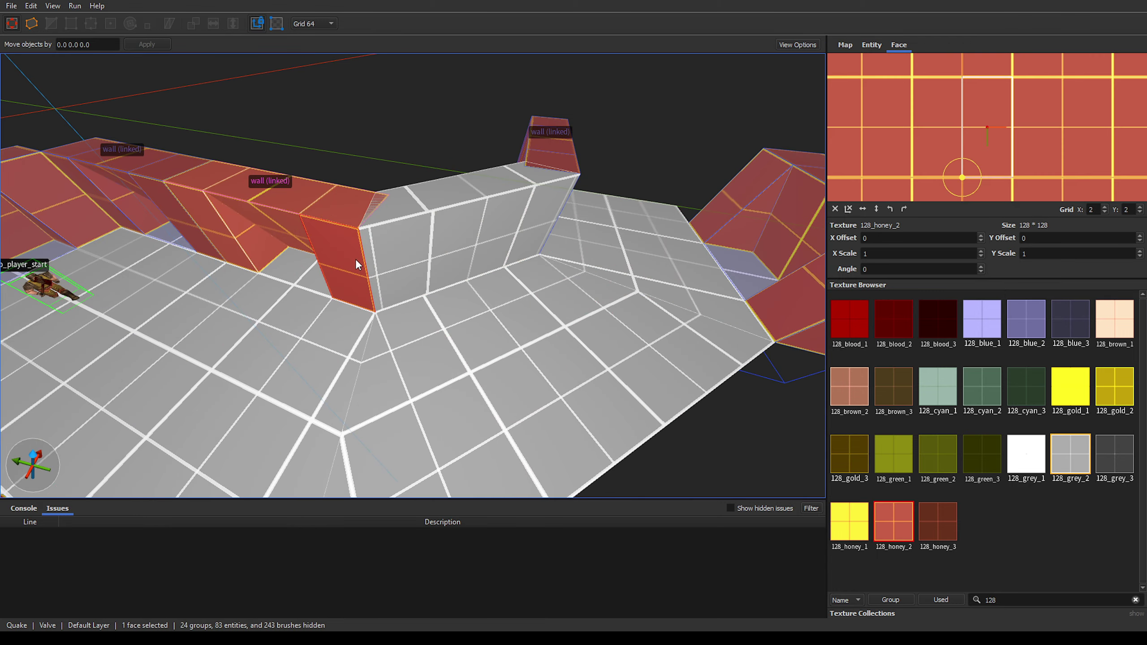
alt+double_click(418, 247)
alt+right_drag(473, 253, 459, 246)
shift+click(459, 247)
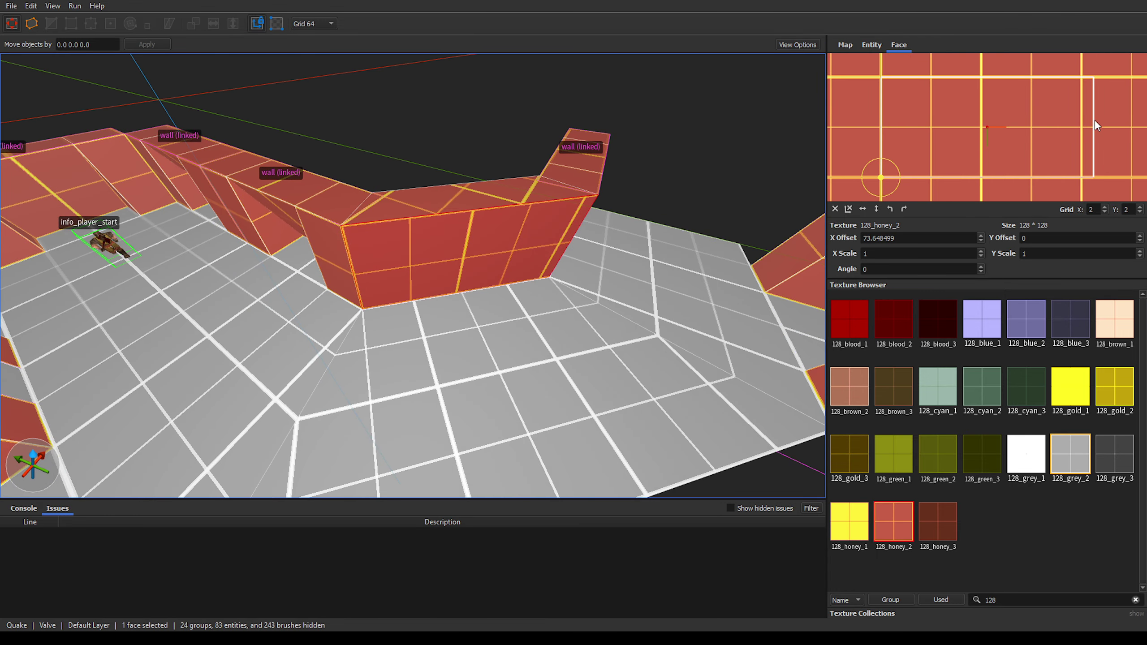
drag(1080, 108, 1093, 108)
key(Escape)
Step: Select the diagonal wall brush and examine from several angles how it meets the neighbouring linked walls
mouse_move(491, 222)
right_down()
mouse_move(484, 251)
mouse_move(367, 212)
mouse_move(478, 205)
mouse_move(383, 212)
right_up()
click(479, 248)
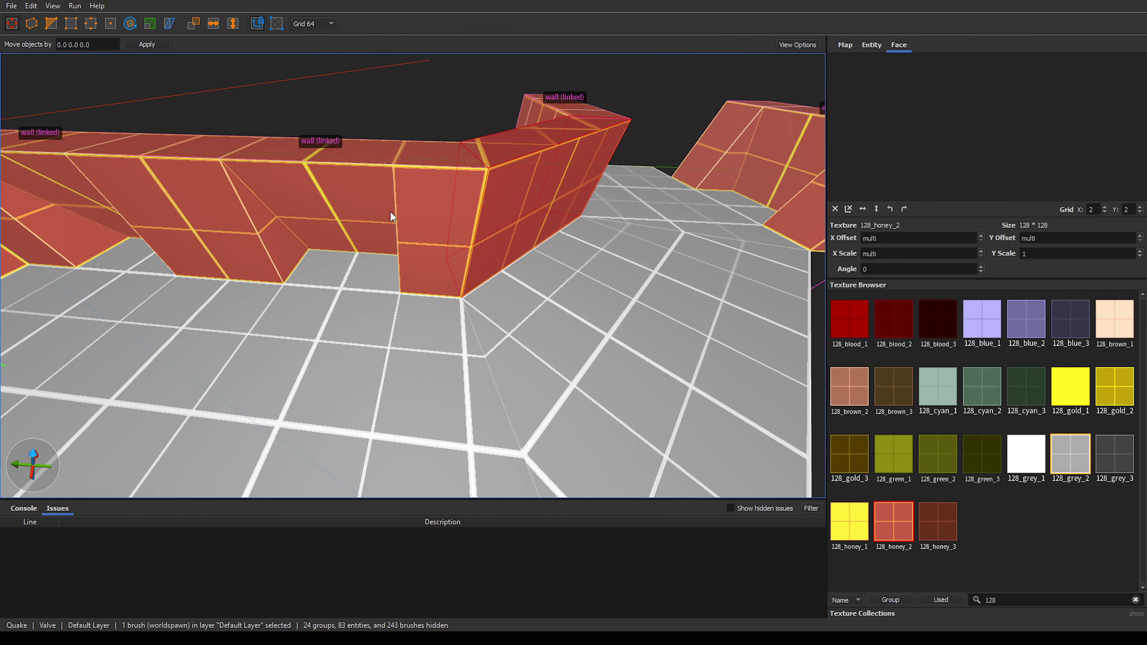
right_drag(484, 202, 441, 197)
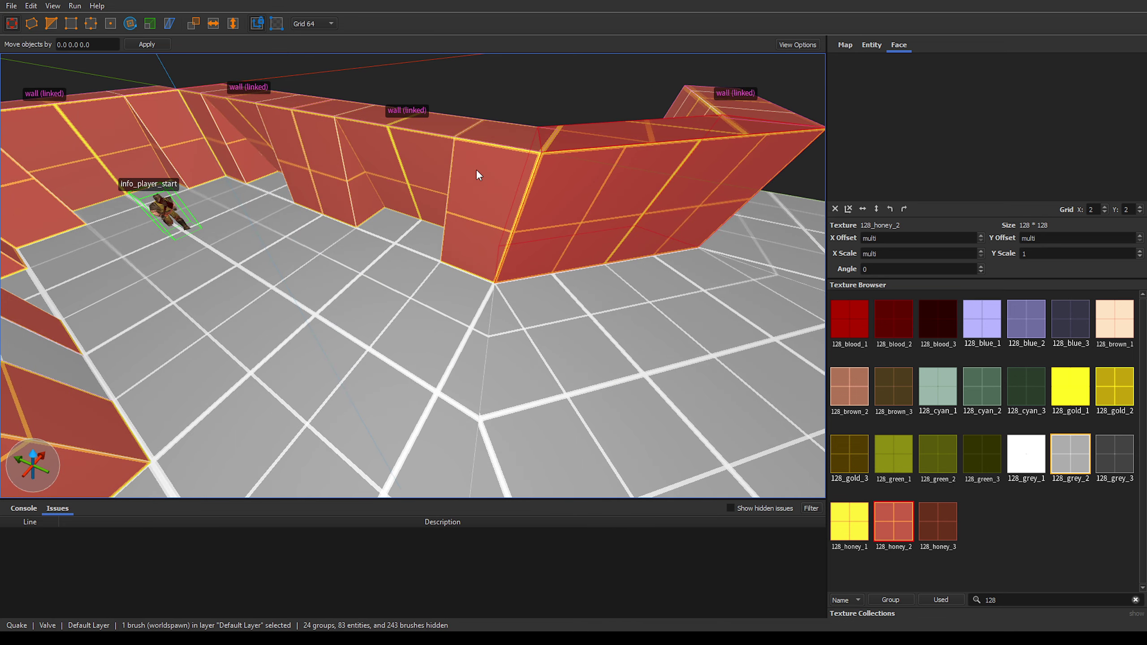
mouse_move(479, 173)
right_down()
mouse_move(429, 171)
mouse_move(492, 174)
mouse_move(456, 198)
mouse_move(473, 208)
mouse_move(456, 183)
mouse_move(463, 221)
right_up()
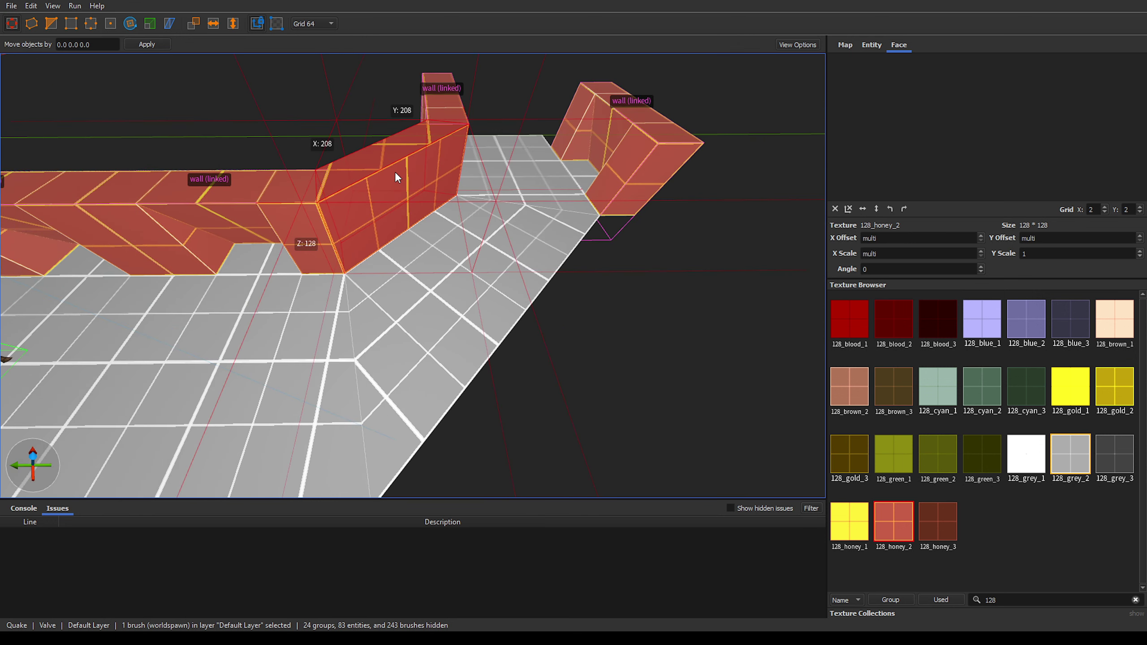
right_drag(394, 171, 372, 198)
scroll(371, 198, up, 3)
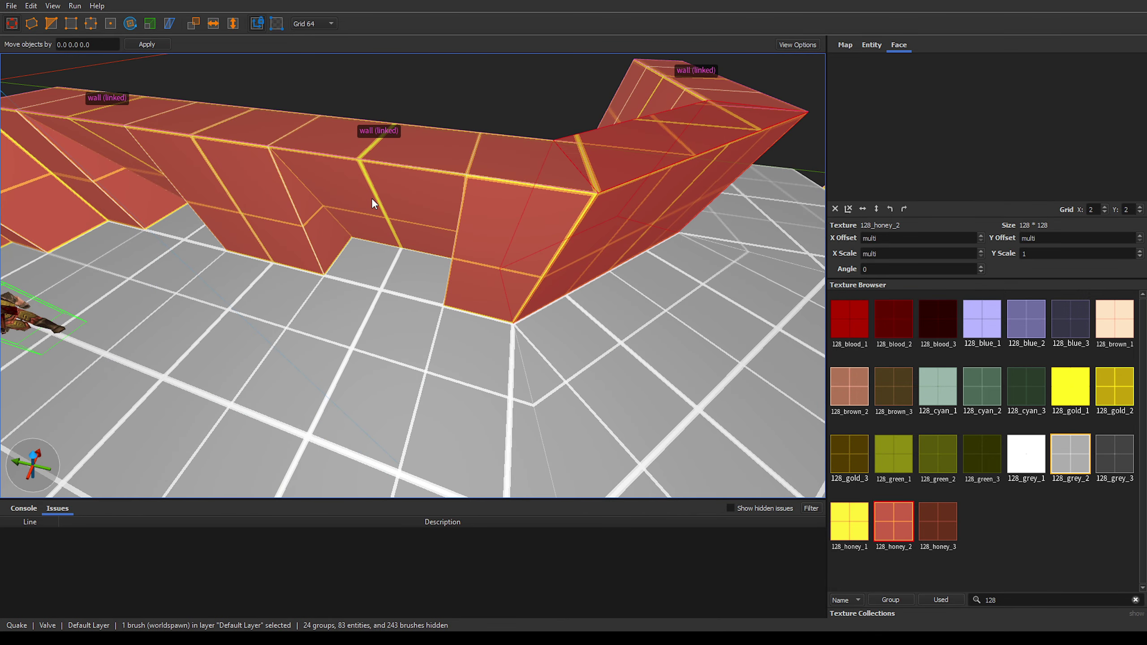
right_drag(529, 205, 491, 219)
scroll(520, 215, up, 3)
scroll(519, 214, down, 4)
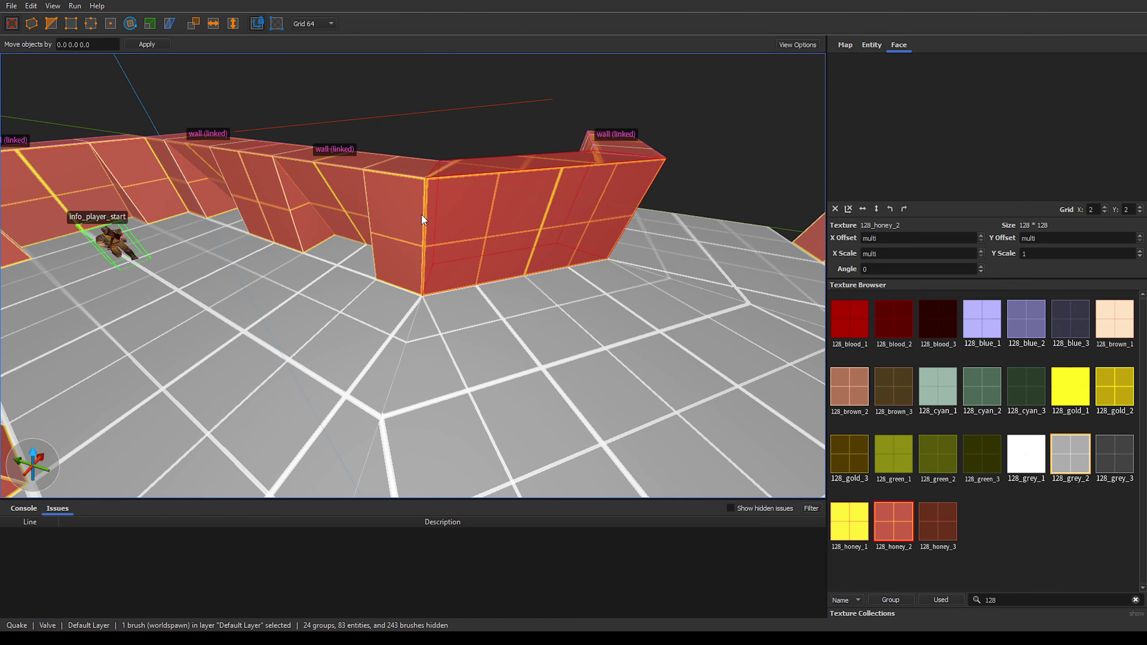
Step: Delete the textured diagonal wall brush from the inner edge of the connecting floor
click(384, 197)
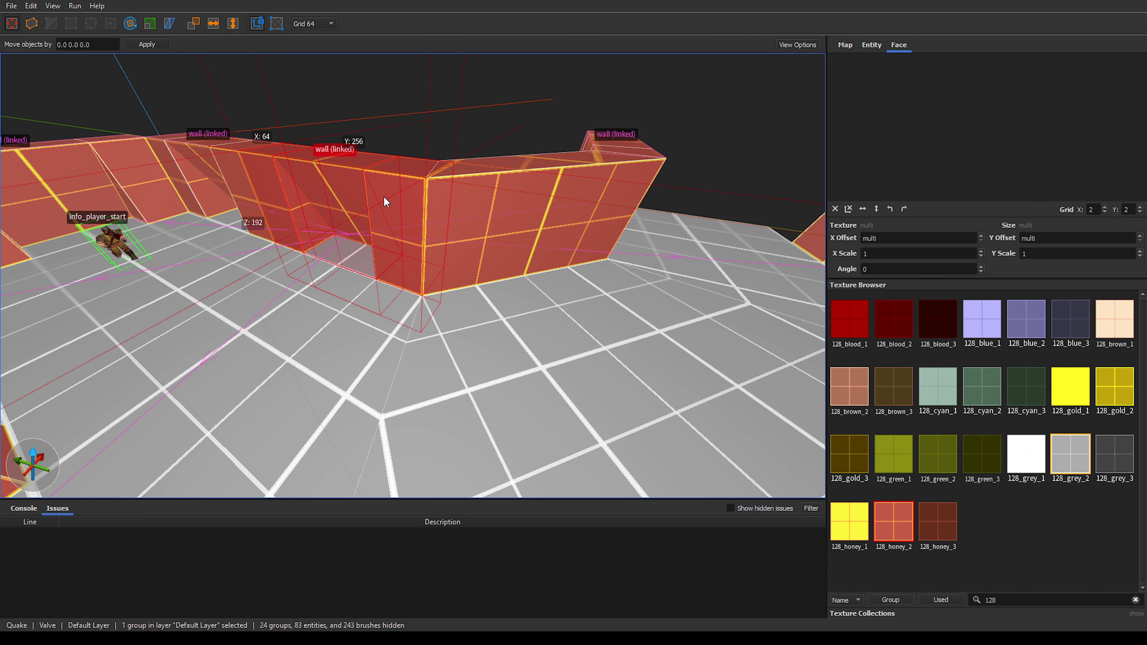
click(443, 205)
double_click(374, 200)
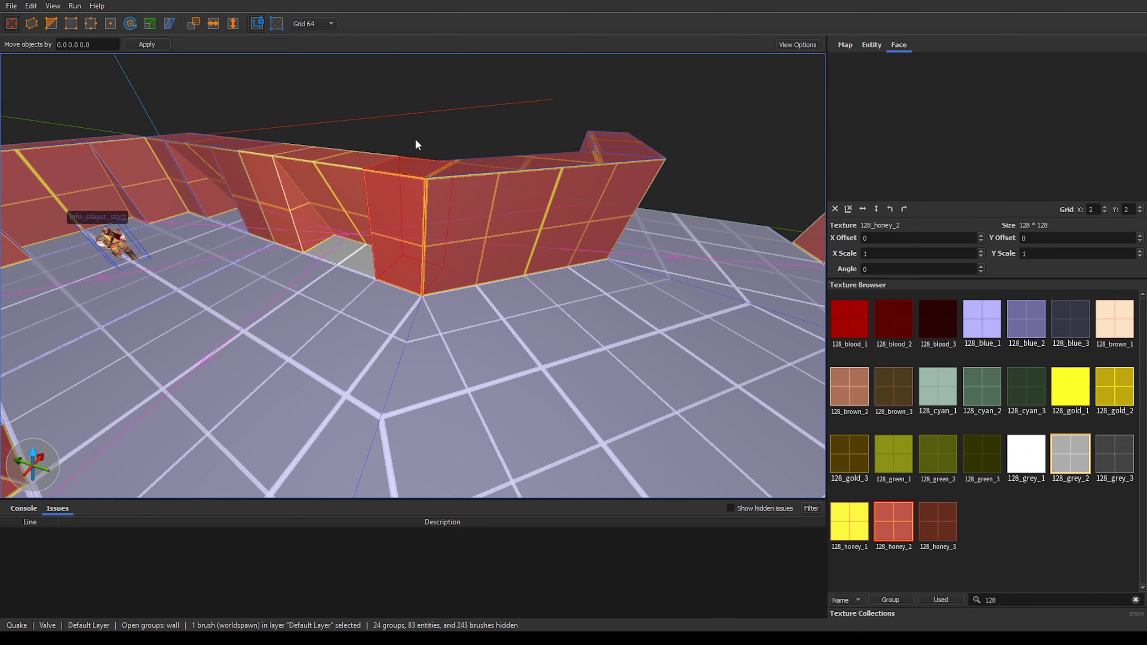
double_click(489, 126)
click(511, 197)
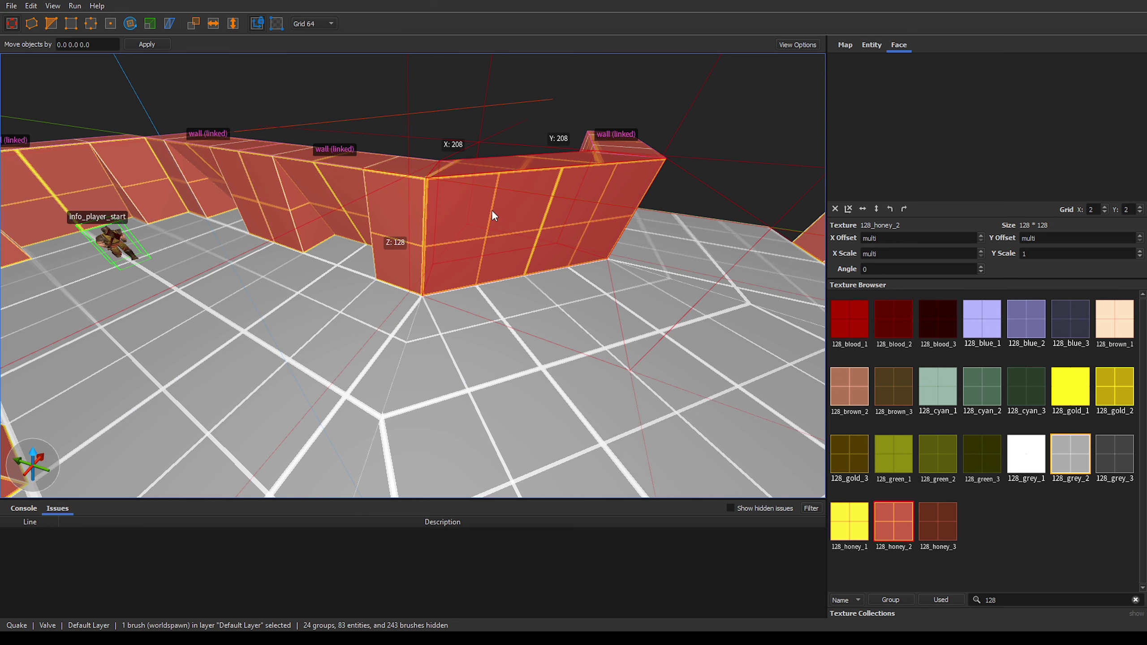
key(Delete)
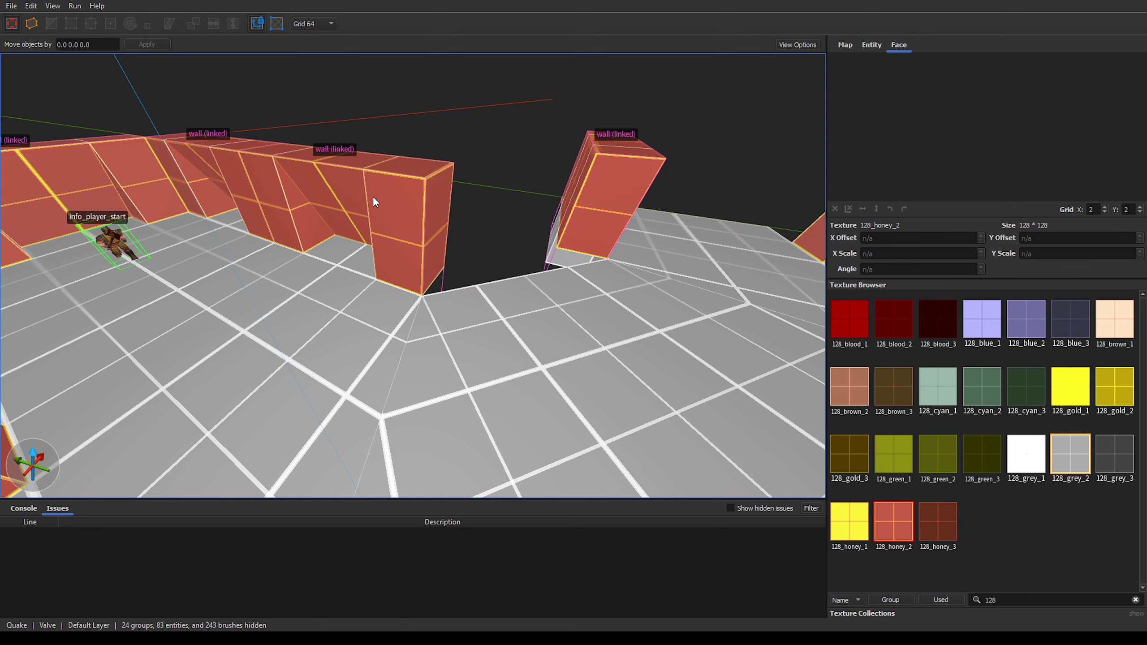
Step: Show the 2D view beside the 3D view and duplicate the adjoining linked wall group 256 units along negative Y
click(370, 195)
mouse_move(325, 233)
right_down()
mouse_move(375, 240)
mouse_move(347, 254)
right_up()
key(ctrl+space)
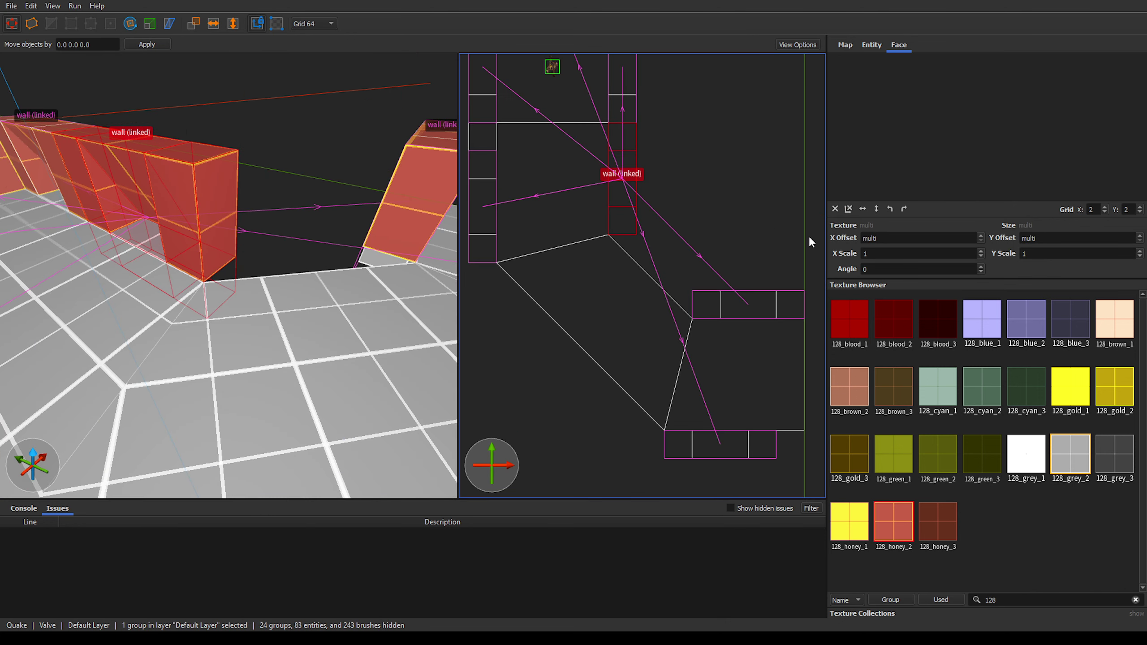
right_drag(681, 217, 705, 190)
ctrl+drag(639, 116, 649, 226)
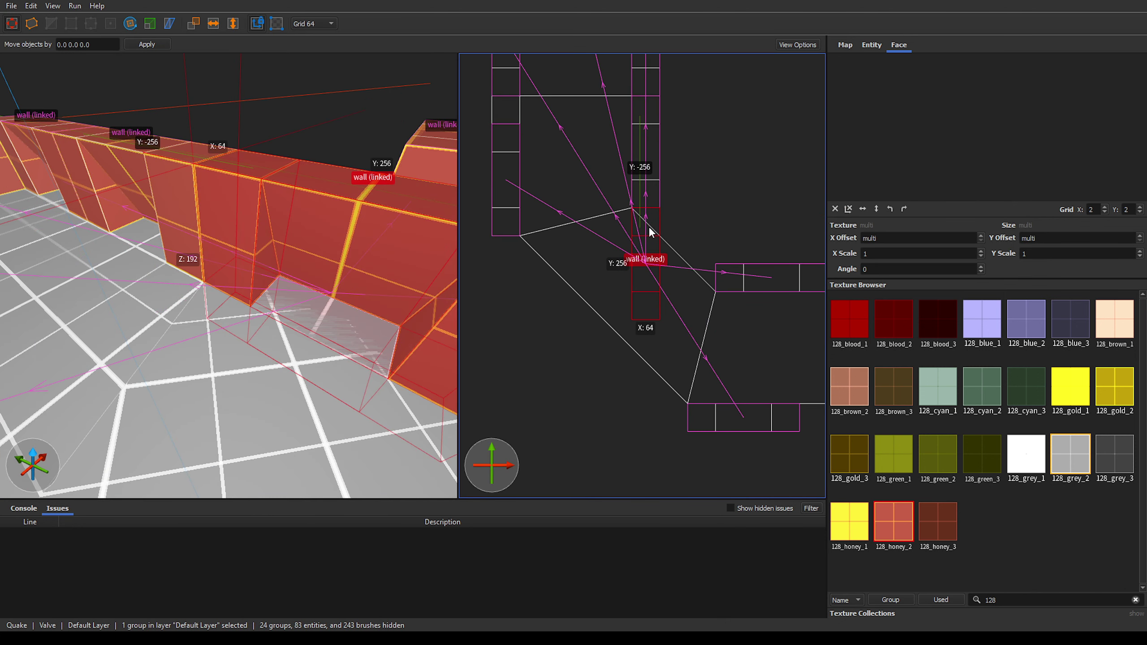
Step: Rotate the linked wall copy about the floor corner at -448 -1792 64 to align it with the diagonal floor edge
right_drag(272, 233, 260, 253)
key(r)
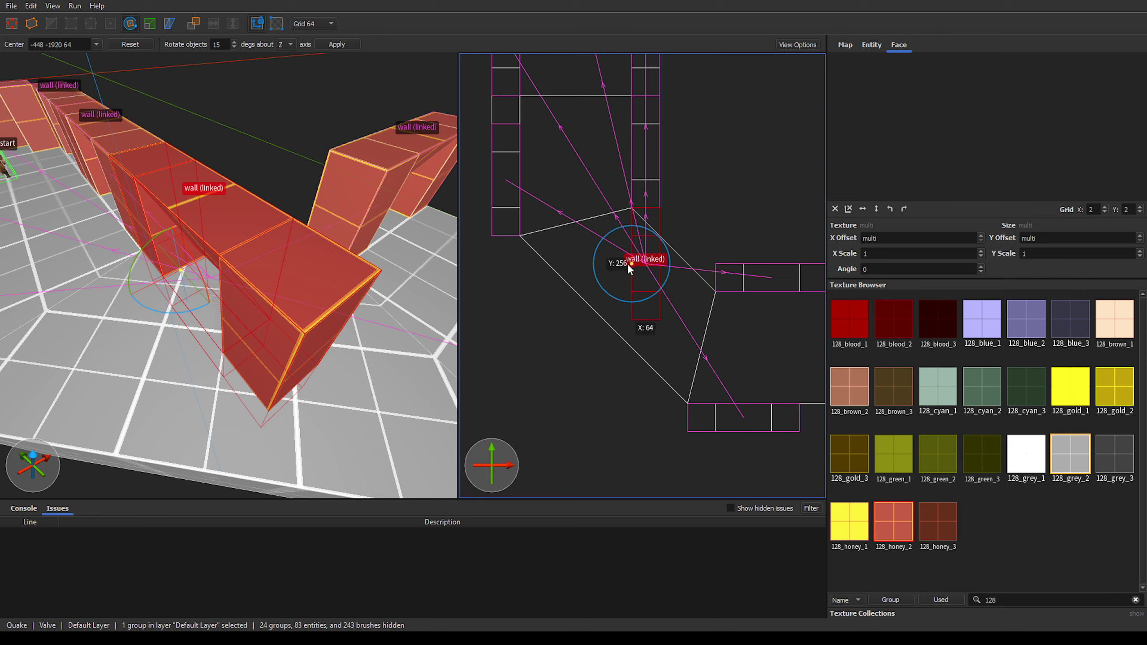
mouse_move(630, 262)
mouse_down()
mouse_move(632, 211)
mouse_move(625, 277)
mouse_up()
scroll(632, 233, up, 1)
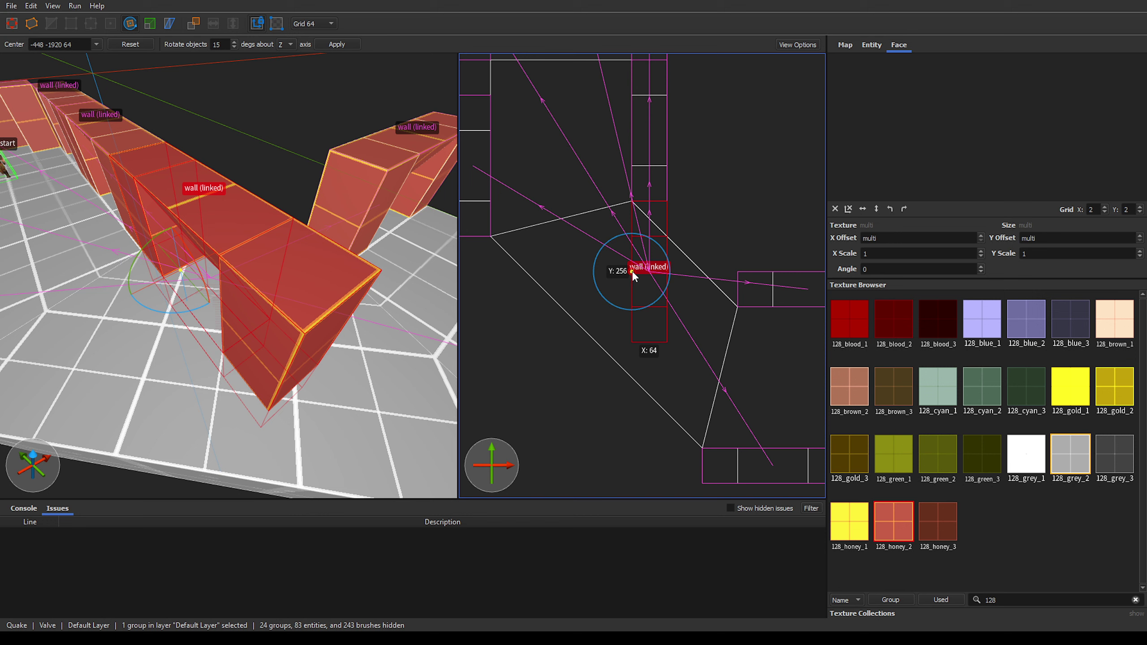
drag(632, 270, 631, 217)
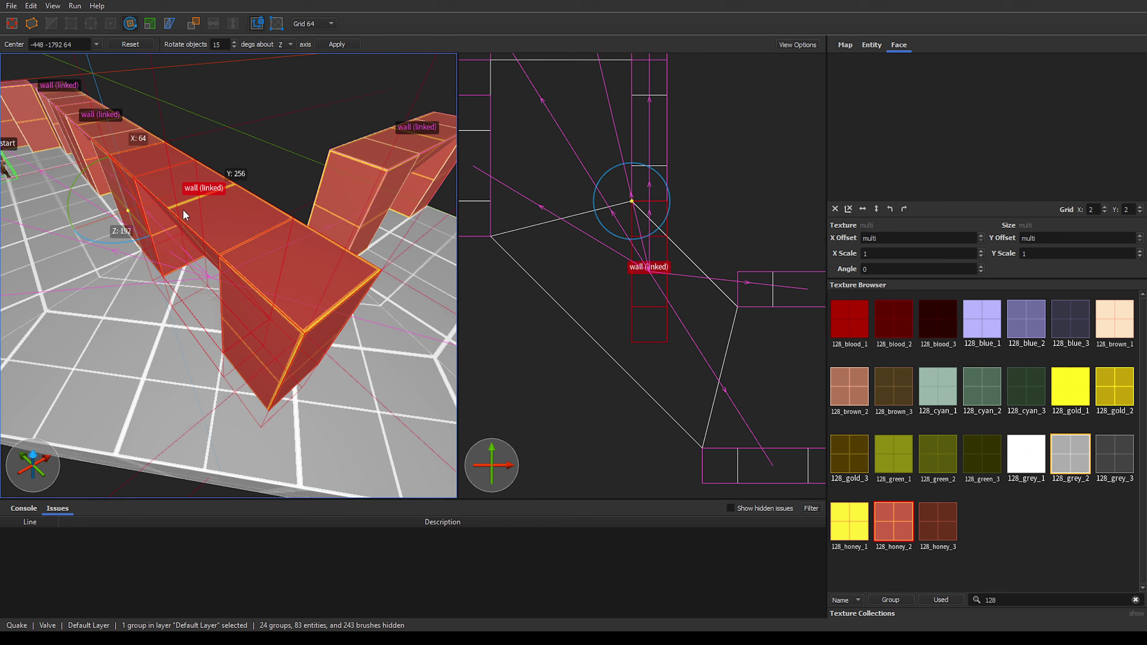
drag(611, 233, 639, 232)
key(r)
Step: Examine the corner where the rotated wall copy meets the adjoining linked wall at floor level
key(d)
right_drag(317, 248, 267, 253)
key(w)
key(s)
key(a)
key(d)
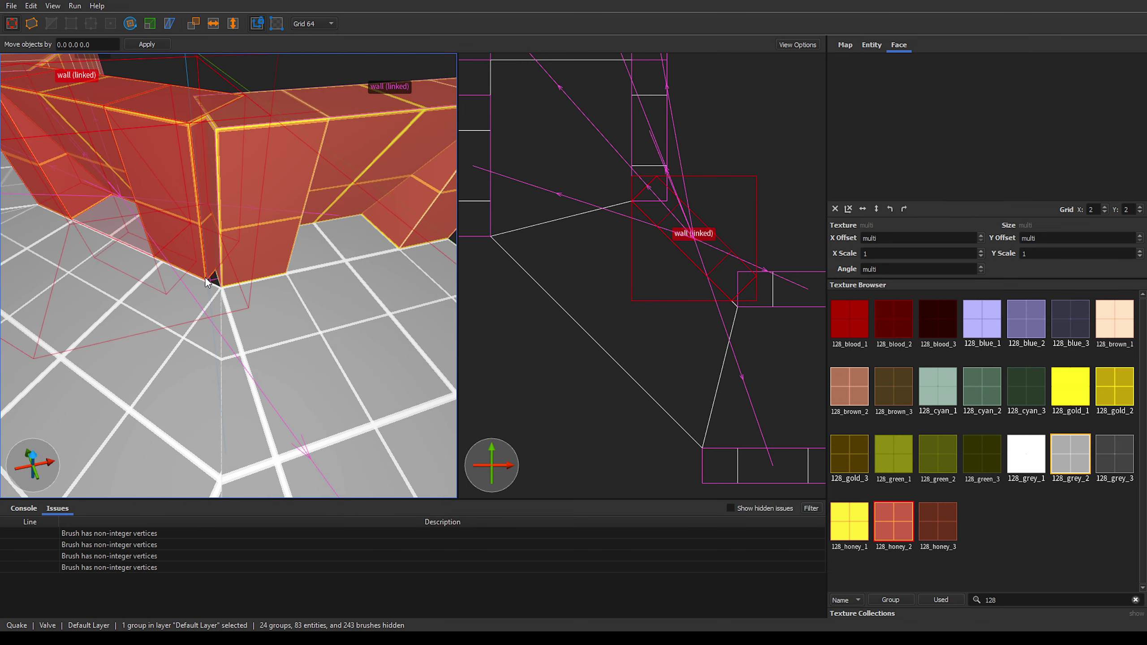
key(w)
key(a)
key(a)
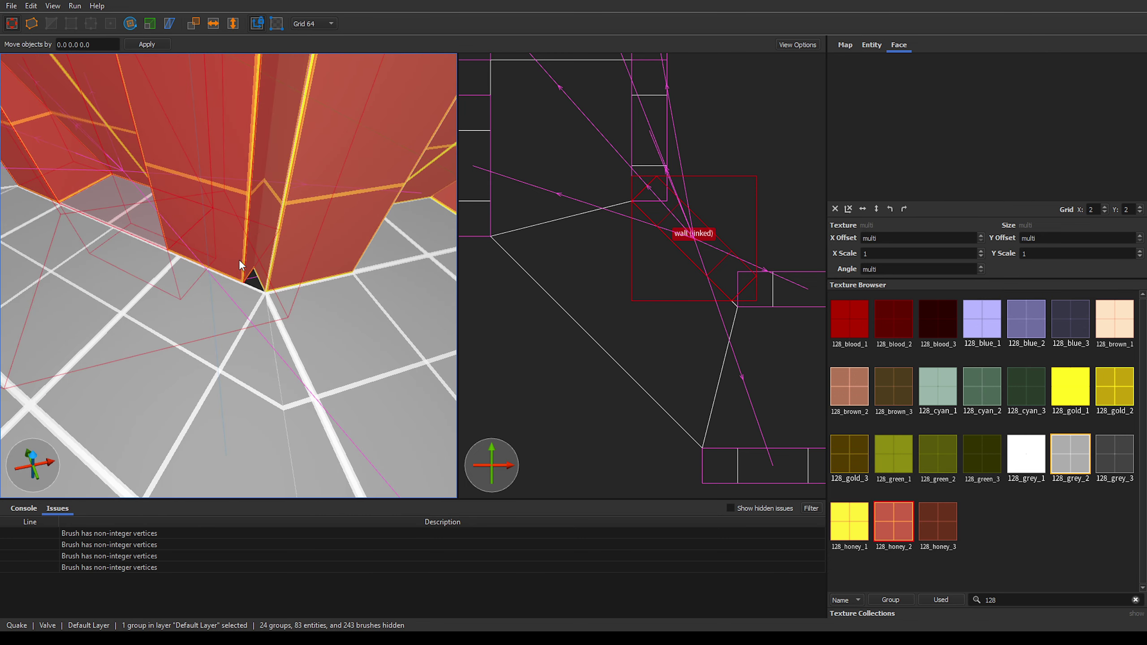
key(a)
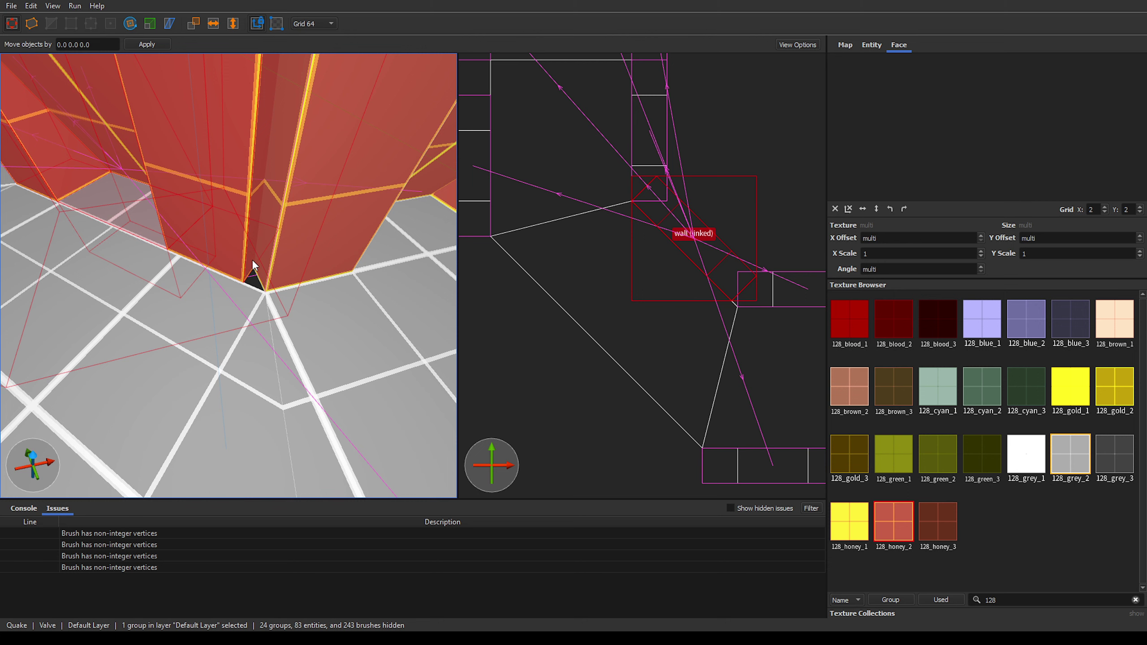
key(s)
Step: Check the brushes listed under the non-integer vertices issues and inspect the rotated linked wall around them
click(74, 536)
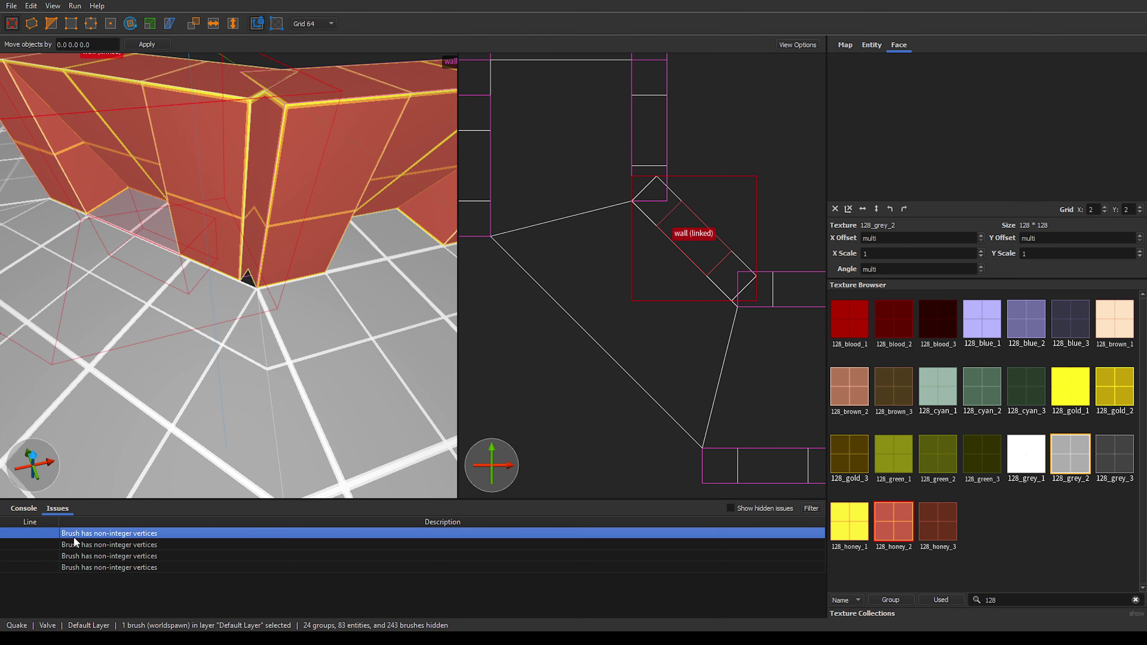
click(77, 546)
click(77, 536)
key(s)
right_drag(179, 368, 389, 237)
key(a)
key(Escape)
click(277, 192)
key(a)
mouse_move(253, 201)
right_down()
mouse_move(266, 194)
mouse_move(190, 199)
right_up()
key(d)
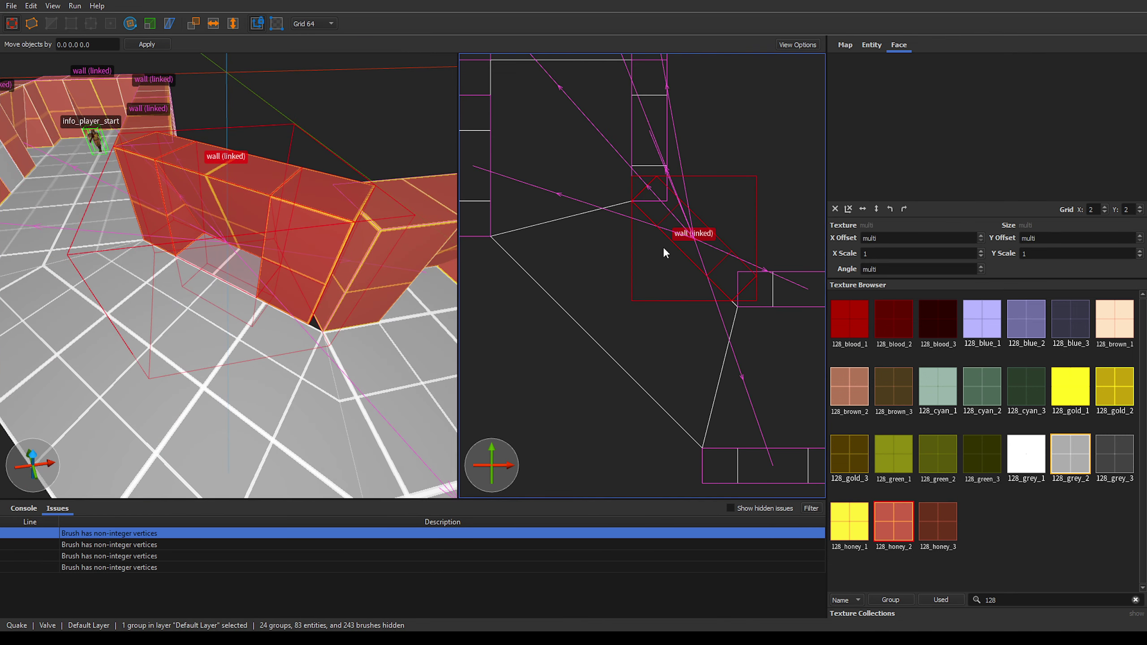
right_drag(268, 269, 268, 244)
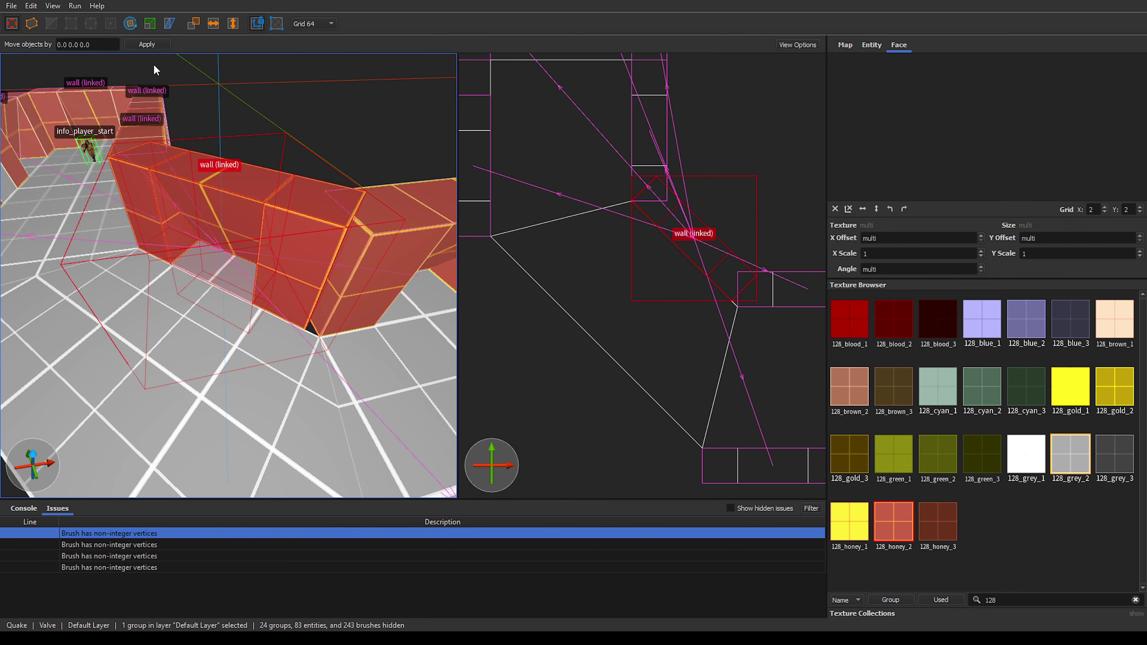
right_drag(274, 158, 266, 198)
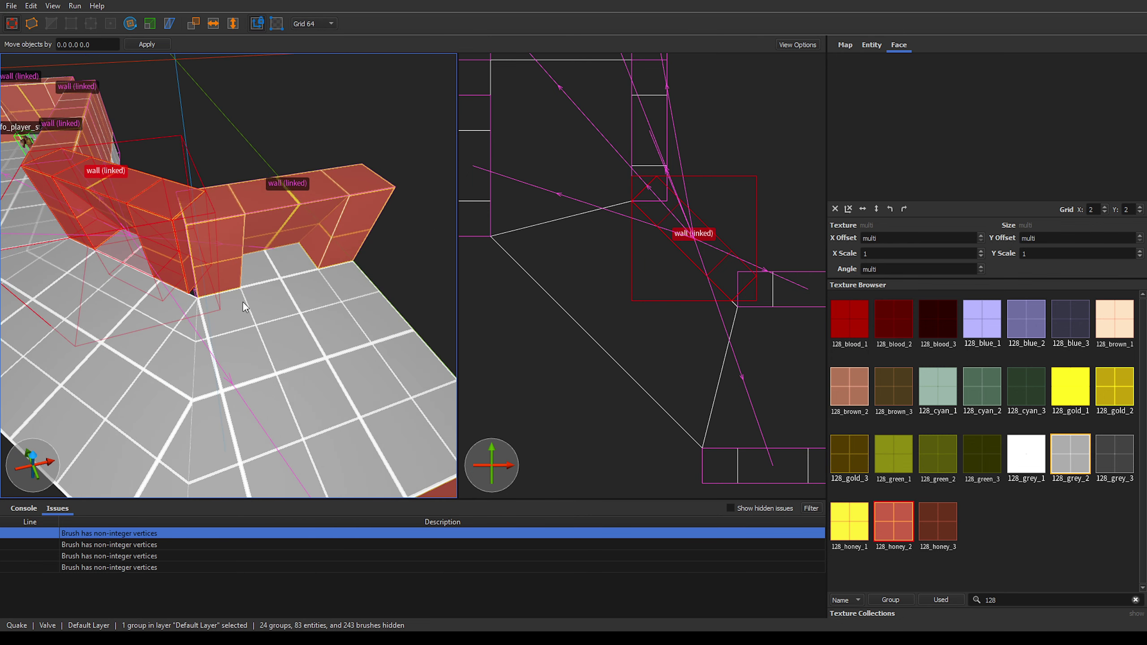
key(Escape)
mouse_move(243, 303)
mouse_down()
mouse_move(244, 319)
mouse_move(228, 293)
mouse_up()
key(ctrl+z)
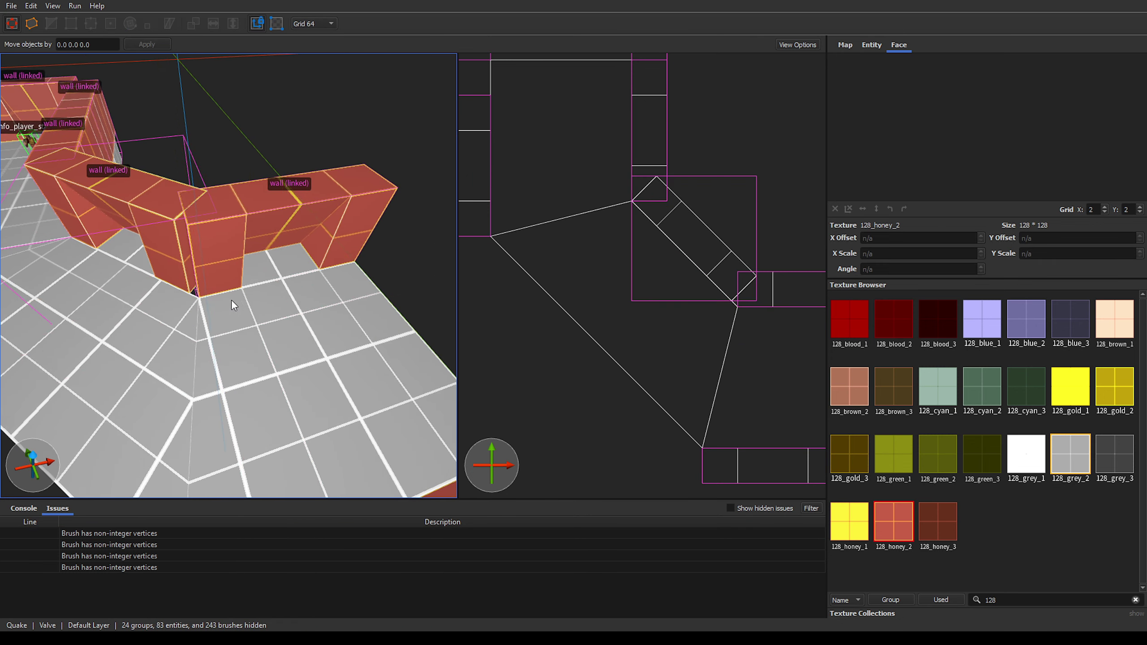
Step: Set the grid size to 16, select the rotated linked wall group and show the grid
scroll(232, 301, up, 3)
right_drag(232, 301, 188, 295)
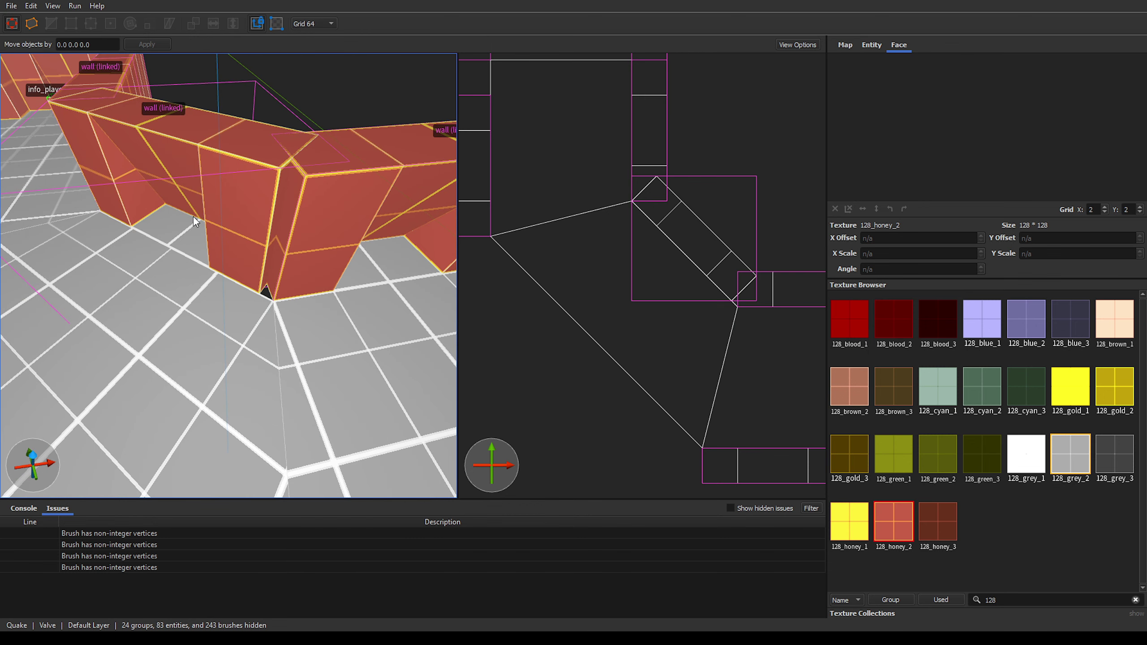
key(5)
click(225, 203)
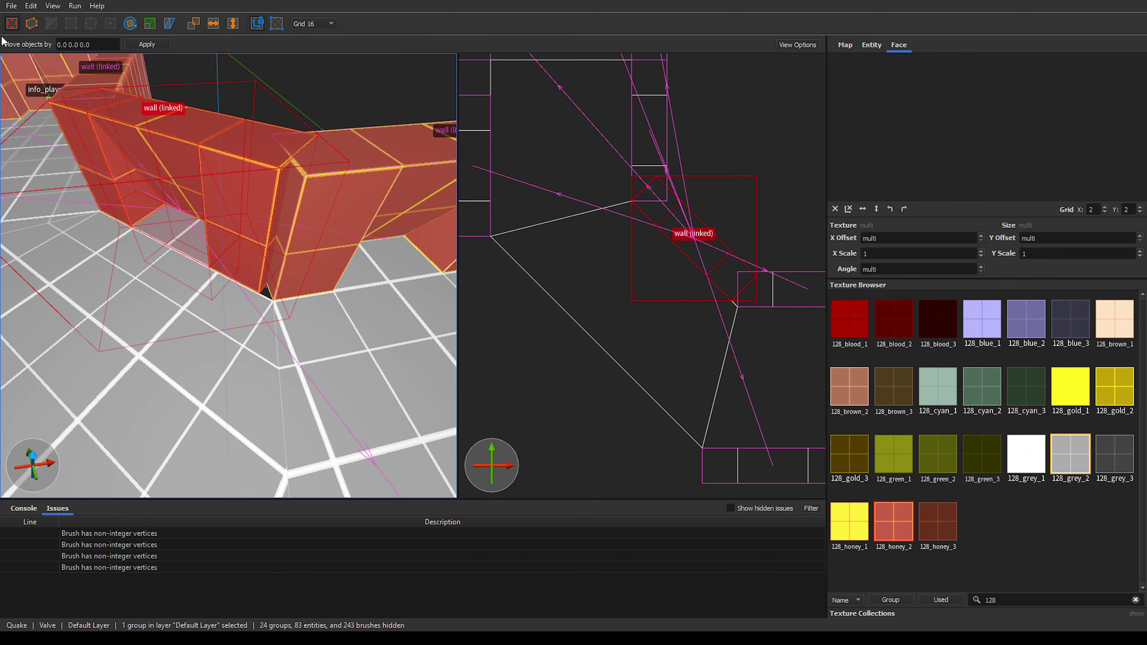
mouse_move(219, 275)
right_down()
mouse_move(208, 277)
mouse_move(237, 277)
right_up()
key(0)
right_drag(704, 308, 665, 292)
scroll(682, 296, up, 1)
scroll(627, 296, up, 1)
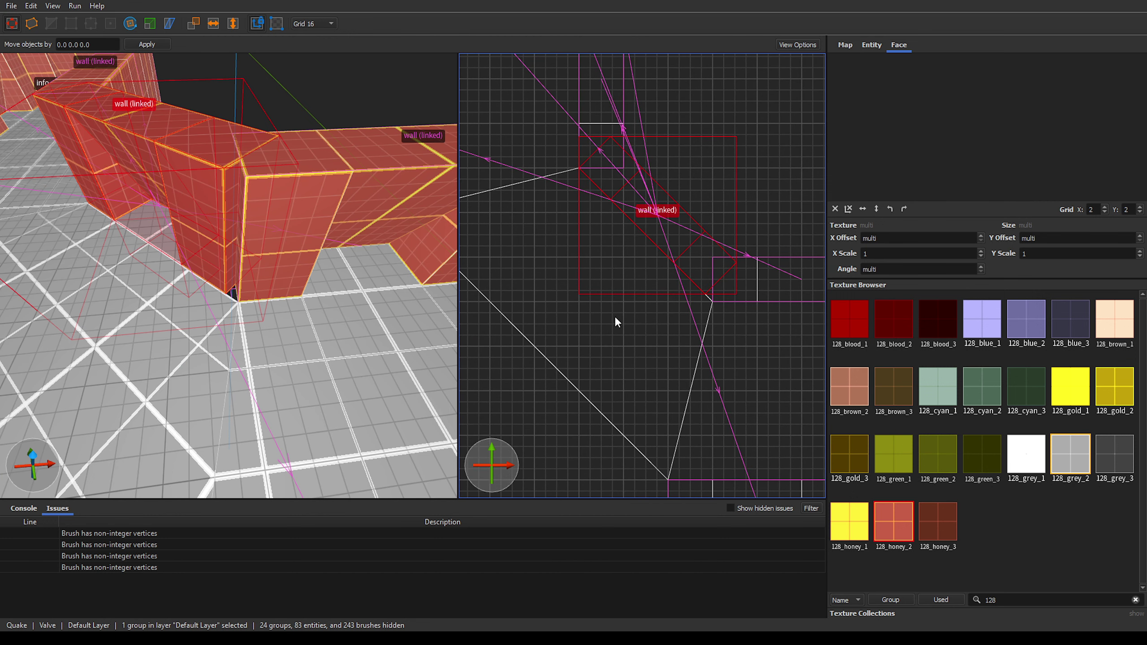
Step: Scale the rotated linked wall group onto the grid to 240 by 240 units, closing the gap at the floor corner
click(151, 23)
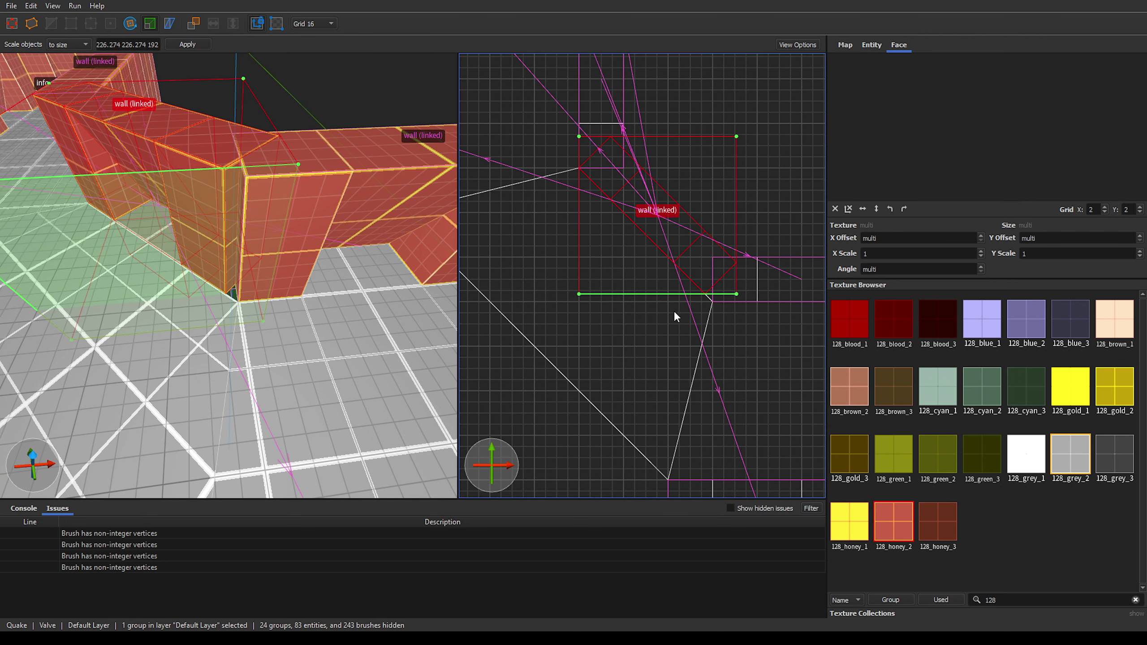
drag(675, 313, 675, 321)
drag(776, 239, 784, 239)
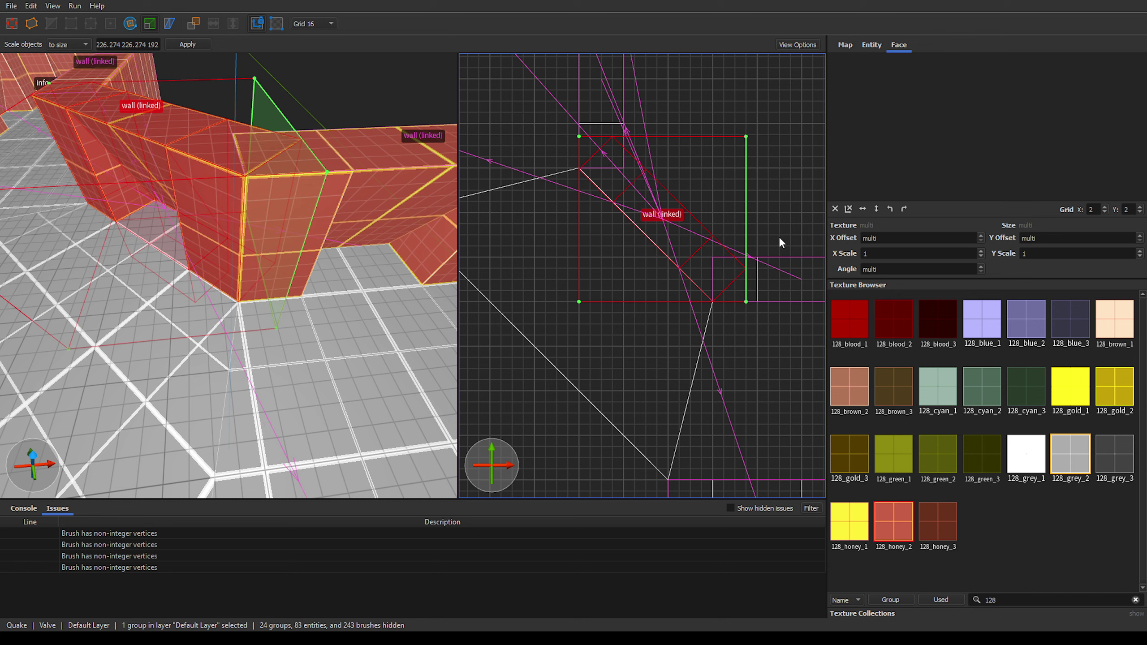
drag(656, 116, 656, 111)
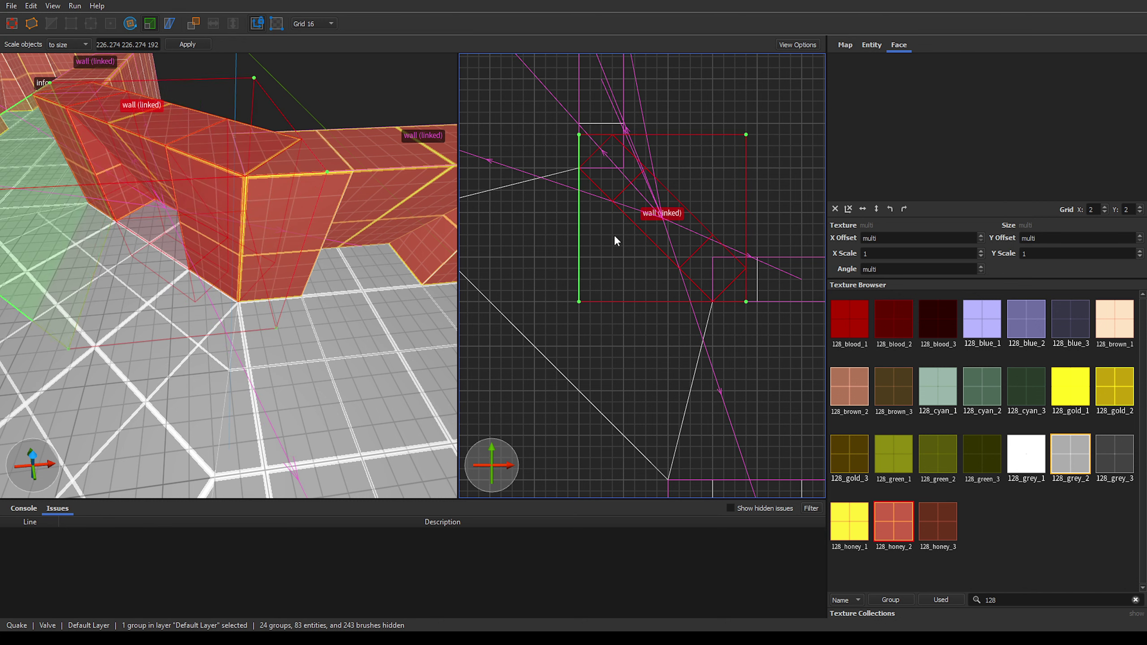
key(t)
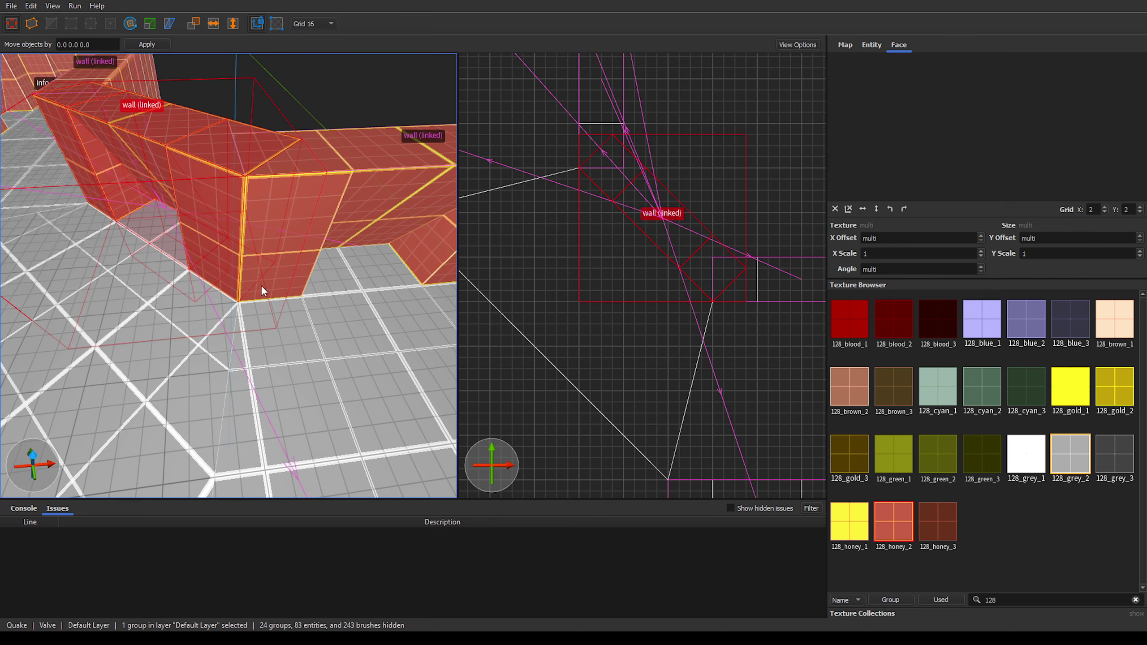
Step: Switch back to a single 3D view, hide the inspector and issues areas, and turn off the grid display
scroll(227, 233, down, 5)
right_drag(230, 309, 300, 299)
key(Escape)
key(ctrl+space)
key(ctrl+5)
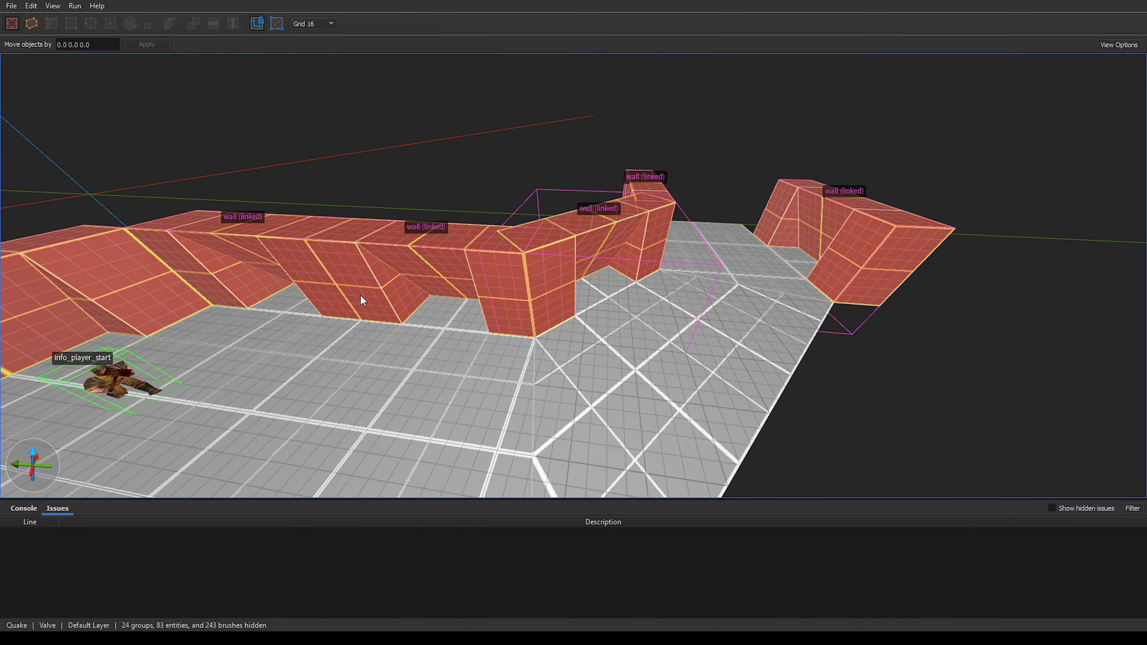
key(ctrl+4)
right_drag(510, 291, 576, 326)
key(0)
Step: Duplicate the diagonal linked wall group and move the copy towards the outer edge of the diagonal floor
click(546, 249)
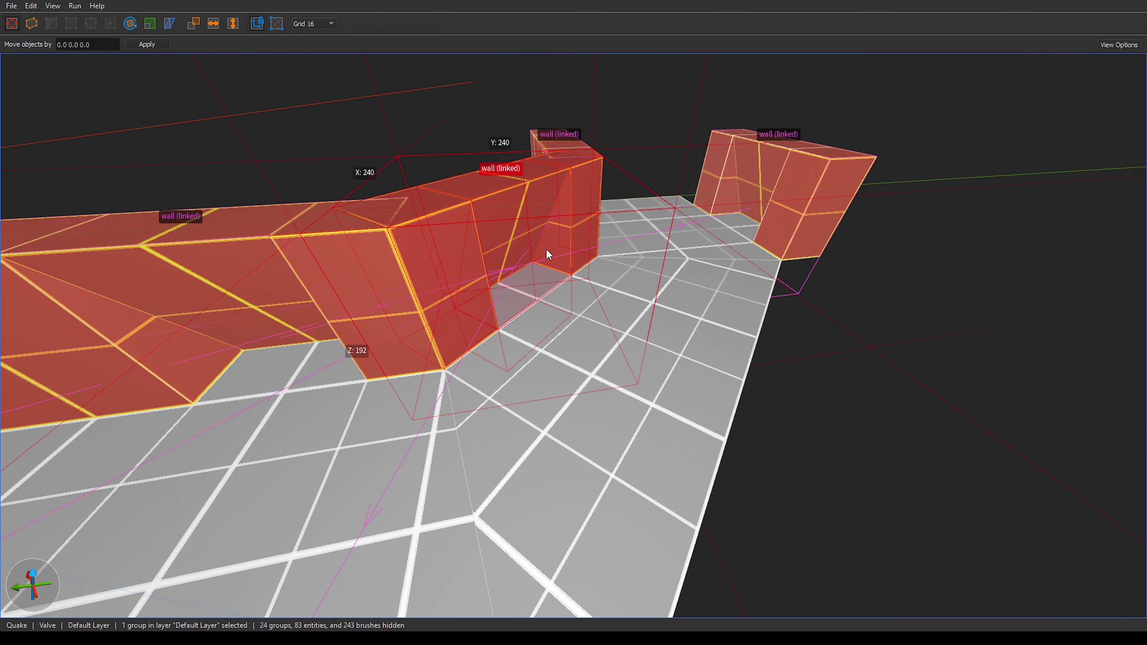
right_drag(546, 249, 418, 336)
right_drag(566, 257, 595, 175)
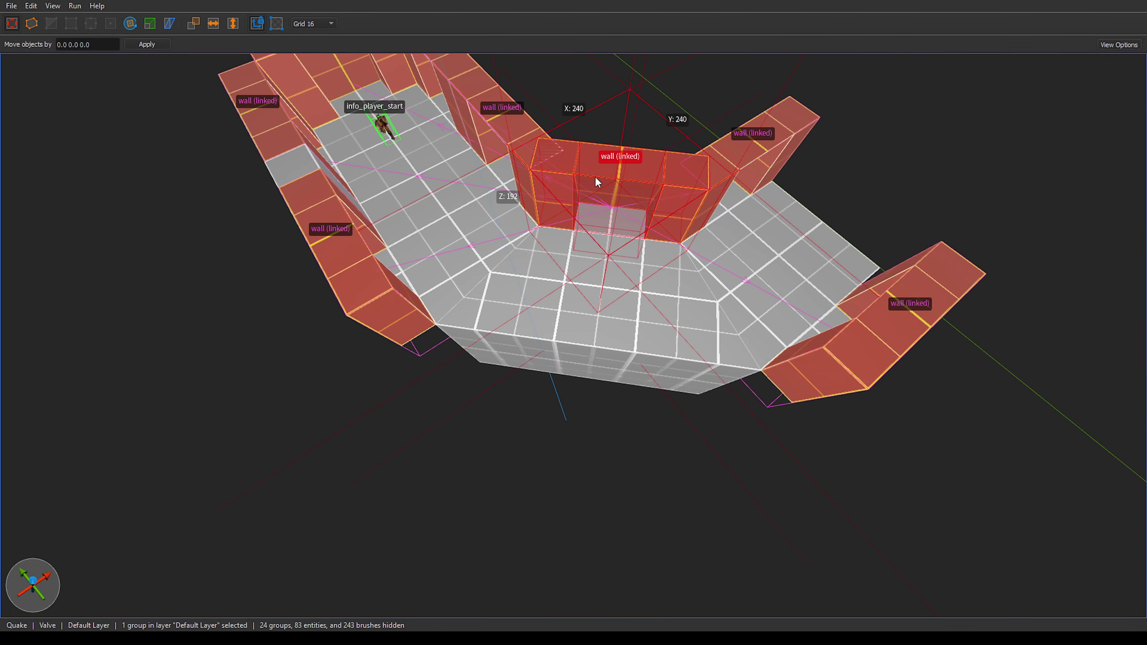
ctrl+drag(595, 175, 621, 337)
key(w)
mouse_move(521, 294)
right_down()
mouse_move(519, 177)
mouse_move(605, 176)
mouse_move(700, 243)
mouse_move(675, 202)
mouse_move(293, 240)
mouse_move(654, 225)
mouse_move(556, 234)
mouse_move(641, 222)
mouse_move(580, 224)
right_up()
key(Escape)
Step: Open the linked wall group beside the inner corner and extrude its end brush into the room to 128 units in X
key(w)
double_click(556, 233)
click(601, 273)
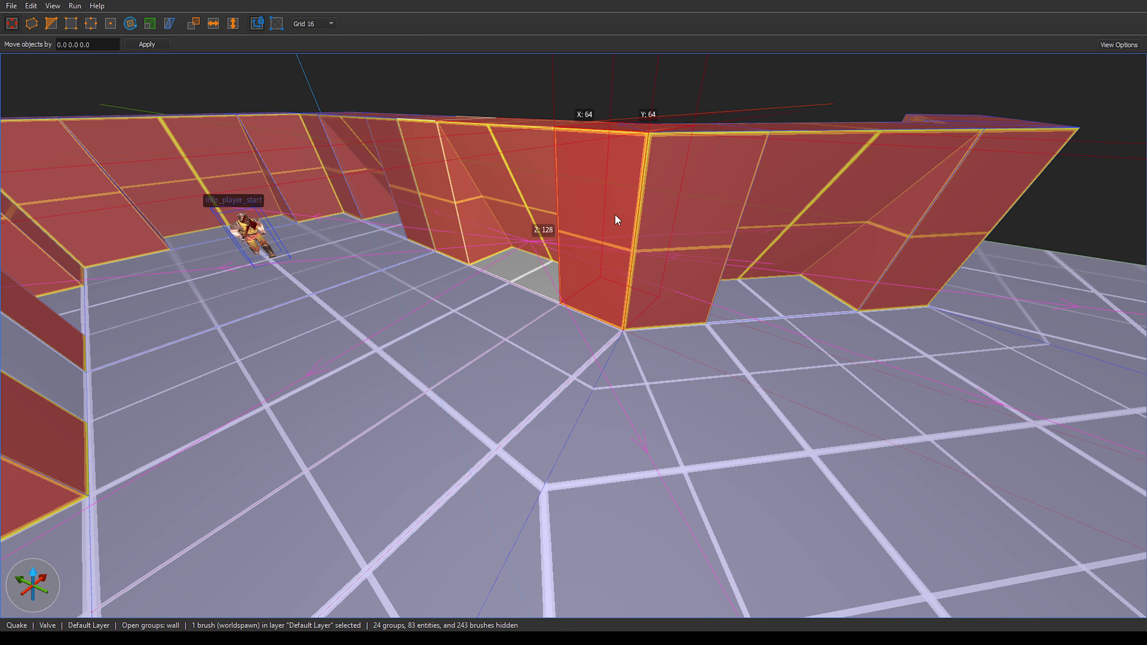
shift+drag(599, 220, 539, 279)
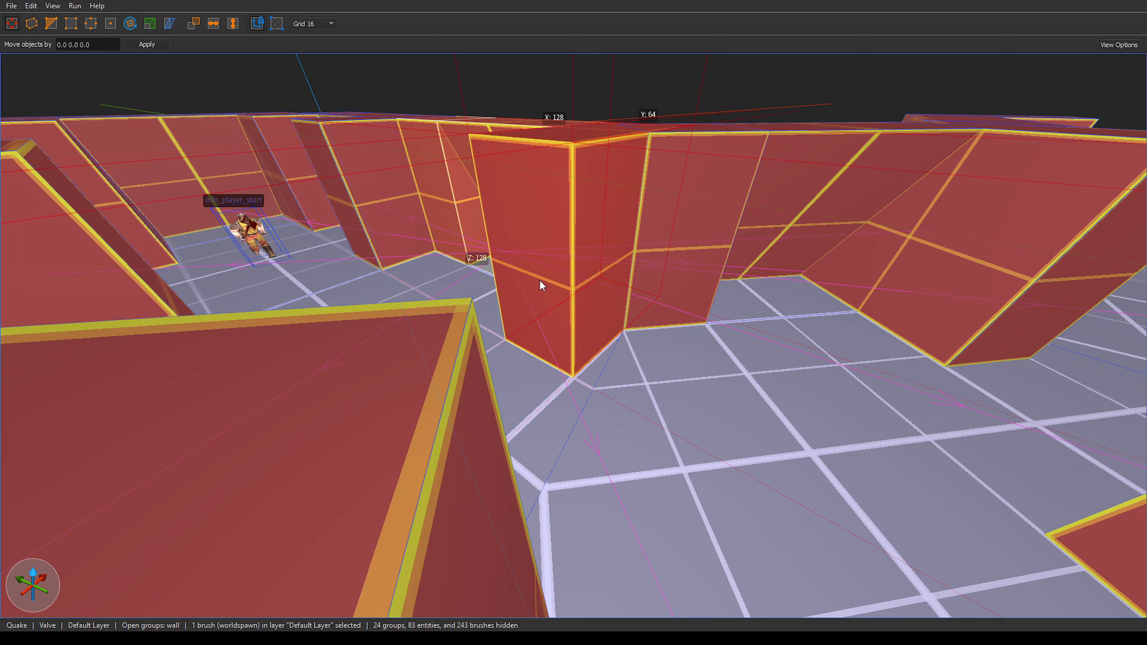
key(w)
right_drag(540, 279, 735, 221)
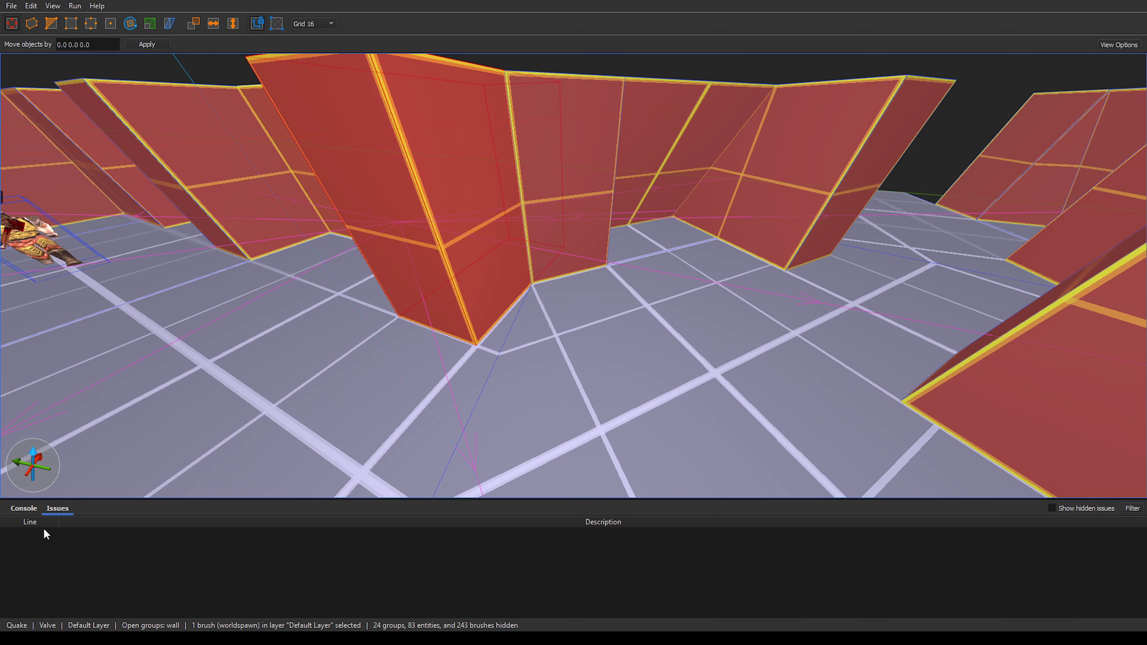
Step: Resize the extruded end brush of the open linked wall group to 16 units in X
key(s)
shift+drag(396, 277, 518, 236)
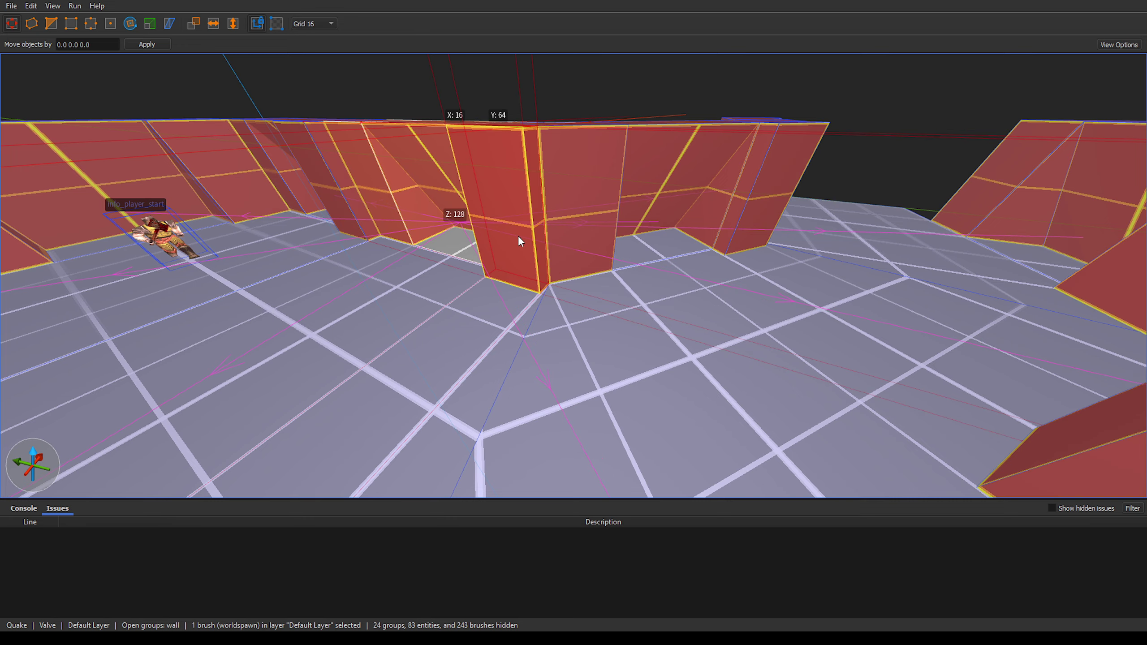
mouse_move(516, 221)
right_down()
mouse_move(504, 217)
mouse_move(495, 241)
mouse_move(516, 204)
right_up()
key(w)
key(s)
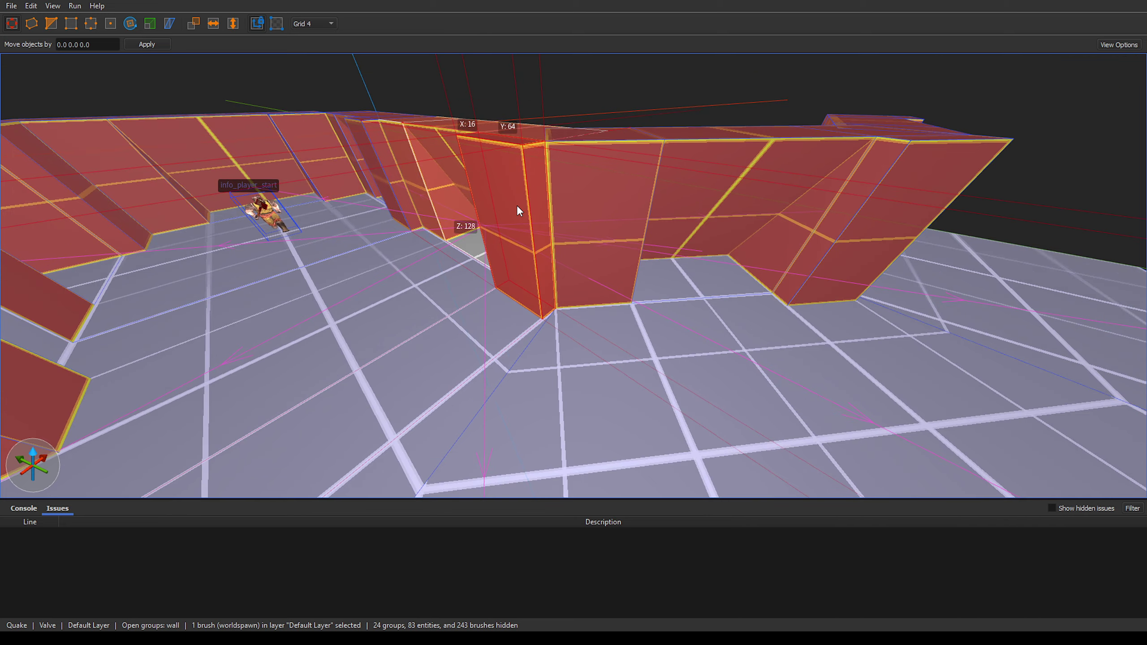
scroll(517, 206, up, 3)
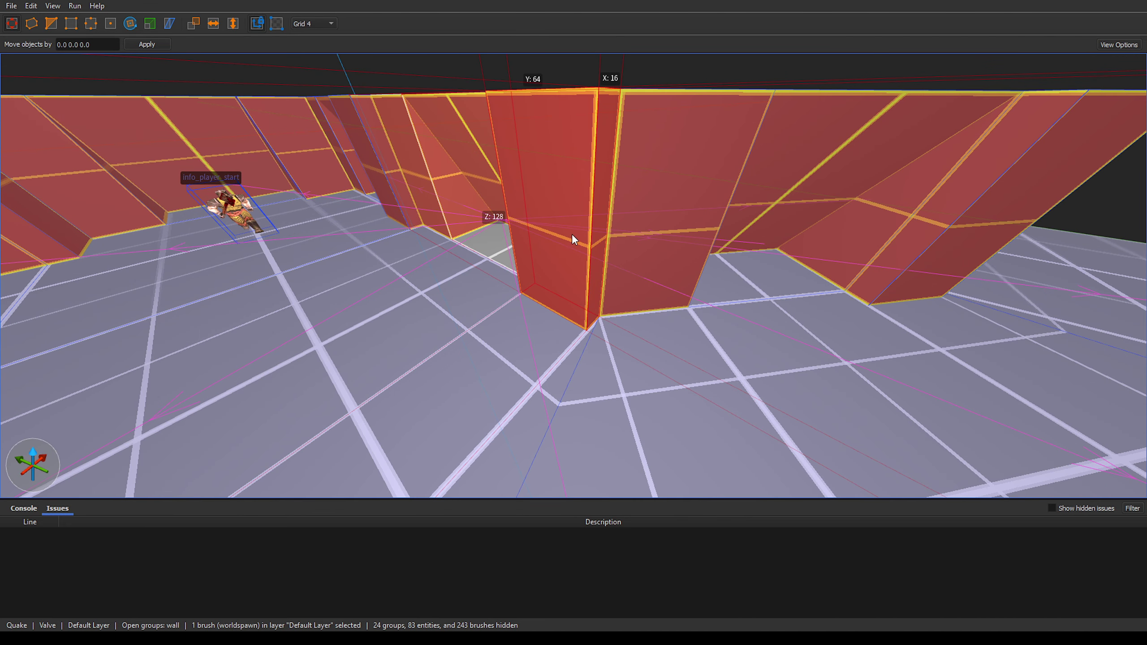
Step: Adjust the end brush's outer face on a 4-unit grid and turn the grid display on
mouse_move(557, 222)
shift+mouse_down()
mouse_move(553, 248)
mouse_move(569, 235)
shift+mouse_up()
key(0)
key(d)
right_drag(570, 235, 564, 230)
key(a)
right_drag(440, 220, 469, 220)
mouse_move(514, 232)
shift+mouse_down()
mouse_move(482, 265)
mouse_move(514, 244)
mouse_move(497, 279)
mouse_move(522, 233)
shift+mouse_up()
Step: Extend the end brush's face further into the room on a 2-unit grid
key(2)
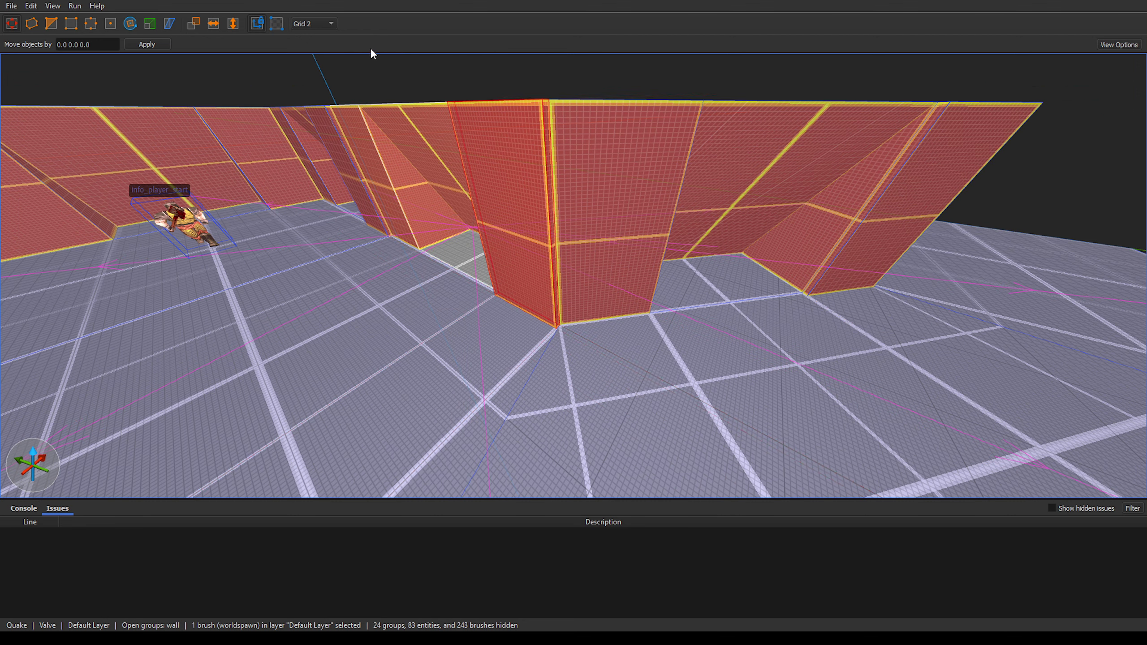
shift+drag(524, 194, 517, 200)
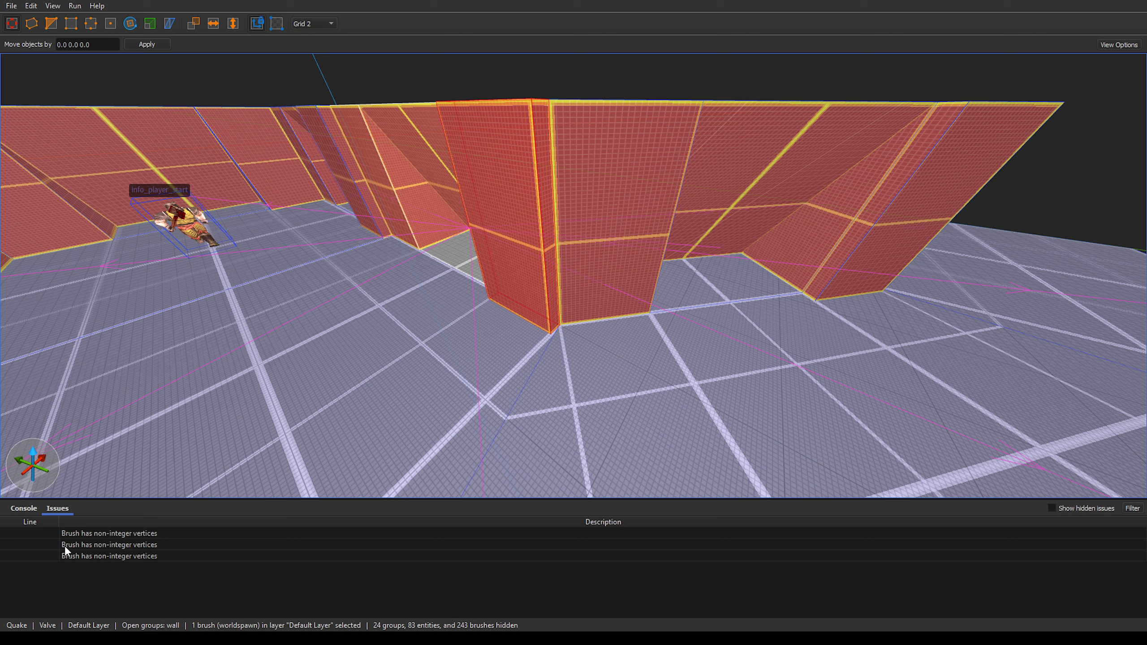
shift+drag(525, 236, 494, 252)
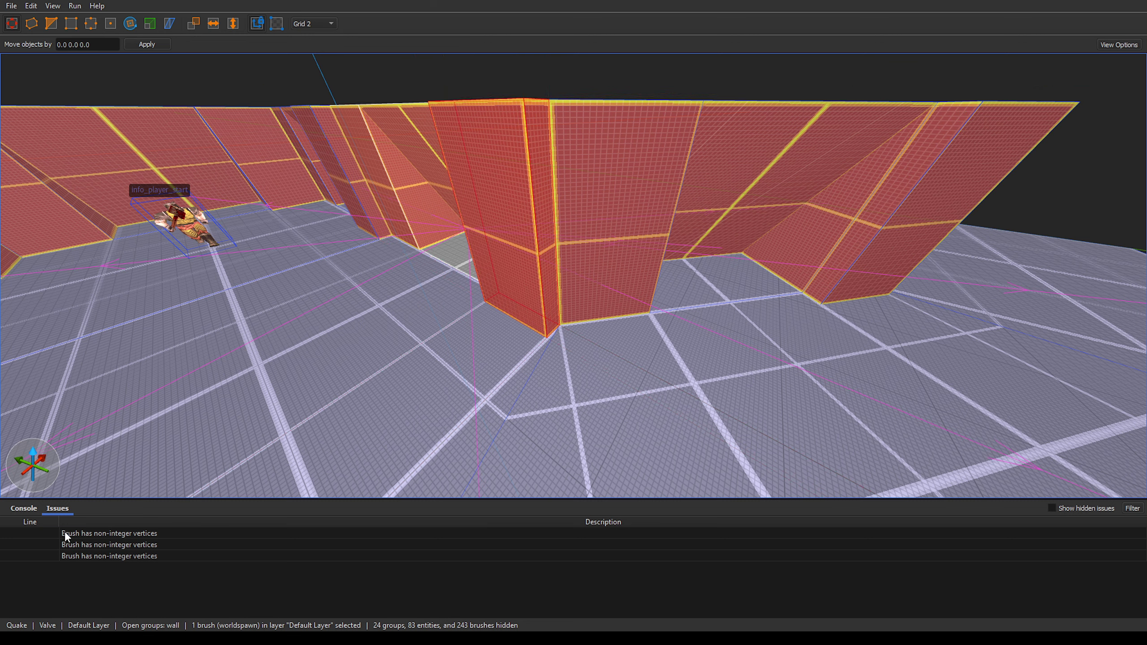
Step: Go through the non-integer vertex issues and examine the brushes they refer to
click(42, 534)
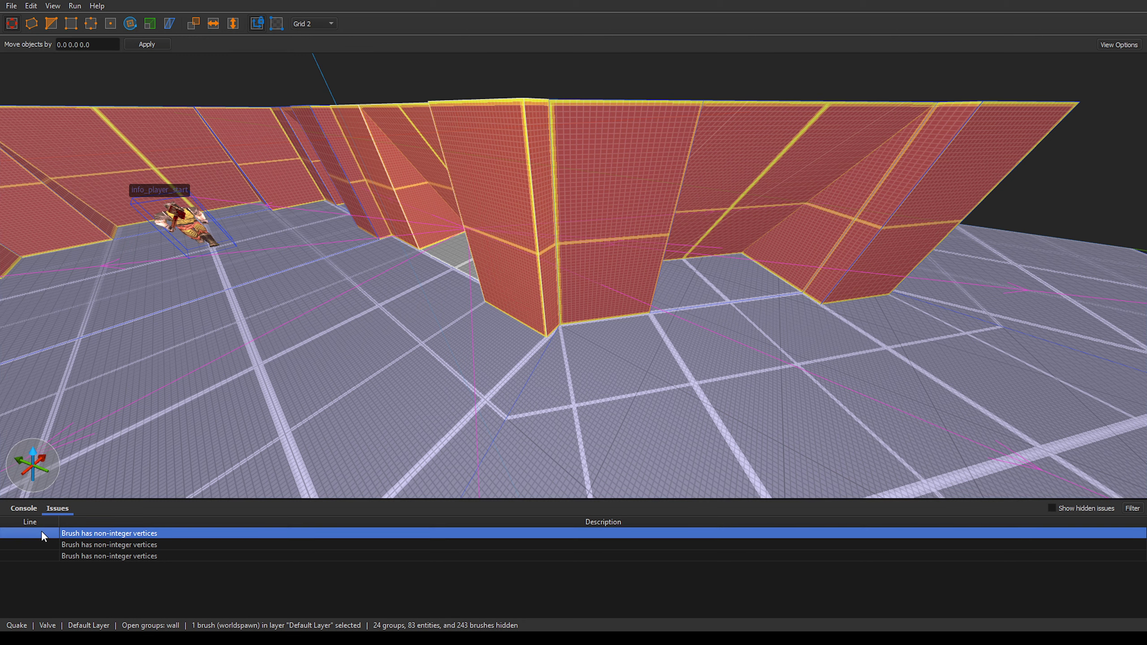
click(115, 569)
click(100, 570)
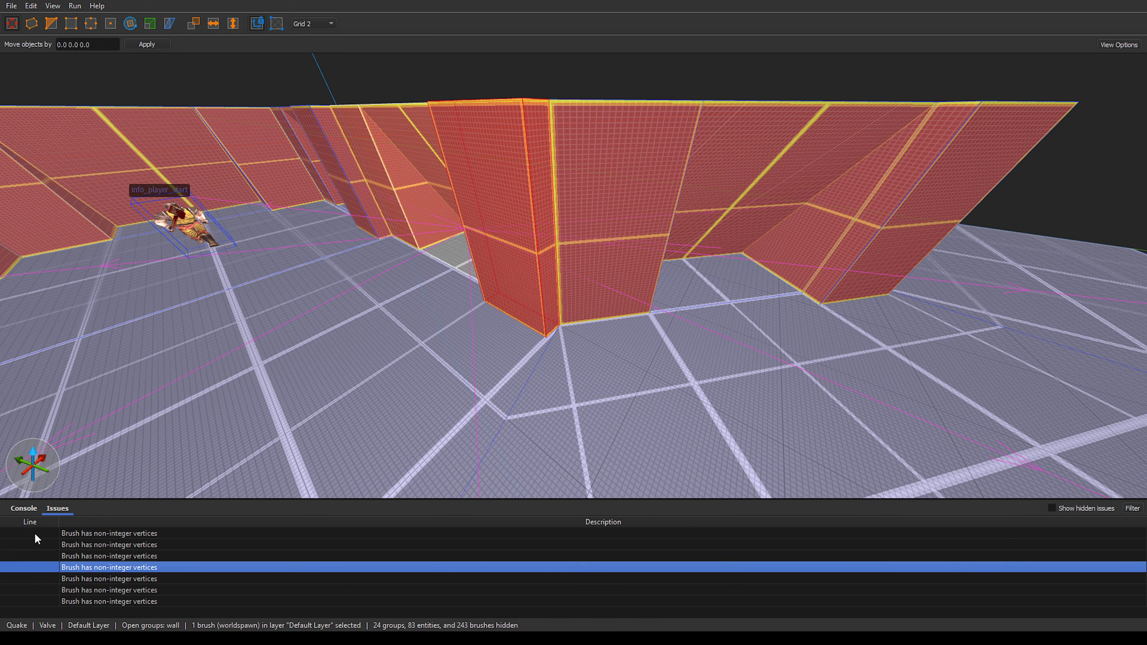
click(34, 533)
right_drag(396, 395, 484, 329)
right_drag(805, 269, 570, 305)
key(d)
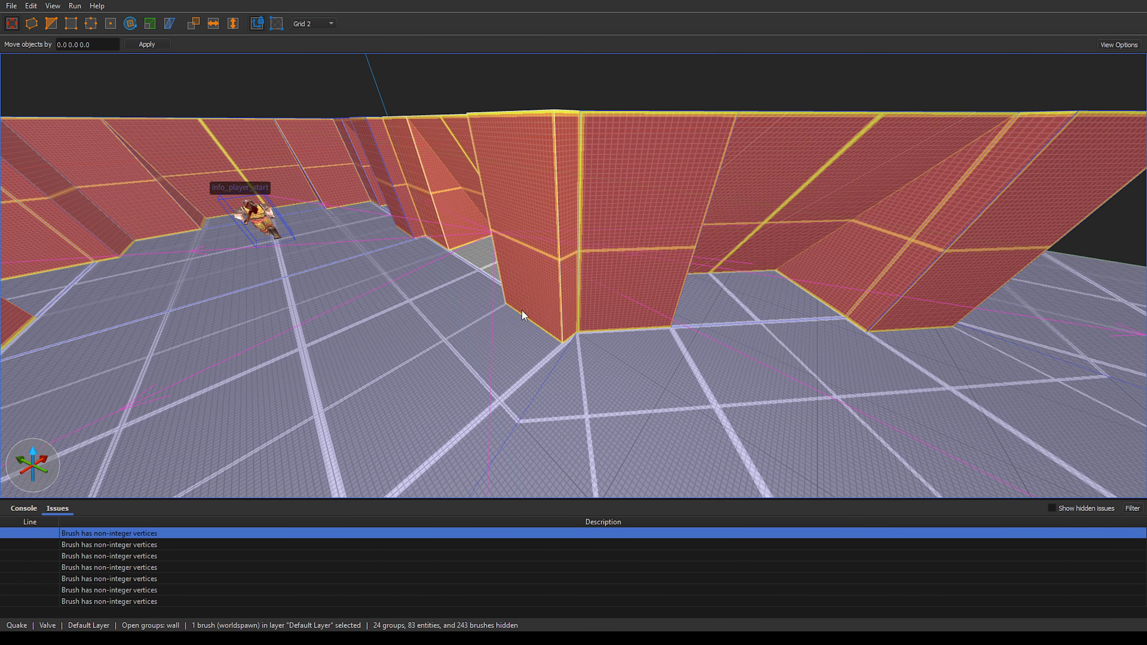
Step: Undo the recent resizes of the end brush in the linked wall group
key(ctrl+z)
key(ctrl+z)
key(ctrl+z)
key(ctrl+z)
key(ctrl+z)
key(ctrl+z)
key(ctrl+z)
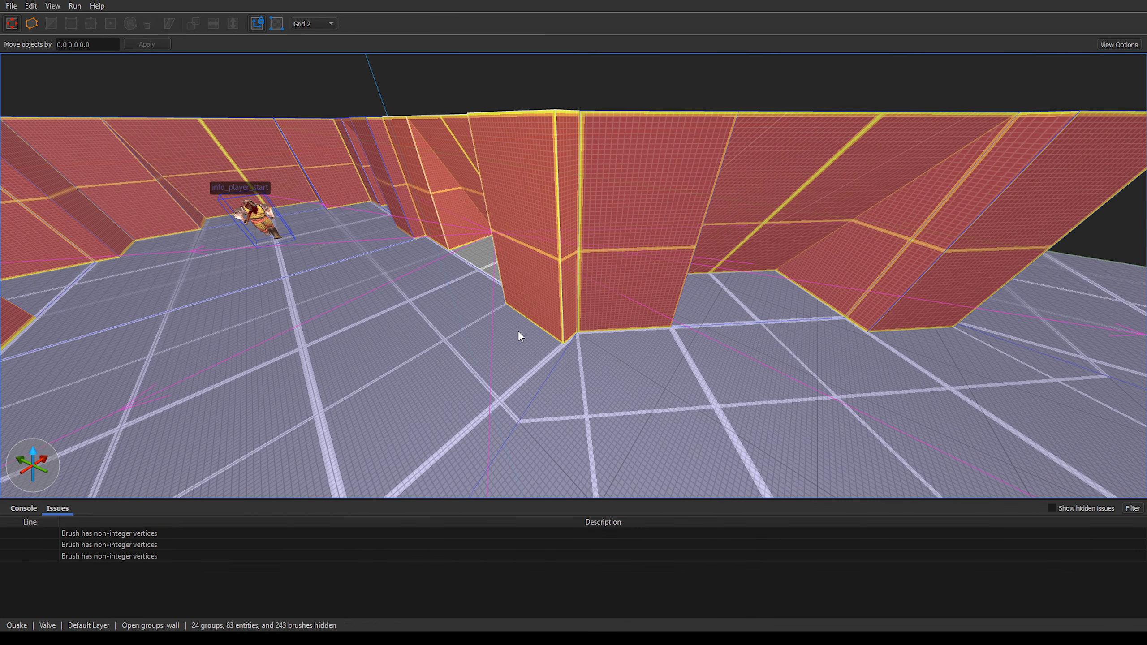
key(ctrl+z)
key(ctrl+z)
key(ctrl+z)
key(ctrl+z)
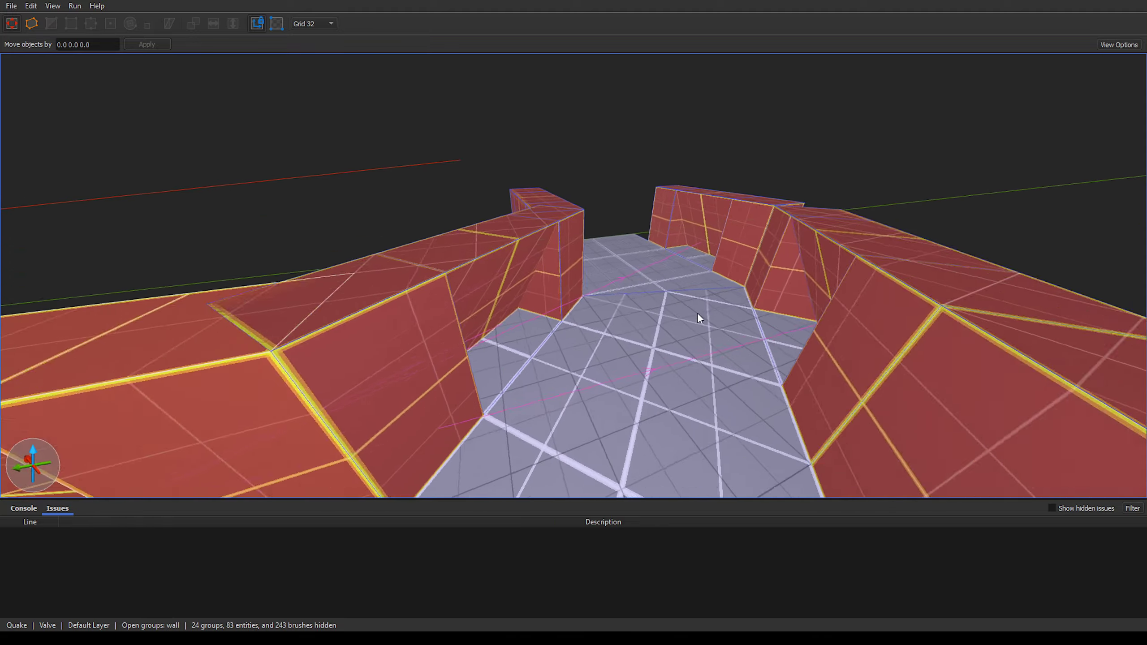
Step: Close the open linked wall group
key(s)
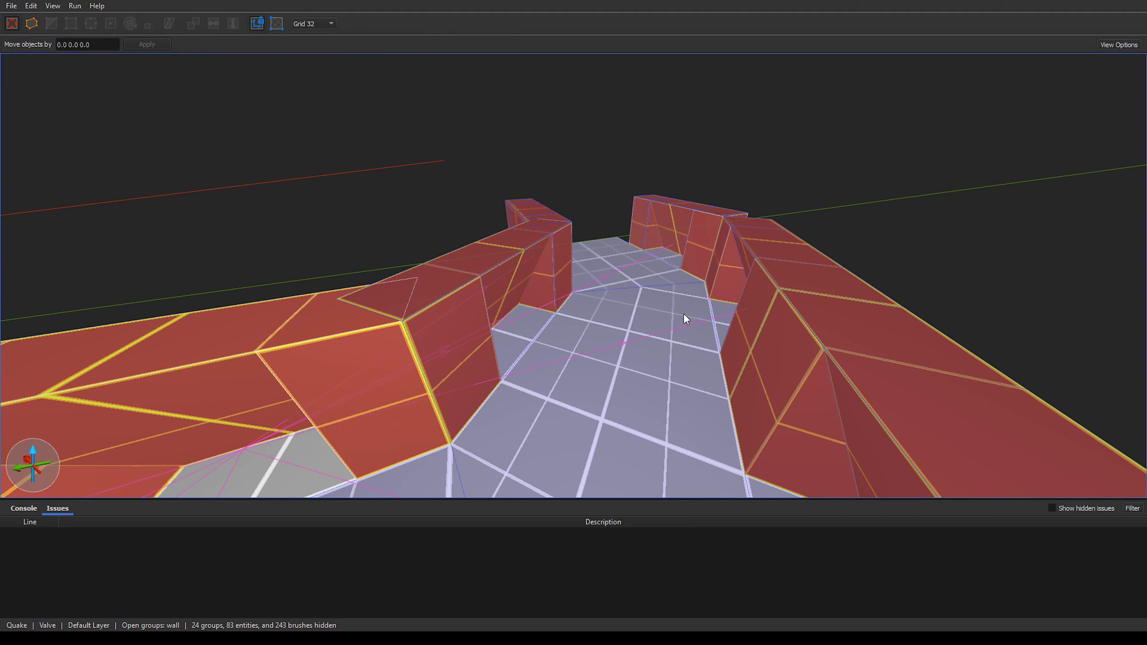
right_drag(596, 312, 259, 331)
key(w)
key(d)
key(s)
double_click(503, 303)
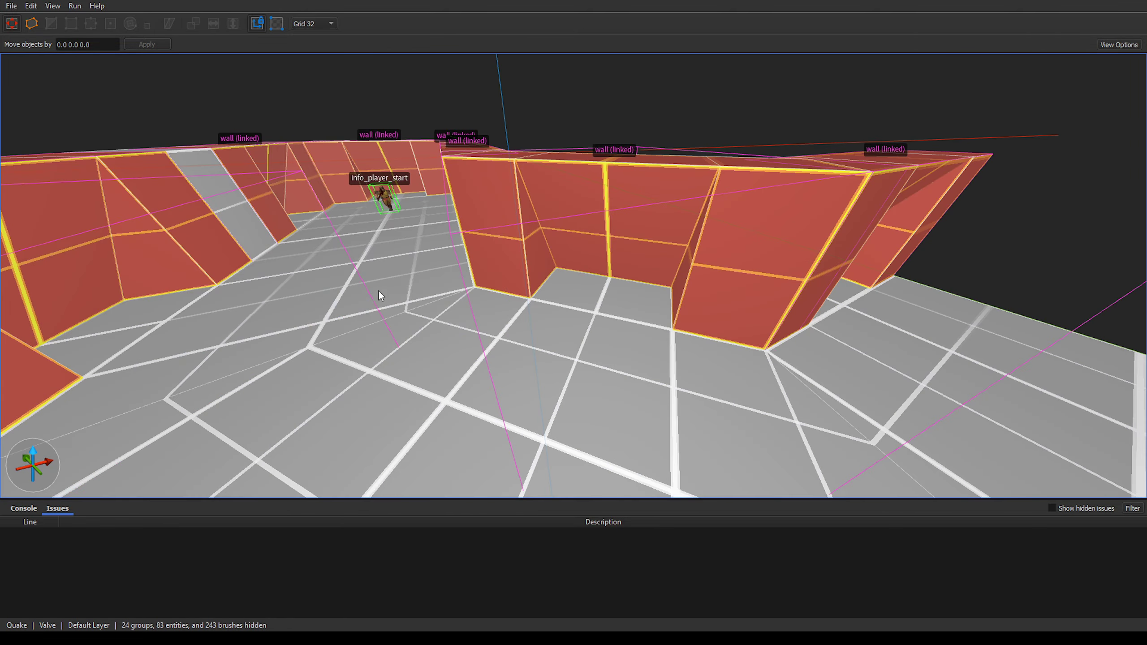
Step: Delete the seven linked wall groups lining the diagonal floor and its neighbouring sections
alt+right_drag(378, 289, 525, 338)
scroll(525, 337, down, 5)
click(794, 292)
ctrl+click(727, 361)
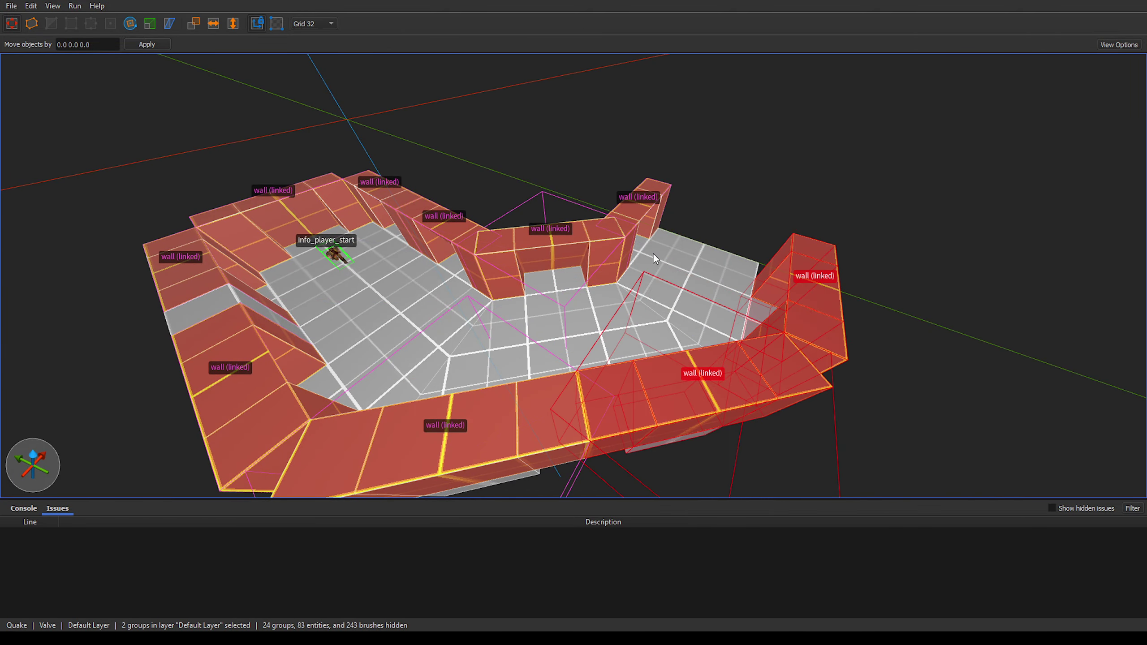
ctrl+click(647, 219)
ctrl+click(583, 244)
ctrl+click(542, 379)
alt+right_drag(542, 377, 516, 394)
ctrl+click(359, 430)
ctrl+click(502, 245)
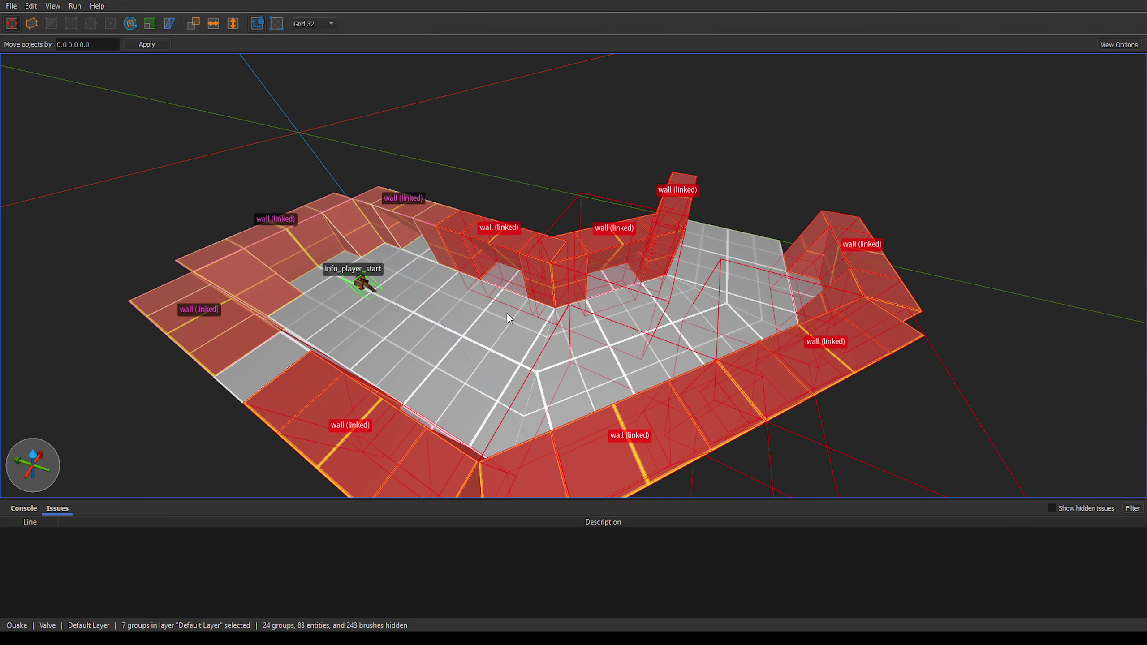
key(Delete)
Step: Show the inspector, make the sj2 layer visible and switch to the face properties
alt+right_drag(493, 289, 455, 290)
scroll(456, 292, down, 3)
key(ctrl+5)
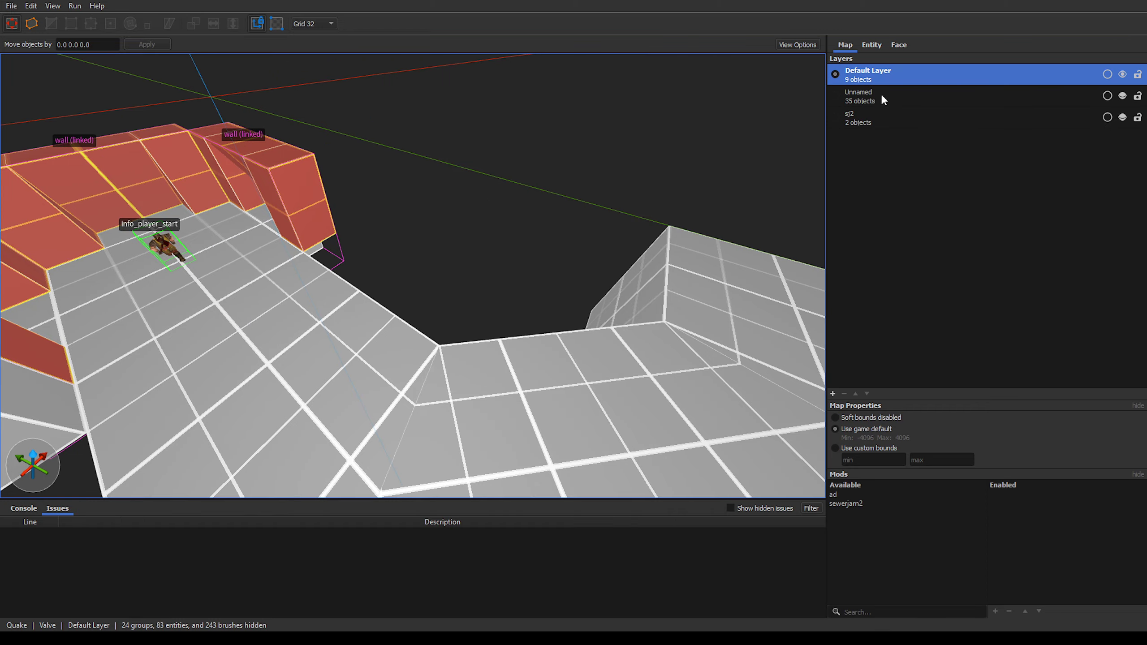
click(1123, 120)
key(a)
right_drag(439, 254, 421, 224)
key(w)
key(ctrl+3)
Step: Duplicate the textured tech_bot2 wall group and place the copy against the edge at the inner floor corner
click(327, 185)
right_drag(327, 185, 359, 253)
key(s)
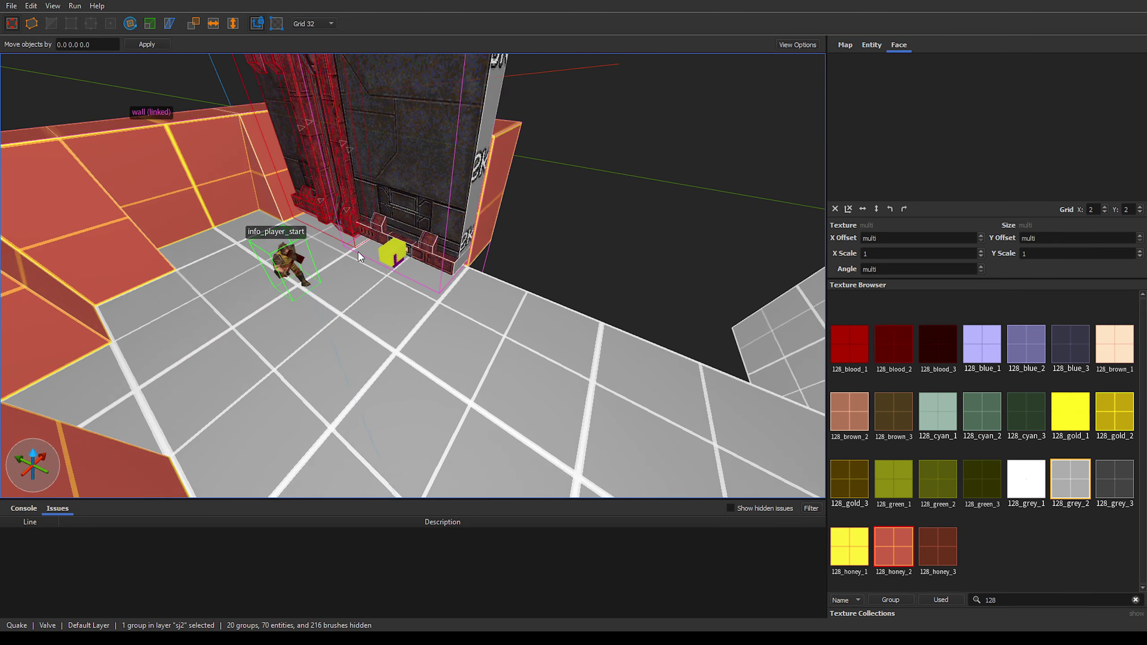
ctrl+drag(343, 214, 612, 297)
right_drag(506, 297, 342, 278)
key(w)
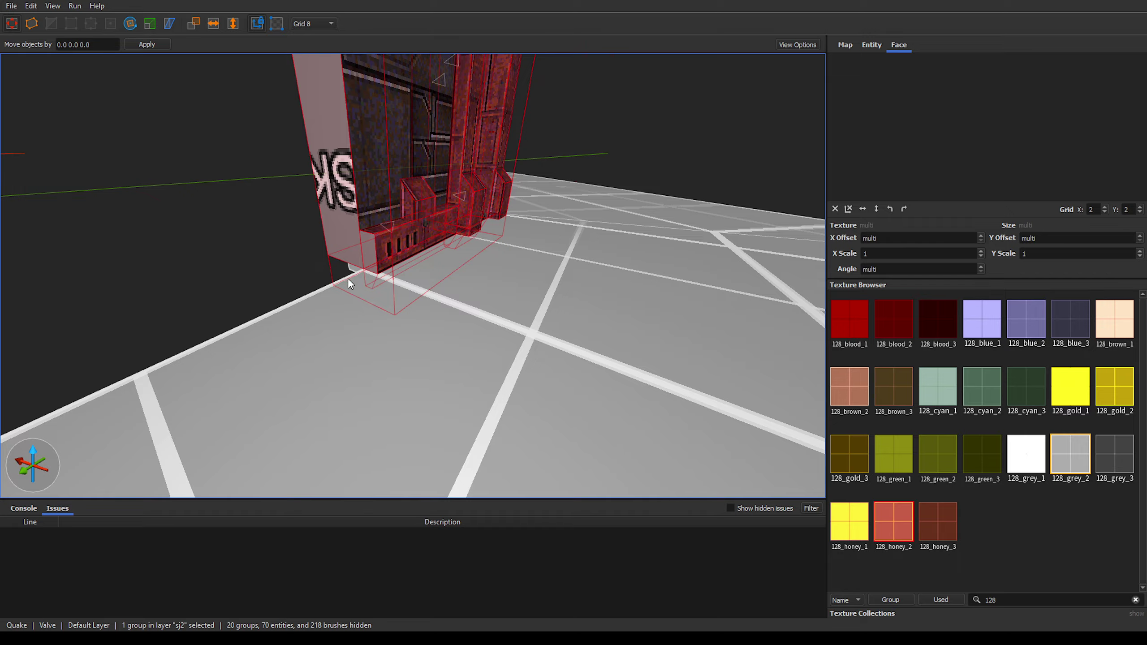
drag(379, 251, 373, 247)
alt+right_drag(373, 246, 253, 264)
key(Escape)
Step: Open the copied tech_bot2 group to examine its brushes, and switch to a split 3D and top view layout
alt+right_drag(420, 268, 210, 303)
alt+right_drag(356, 314, 479, 302)
double_click(407, 264)
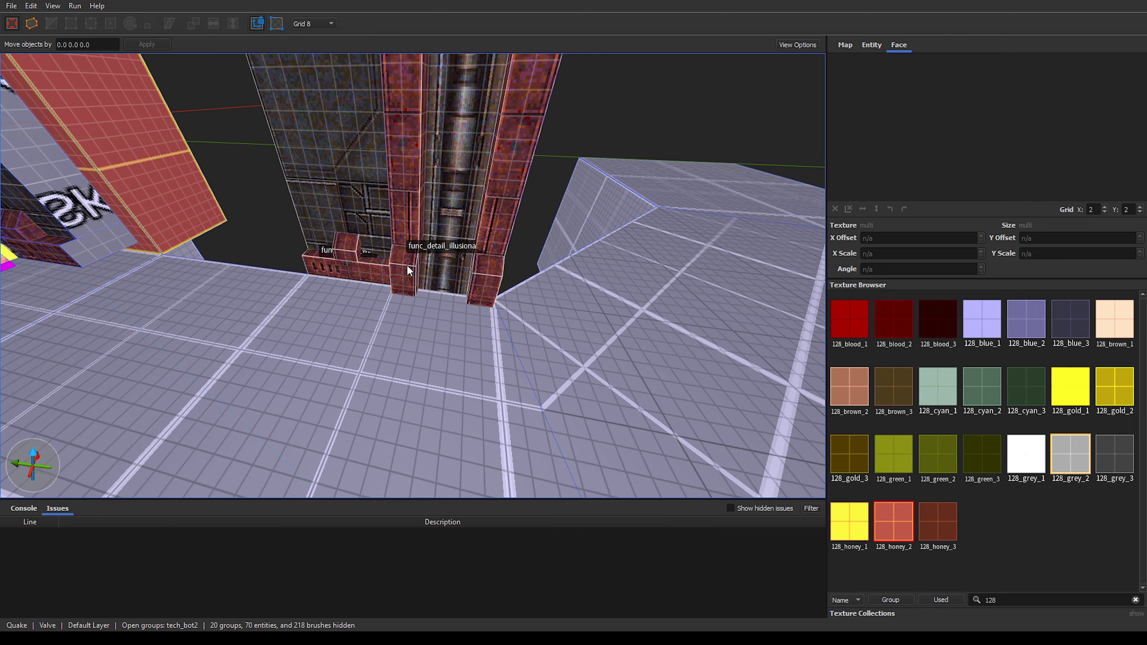
click(473, 272)
mouse_move(404, 268)
alt+right_down()
mouse_move(495, 278)
mouse_move(470, 252)
mouse_move(253, 272)
mouse_move(337, 282)
alt+right_up()
key(ctrl+space)
scroll(624, 214, up, 3)
mouse_move(592, 121)
right_down()
mouse_move(625, 214)
mouse_move(642, 217)
right_up()
key(Escape)
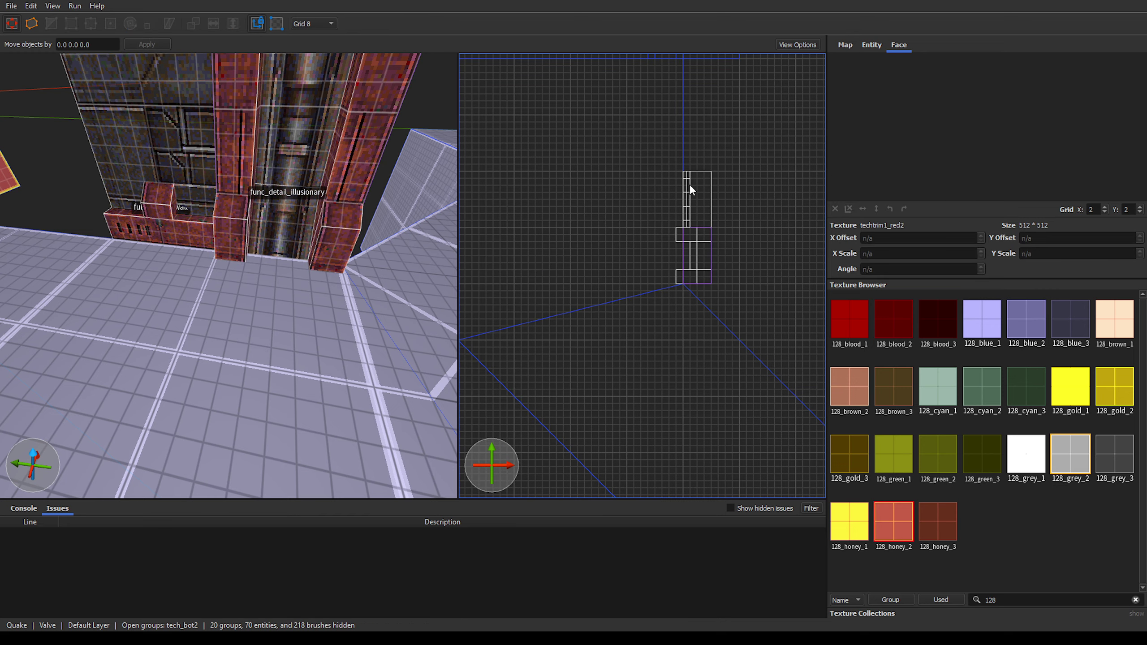
key(Escape)
Step: Create a linked duplicate of the corner tech_bot2 group and place it adjoining the original along Y
alt+right_drag(302, 289, 250, 223)
scroll(269, 255, down, 4)
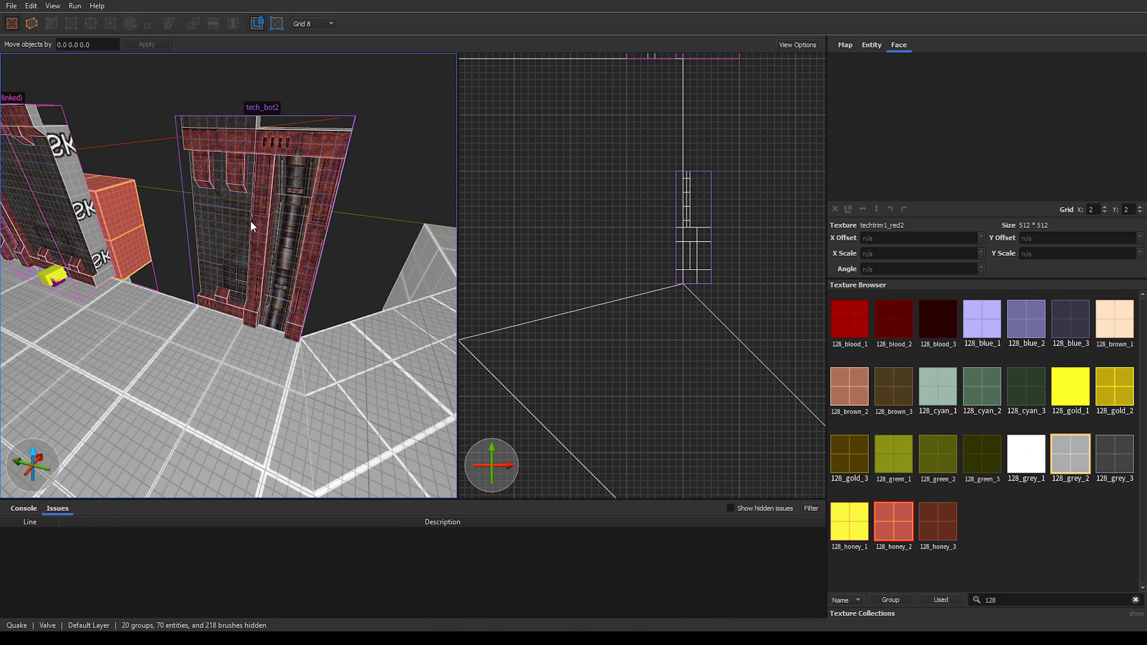
click(250, 221)
middle_drag(266, 274, 312, 274)
drag(691, 199, 687, 140)
key(Escape)
Step: Inspect how the two linked tech_bot2 groups meet each other and the floor corner
right_drag(163, 316, 154, 315)
mouse_move(258, 292)
alt+right_down()
mouse_move(145, 298)
mouse_move(370, 298)
mouse_move(233, 312)
mouse_move(264, 290)
alt+right_up()
scroll(145, 298, down, 5)
double_click(237, 313)
click(166, 277)
ctrl+click(249, 317)
scroll(264, 291, down, 3)
click(658, 271)
double_click(662, 269)
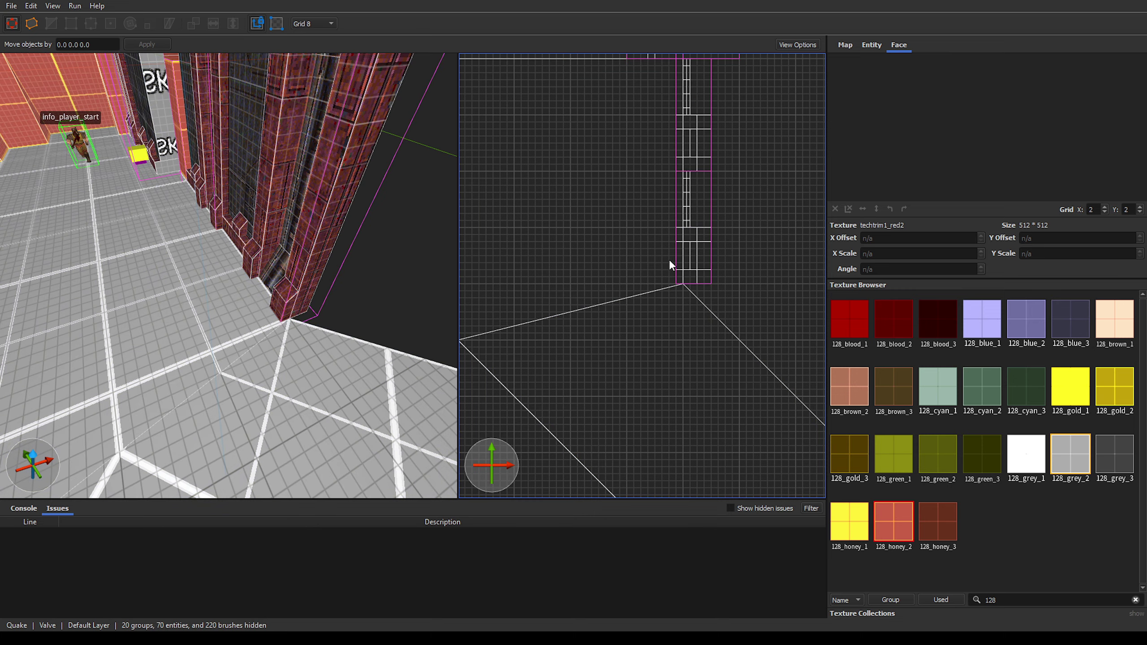
Step: Check the tech_bot2 group at the corner against the 64-unit grid
click(270, 239)
right_drag(272, 242, 278, 269)
scroll(278, 270, down, 5)
key(7)
scroll(252, 266, up, 2)
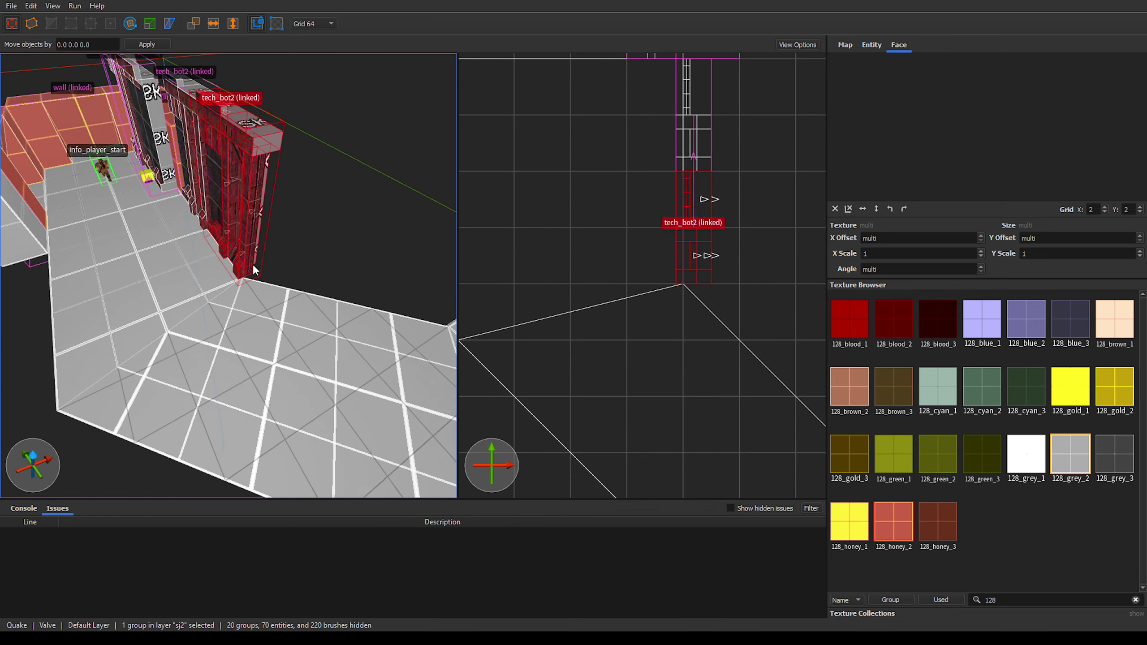
scroll(253, 266, up, 3)
click(607, 291)
Step: Draw a 216-unit-tall brush over the end pillar of the corner tech_bot2 group, refining the grid to 8
key(minus)
key(minus)
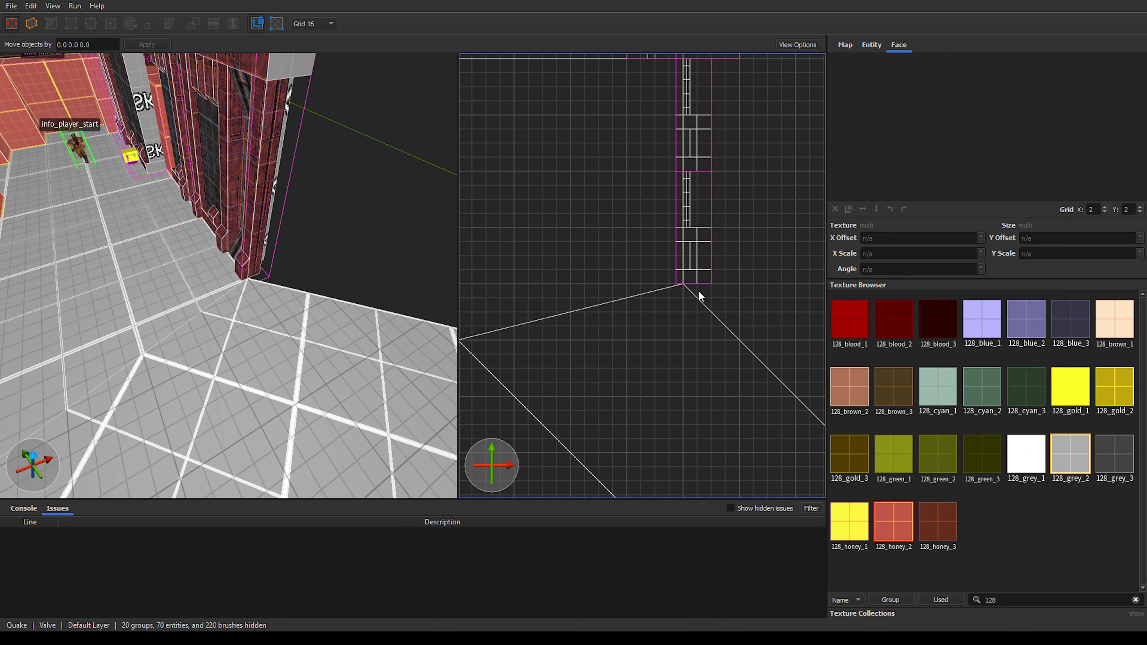
mouse_move(710, 283)
mouse_down()
mouse_move(689, 283)
mouse_move(695, 237)
mouse_move(691, 271)
mouse_up()
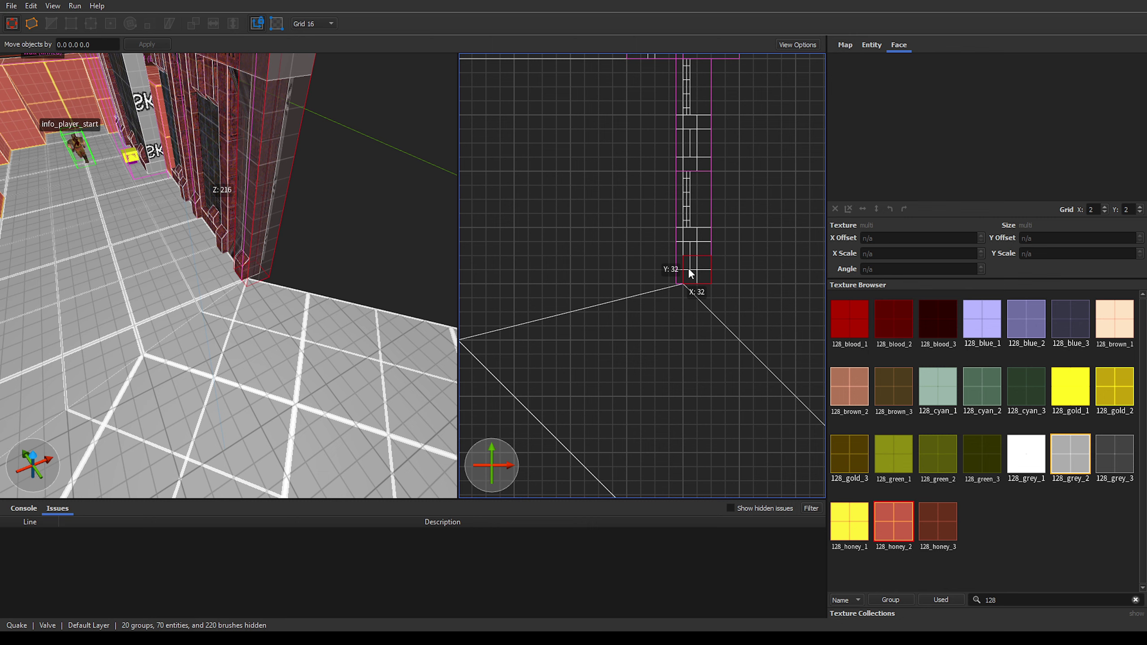
drag(687, 268, 678, 267)
key(4)
right_drag(251, 257, 245, 253)
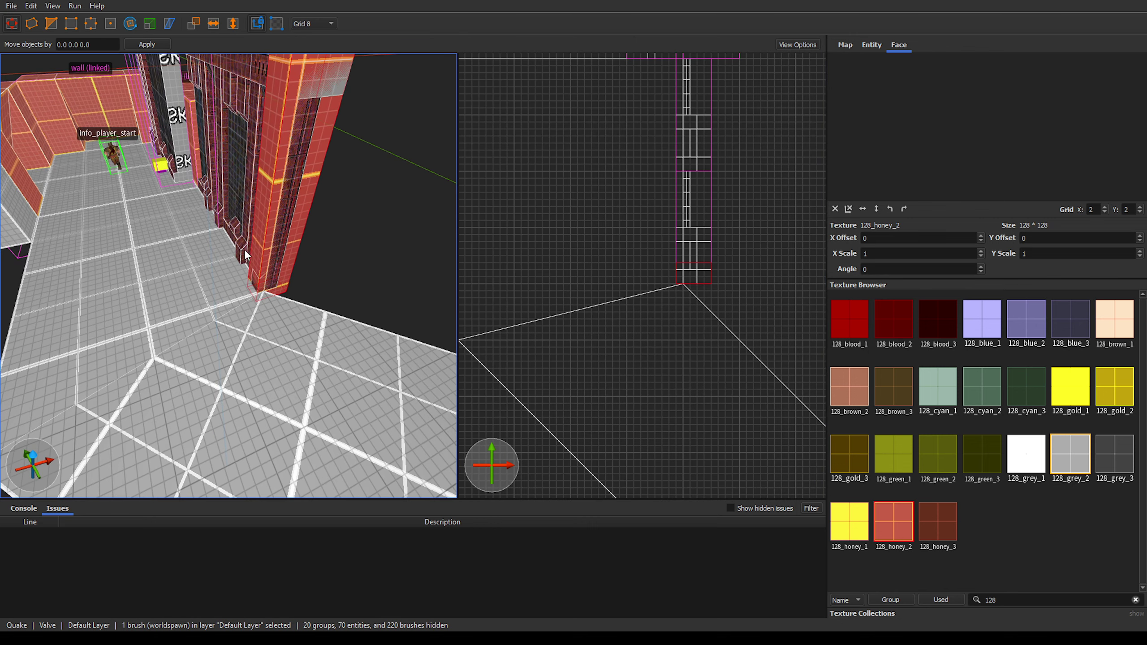
scroll(244, 255, up, 4)
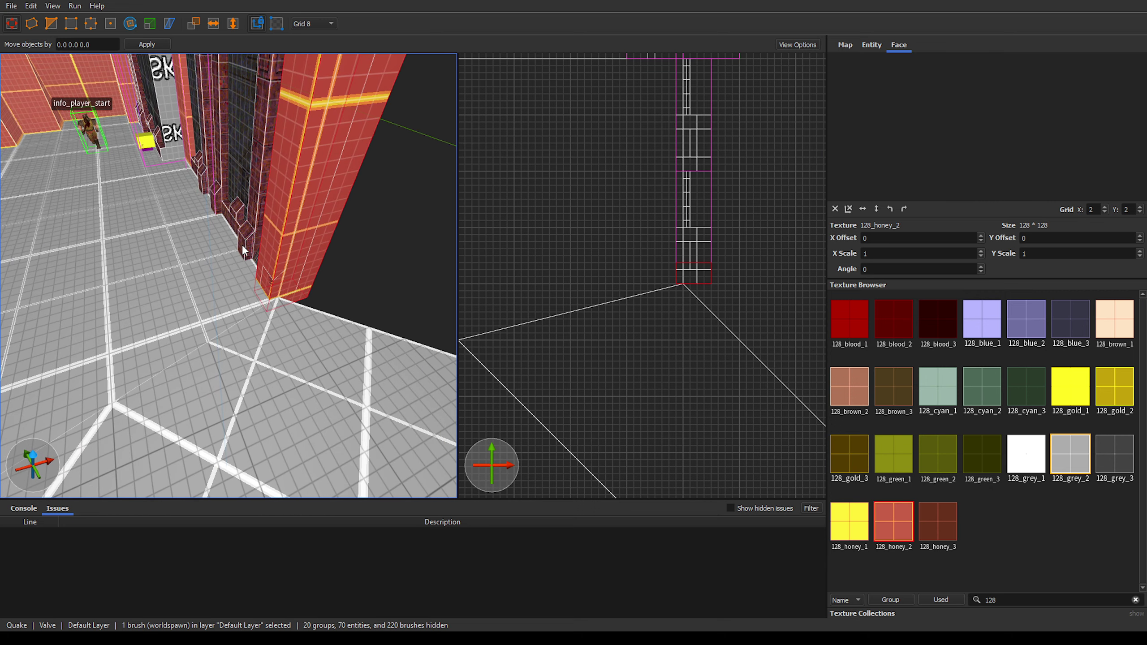
Step: Duplicate the corner tech_bot2 linked group on the 32-unit grid and move the copy along Y past the floor corner
click(244, 252)
scroll(284, 260, down, 5)
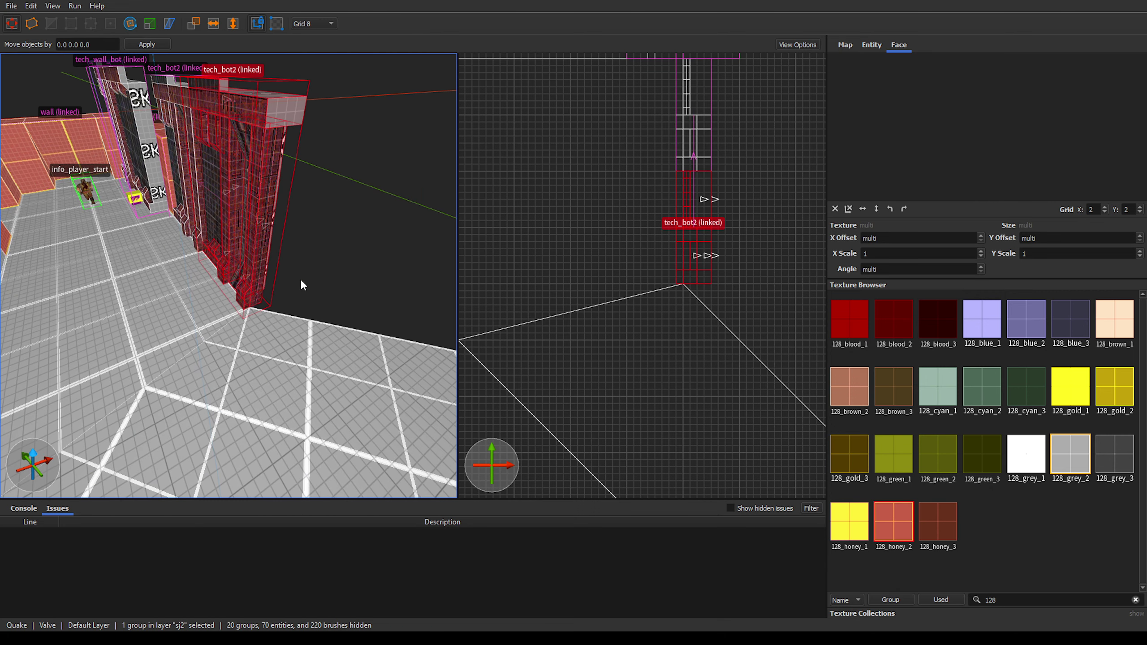
key(6)
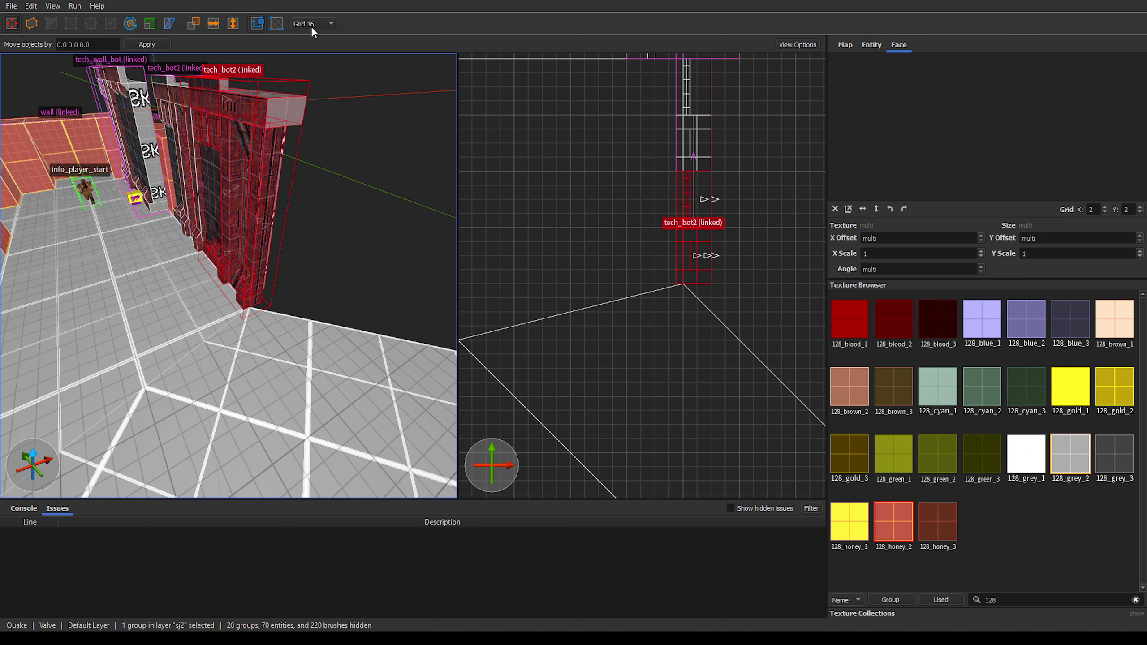
right_drag(238, 174, 266, 190)
right_drag(156, 244, 198, 284)
mouse_move(216, 229)
right_down()
mouse_move(215, 187)
mouse_move(231, 213)
mouse_move(226, 206)
right_up()
scroll(202, 165, down, 4)
right_drag(704, 254, 698, 170)
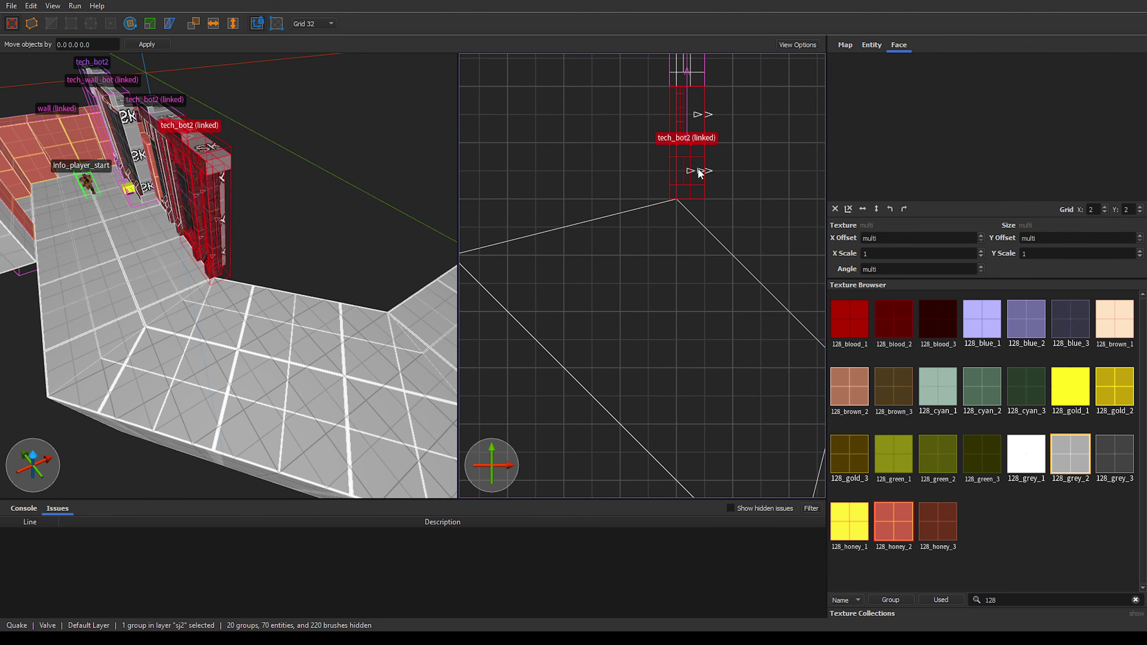
ctrl+drag(683, 116, 675, 195)
Step: Rotate the copied tech_bot2 group 45 degrees about the Z axis at the floor corner, aligning it with the diagonal edge
key(r)
scroll(694, 252, up, 1)
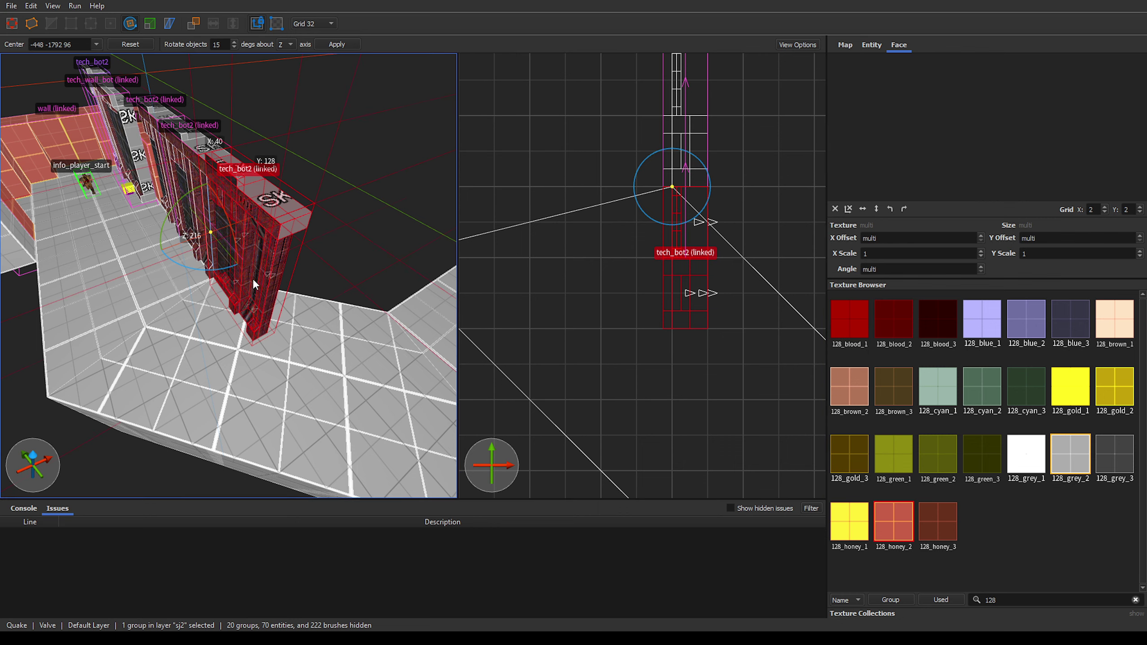
alt+right_drag(253, 278, 543, 189)
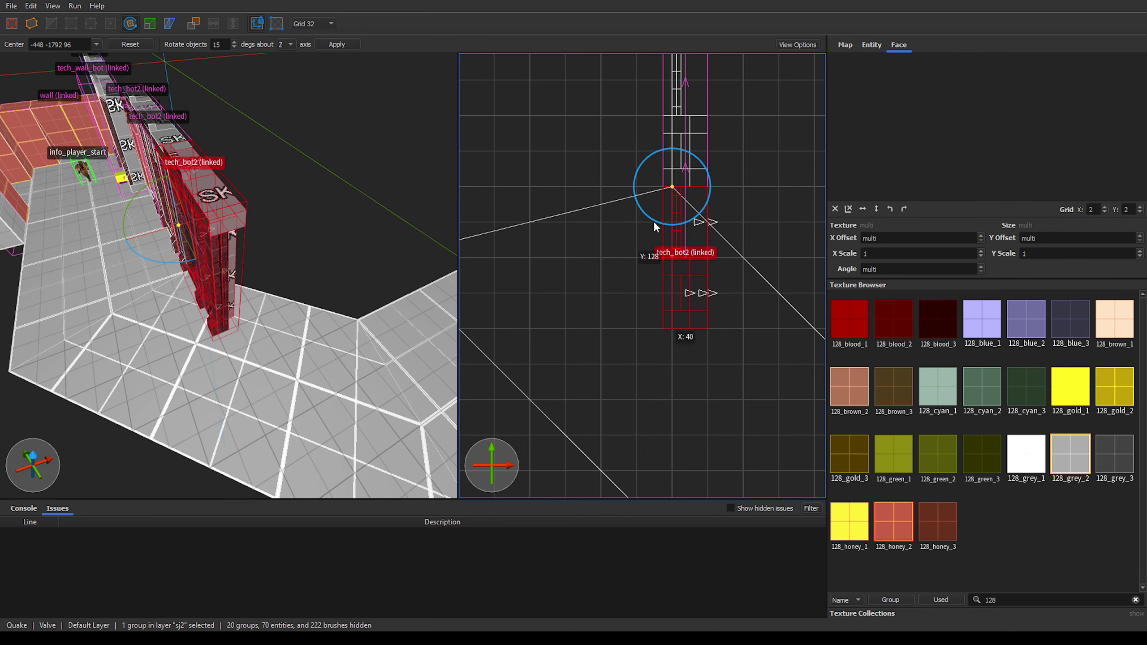
drag(653, 222, 686, 225)
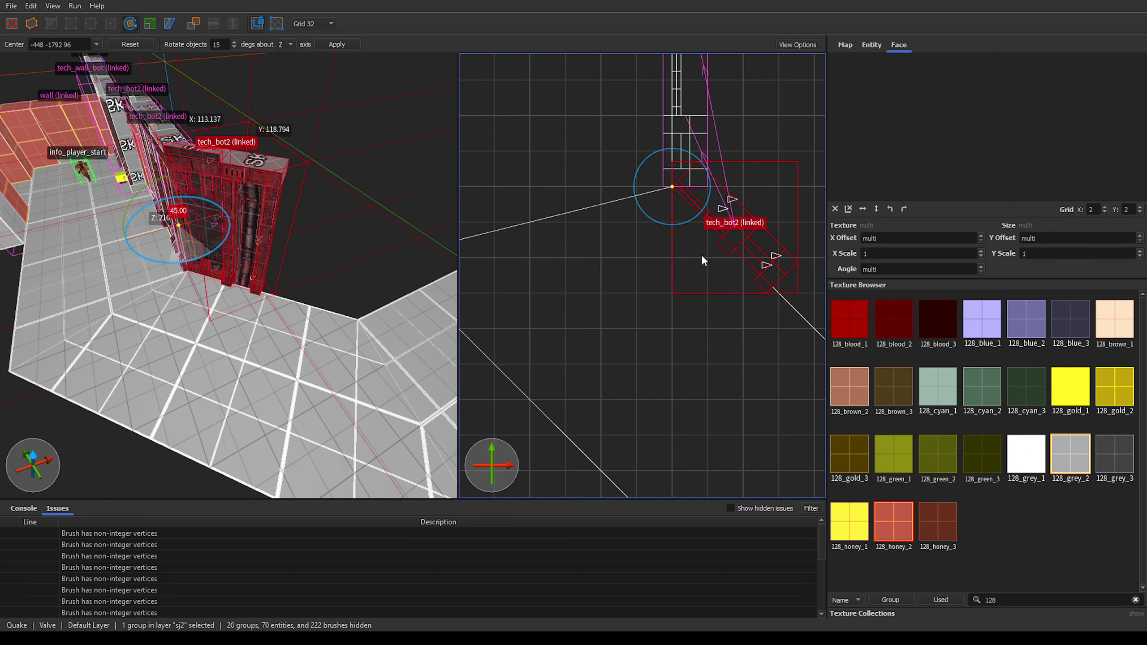
right_drag(707, 255, 593, 244)
key(r)
Step: Draw a 64 by 128 by 32 unit brush on the floor in front of the unrotated tech_bot2 group beside the corner
right_drag(253, 277, 404, 273)
alt+right_drag(190, 312, 212, 249)
click(205, 223)
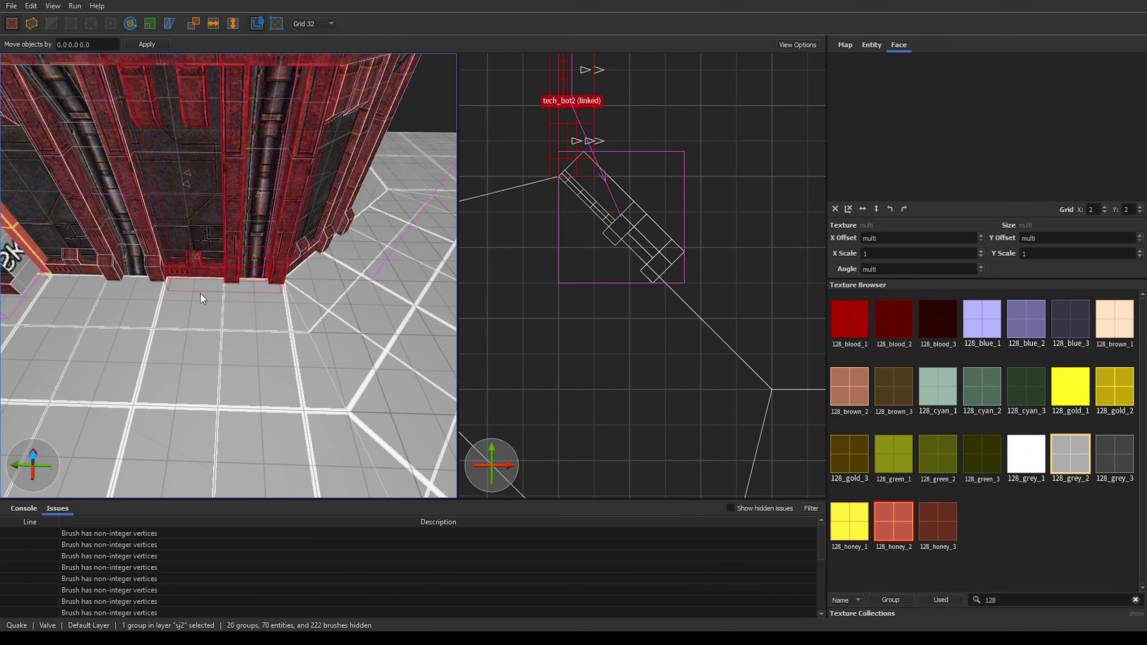
key(Escape)
drag(178, 293, 271, 303)
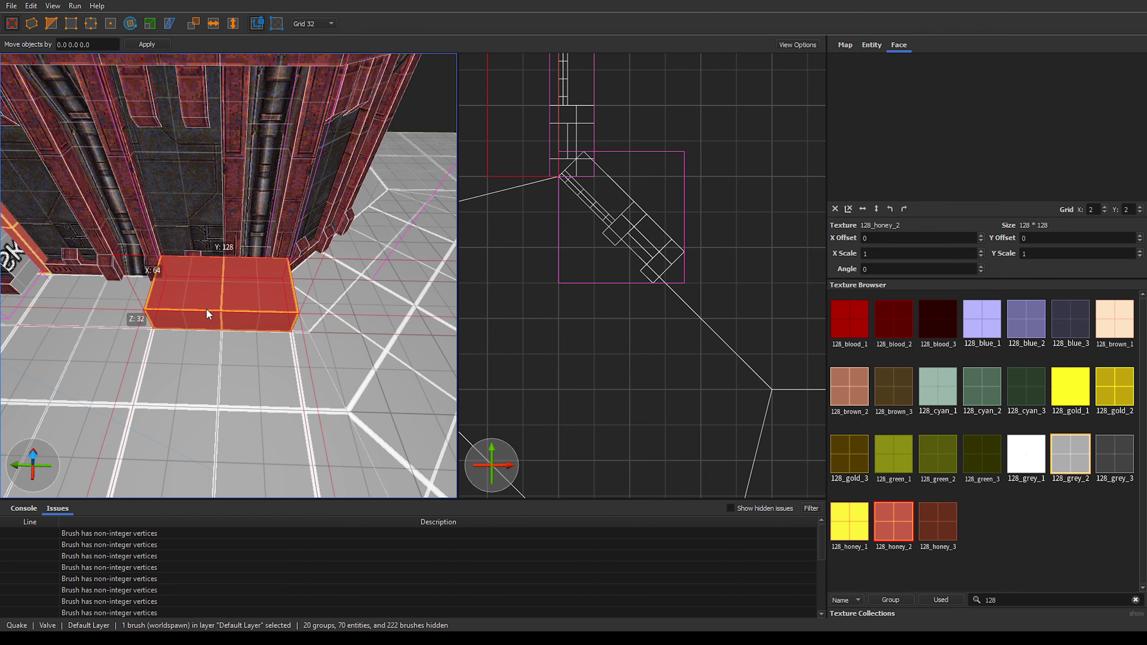
Step: Delete the 64 by 128 by 32 unit test brush from the floor in front of the tech_bot2 group
key(Delete)
drag(176, 294, 269, 315)
key(Delete)
mouse_move(316, 267)
alt+right_down()
mouse_move(278, 270)
mouse_move(220, 302)
alt+right_up()
click(220, 302)
right_drag(624, 304, 659, 248)
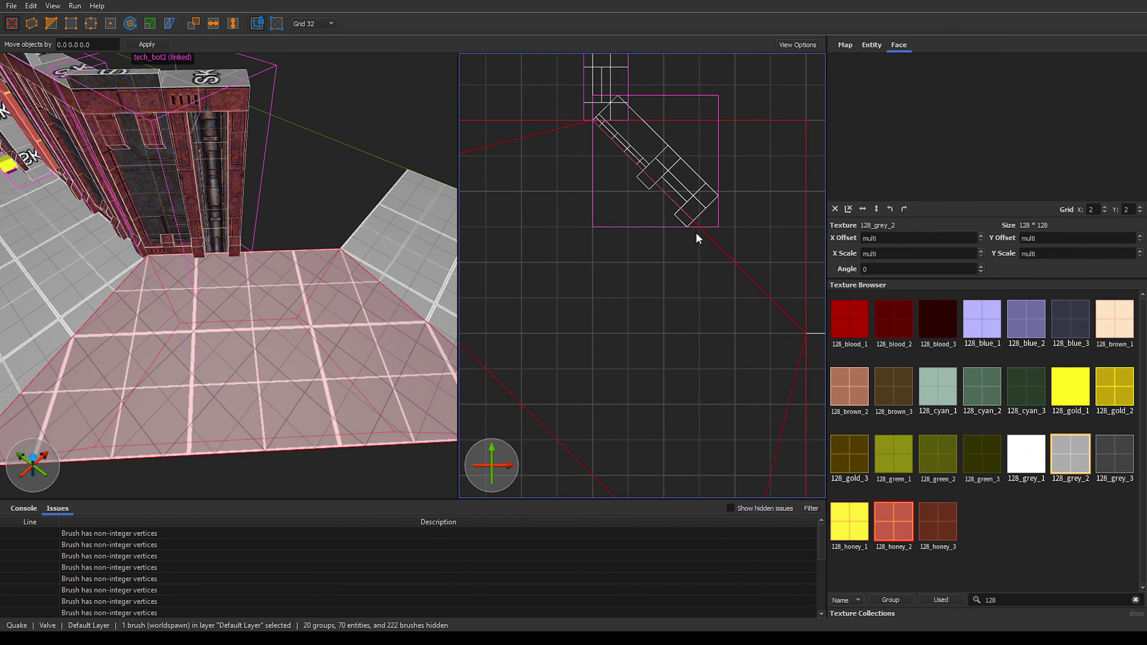
key(c)
click(698, 228)
click(665, 263)
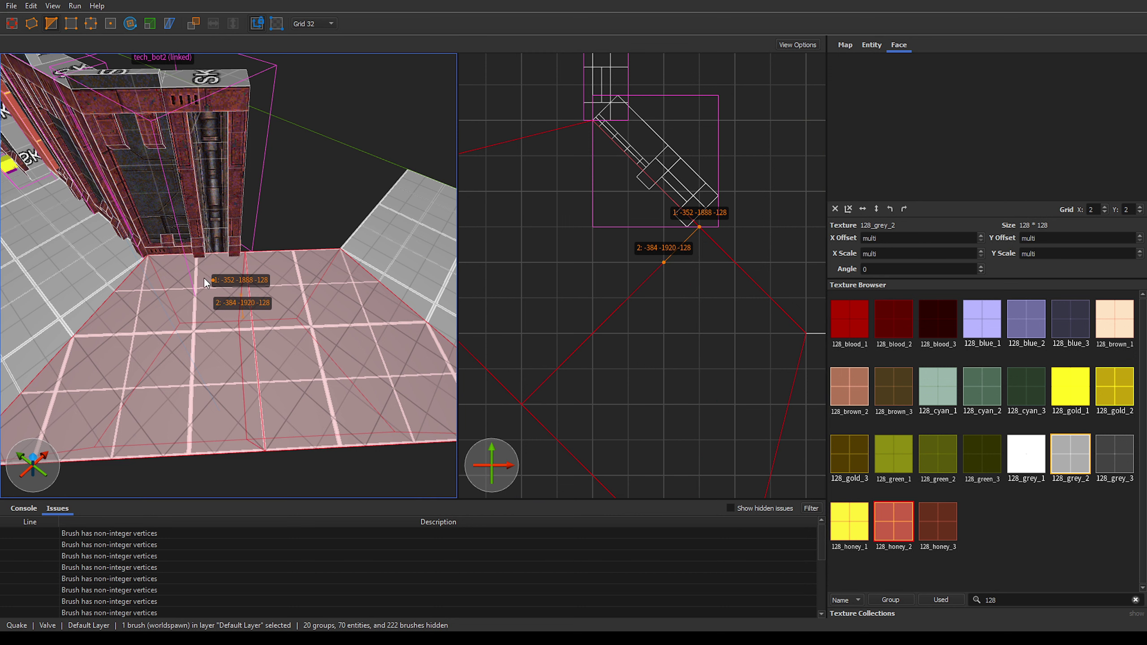
key(Return)
key(Escape)
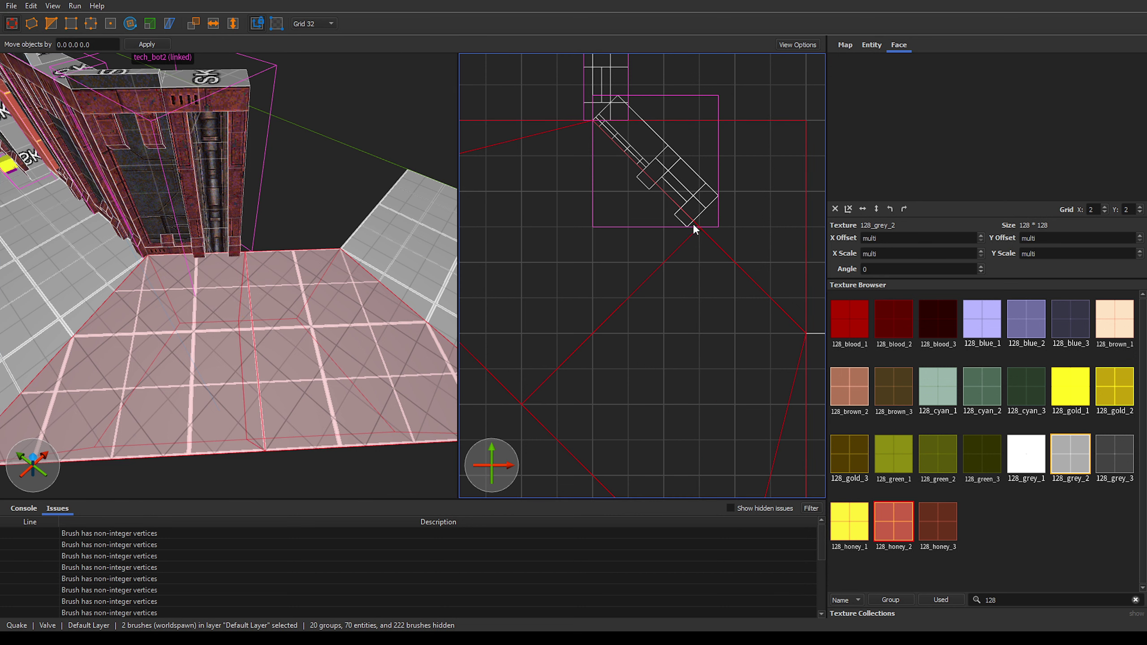
Step: Try scaling the near side of the rotated tech_bot2 group on a finer grid and undo the change
click(218, 208)
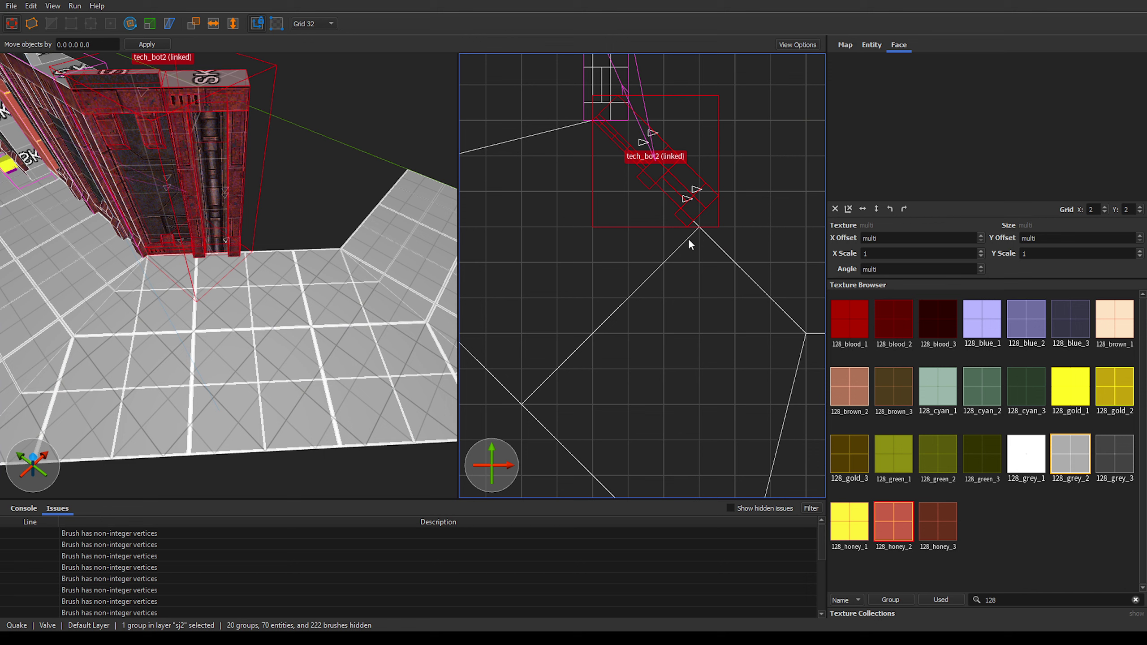
key(bracketleft)
key(bracketleft)
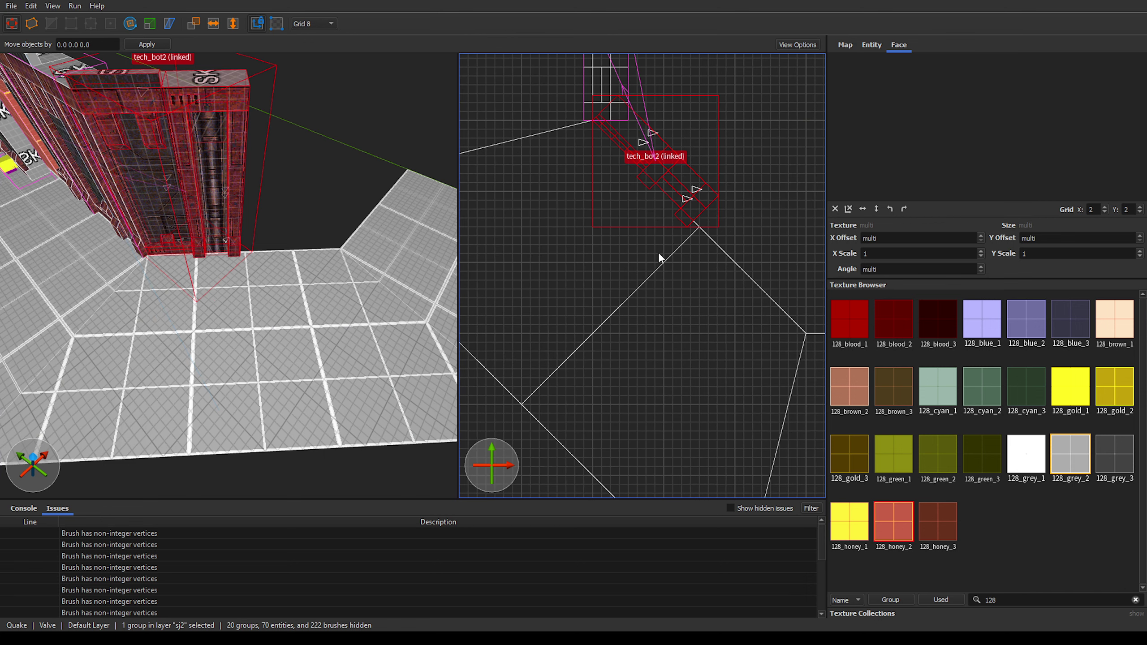
key(bracketleft)
key(t)
drag(675, 245, 671, 254)
key(ctrl+z)
key(bracketright)
key(bracketright)
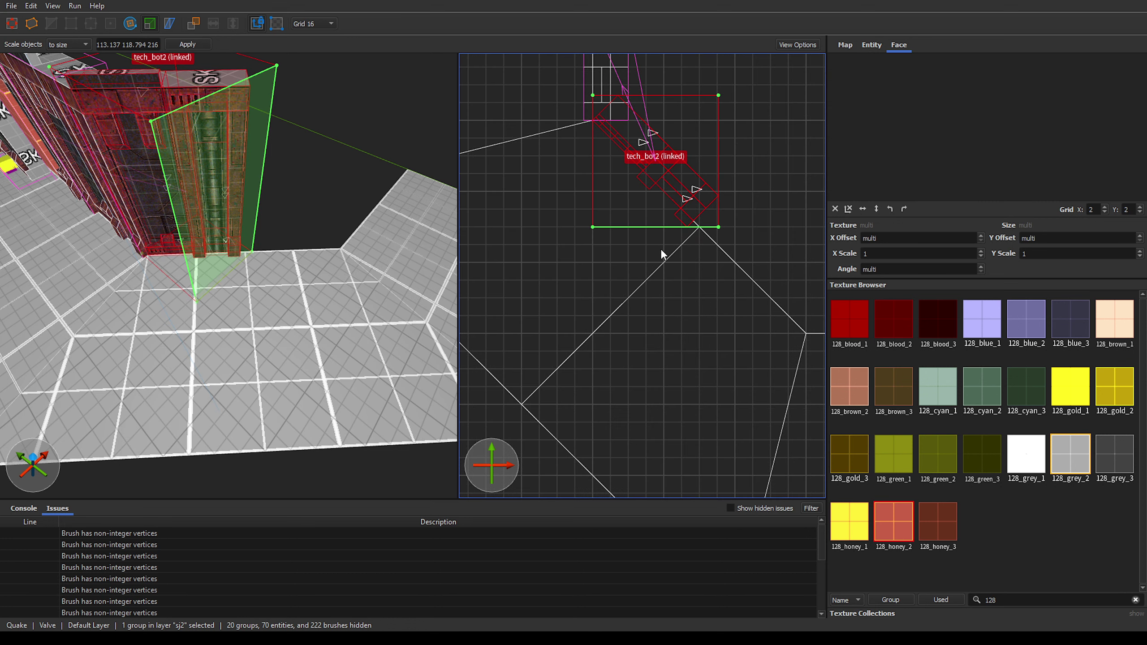
Step: Try stretching the rotated tech_bot2 group's bounding box toward the floor split on the 8-unit grid
key(4)
drag(662, 253, 662, 260)
drag(780, 171, 790, 168)
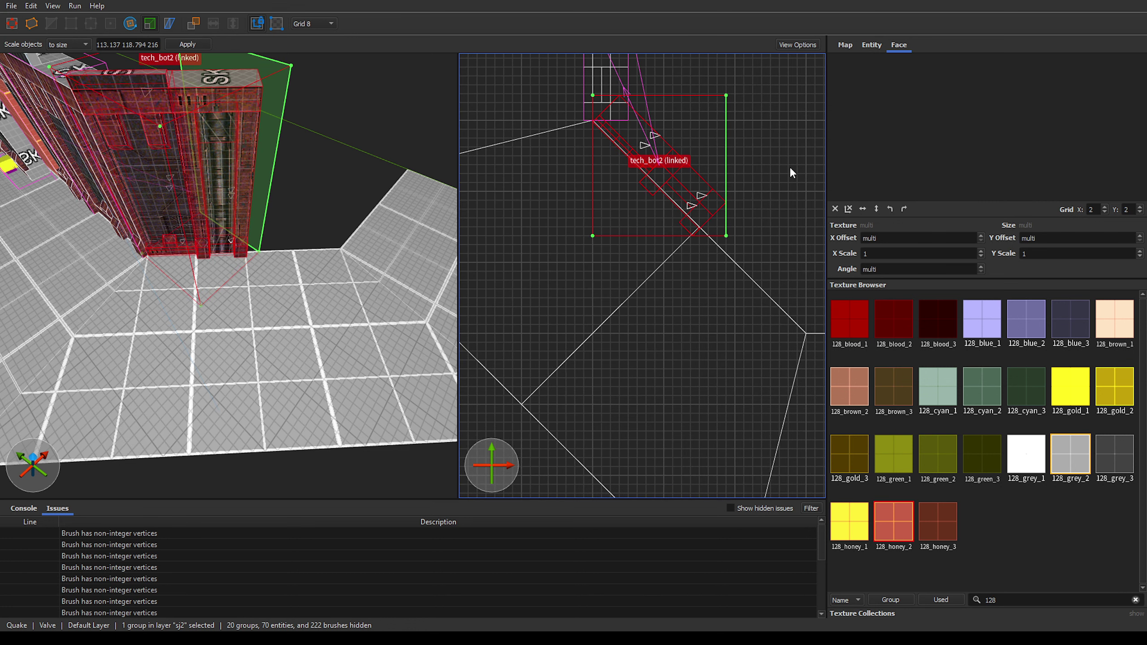
drag(660, 95, 661, 63)
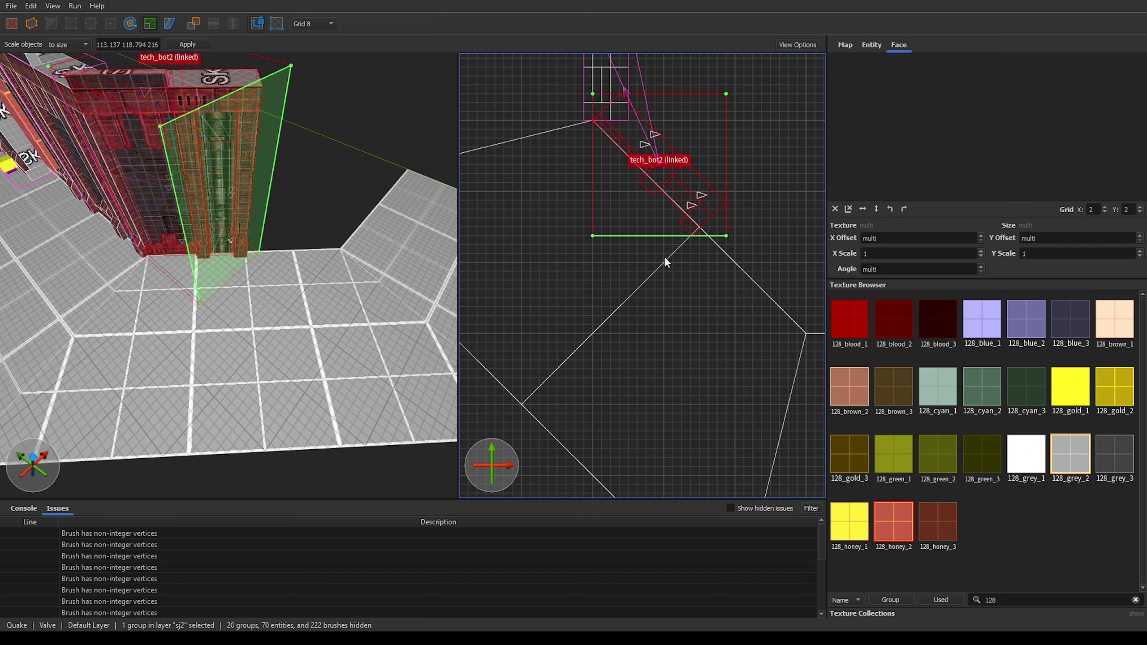
Step: Try adjusting the sides of the rotated tech_bot2 group on the 4-unit grid to fit the diagonal floor edge
key(3)
drag(685, 261, 698, 256)
drag(762, 180, 766, 181)
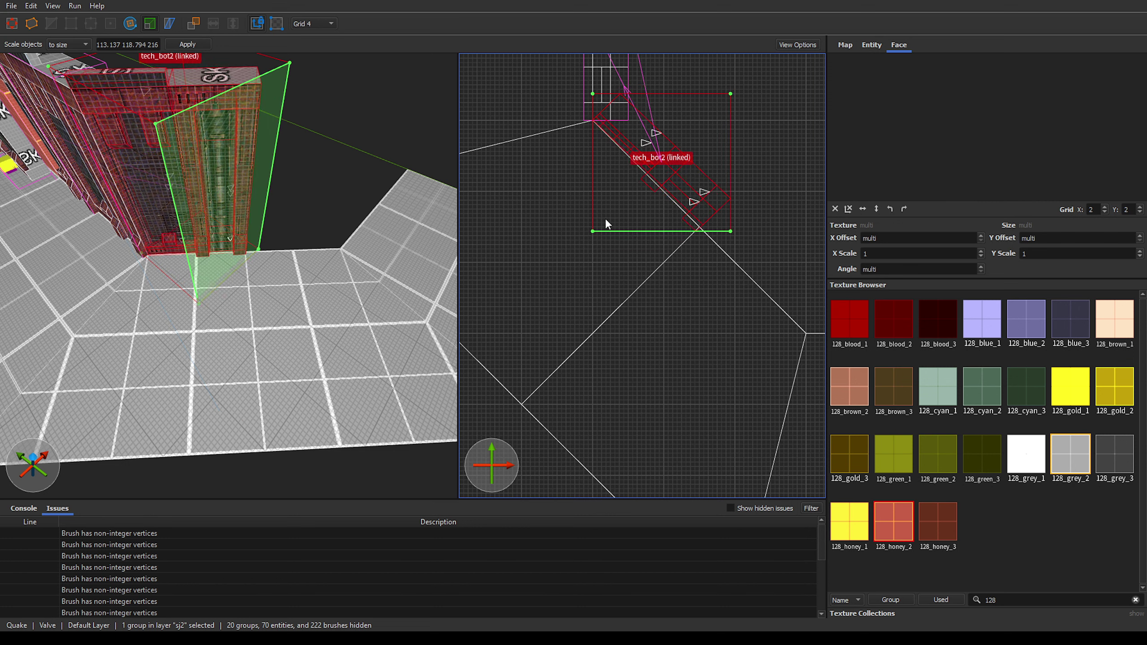
drag(592, 171, 583, 167)
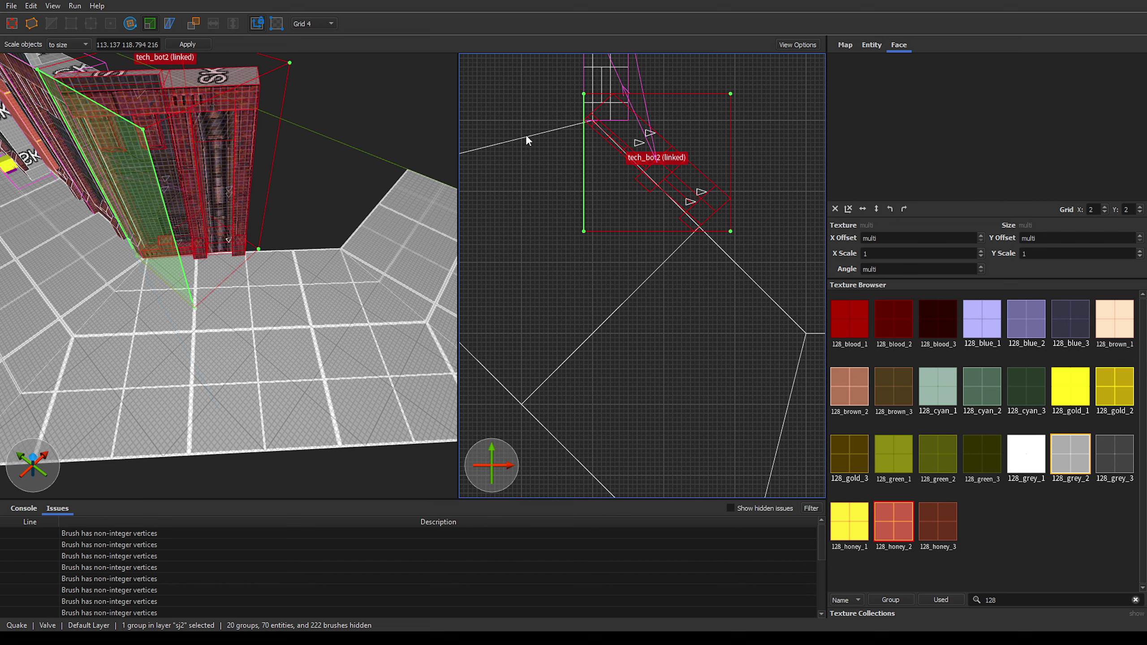
drag(525, 135, 534, 132)
drag(664, 59, 671, 61)
drag(778, 181, 773, 180)
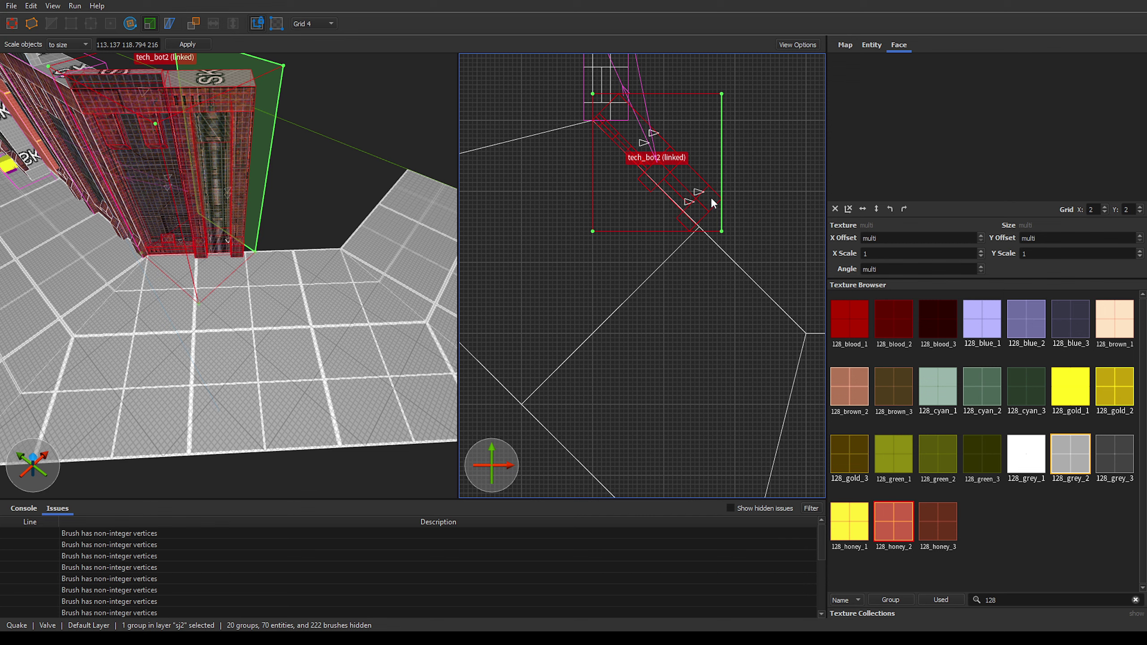
Step: Delete the rotated tech_bot2 copy and set the grid to 32
key(Escape)
right_drag(352, 208, 229, 214)
key(Delete)
key(a)
key(6)
Step: Open the corner tech_bot2 group, cut its two protruding func_detail_illusionary base trim brushes, and close the group
click(229, 214)
scroll(224, 214, up, 2)
double_click(224, 212)
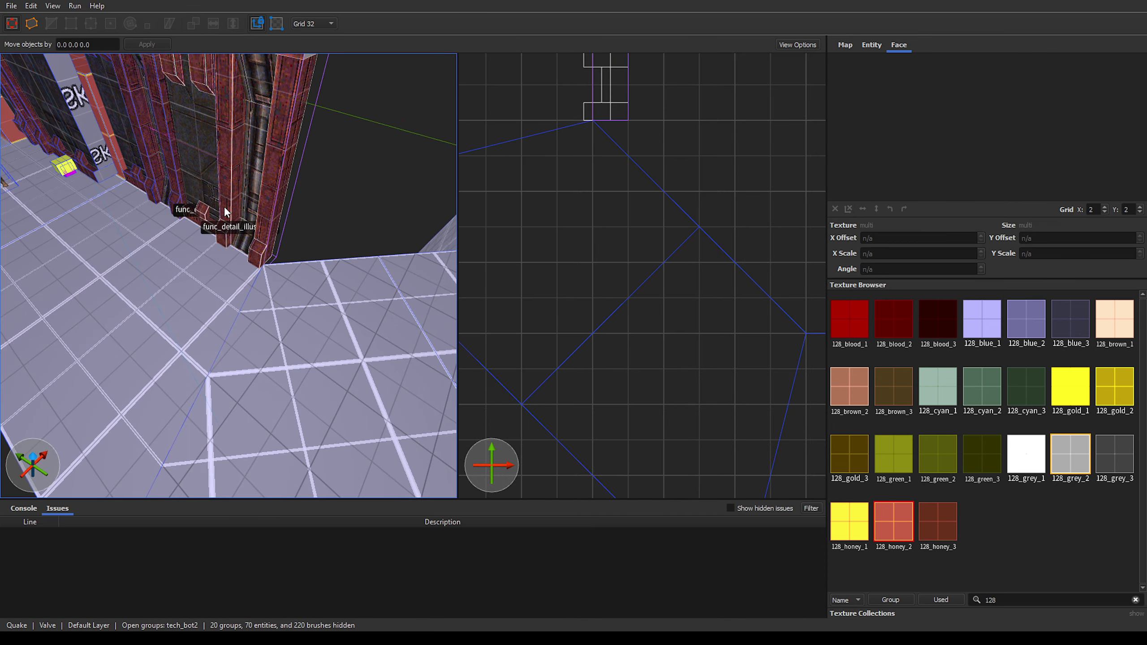
scroll(230, 201, down, 3)
double_click(230, 331)
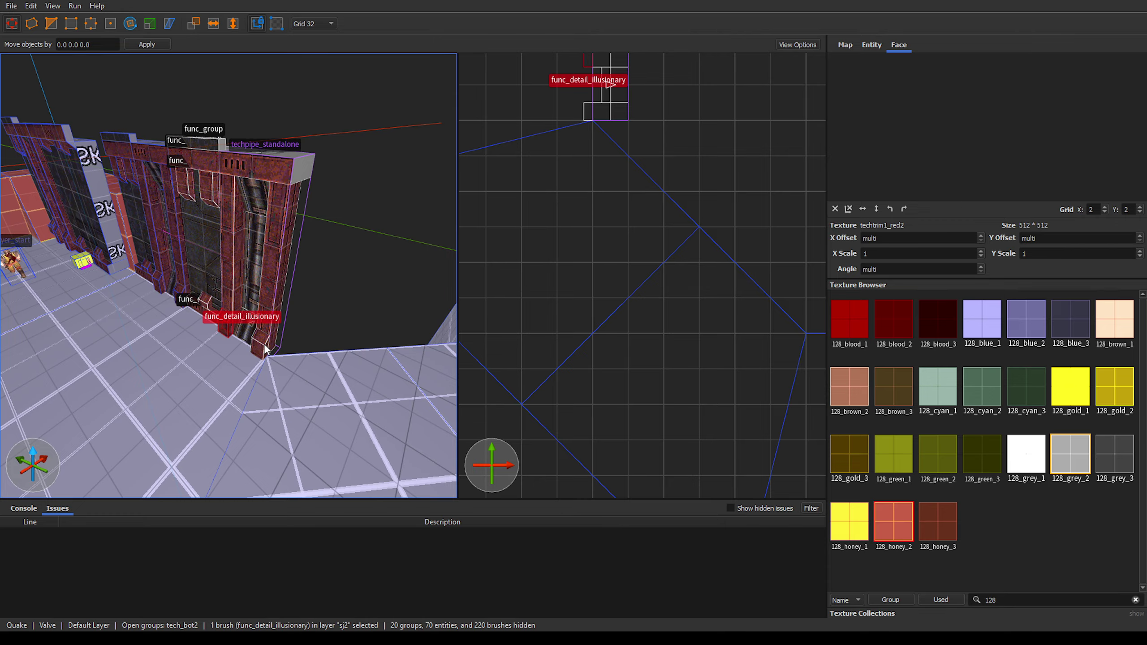
scroll(262, 341, up, 4)
scroll(232, 256, down, 4)
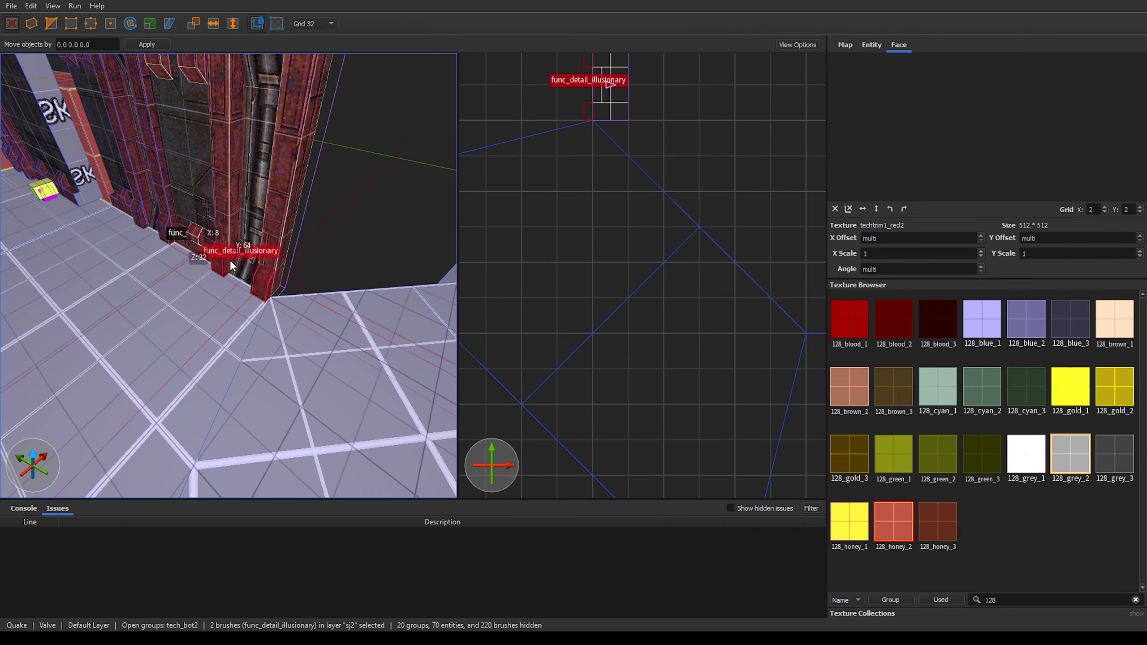
alt+right_drag(231, 260, 268, 157)
scroll(176, 280, down, 4)
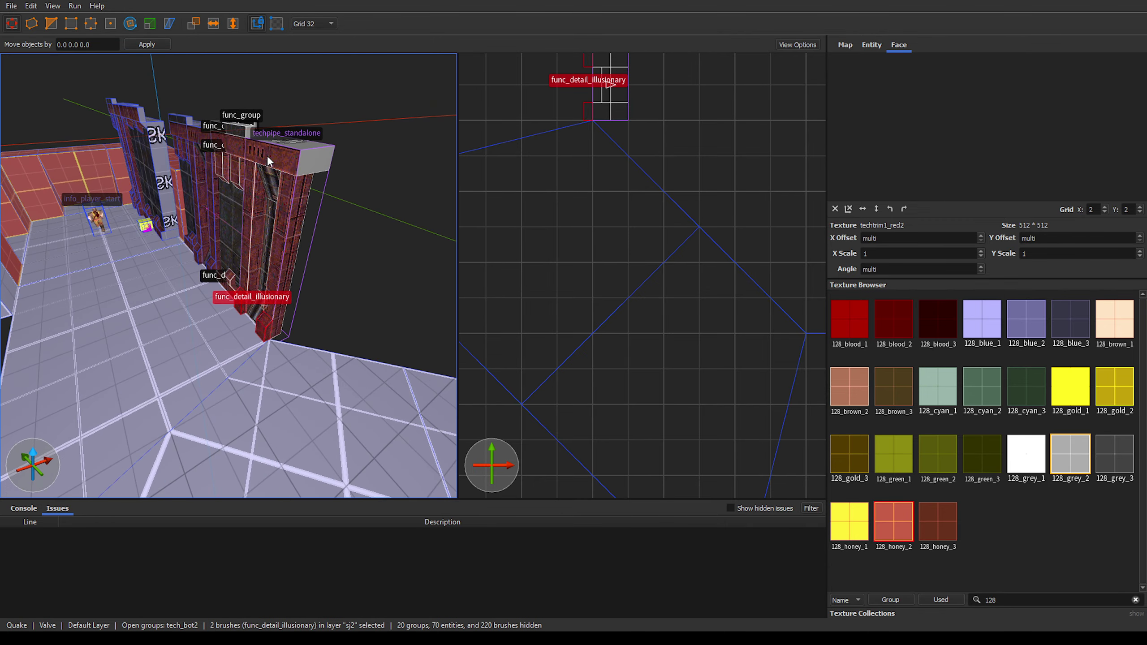
right_drag(623, 72, 644, 169)
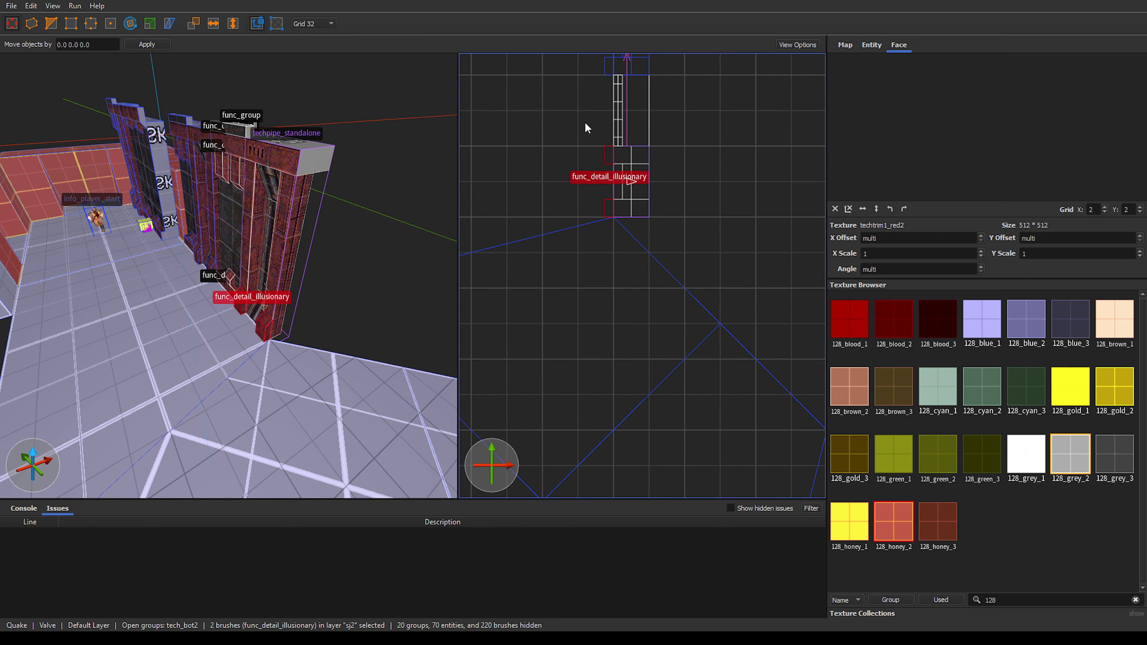
right_drag(574, 134, 589, 161)
right_drag(267, 290, 276, 312)
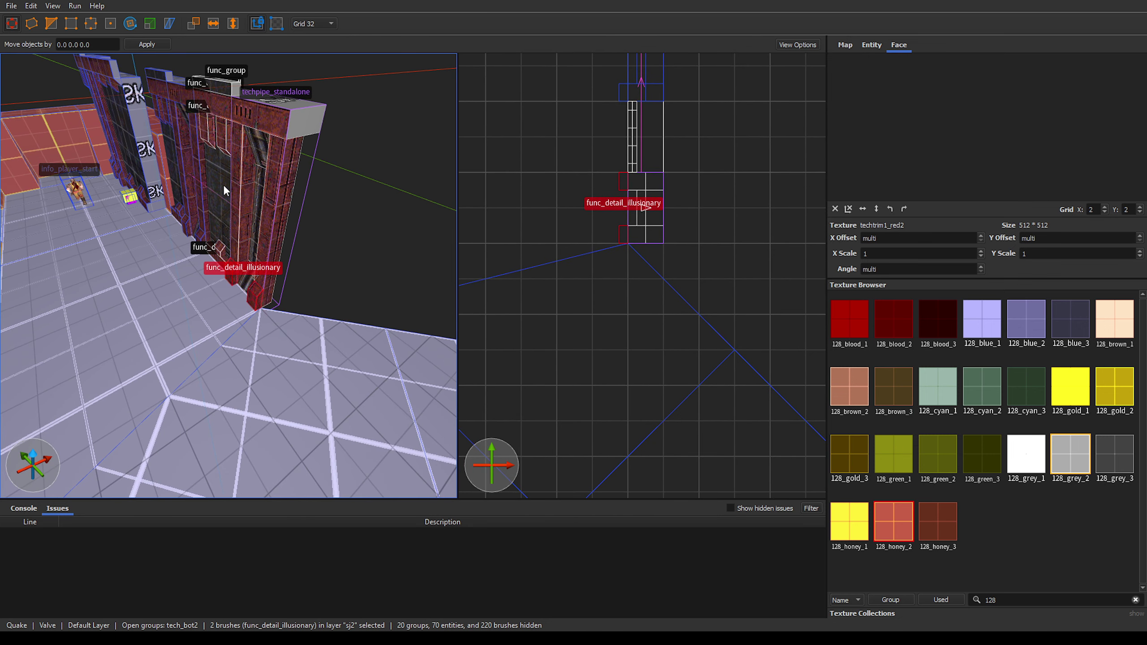
right_drag(224, 188, 179, 146)
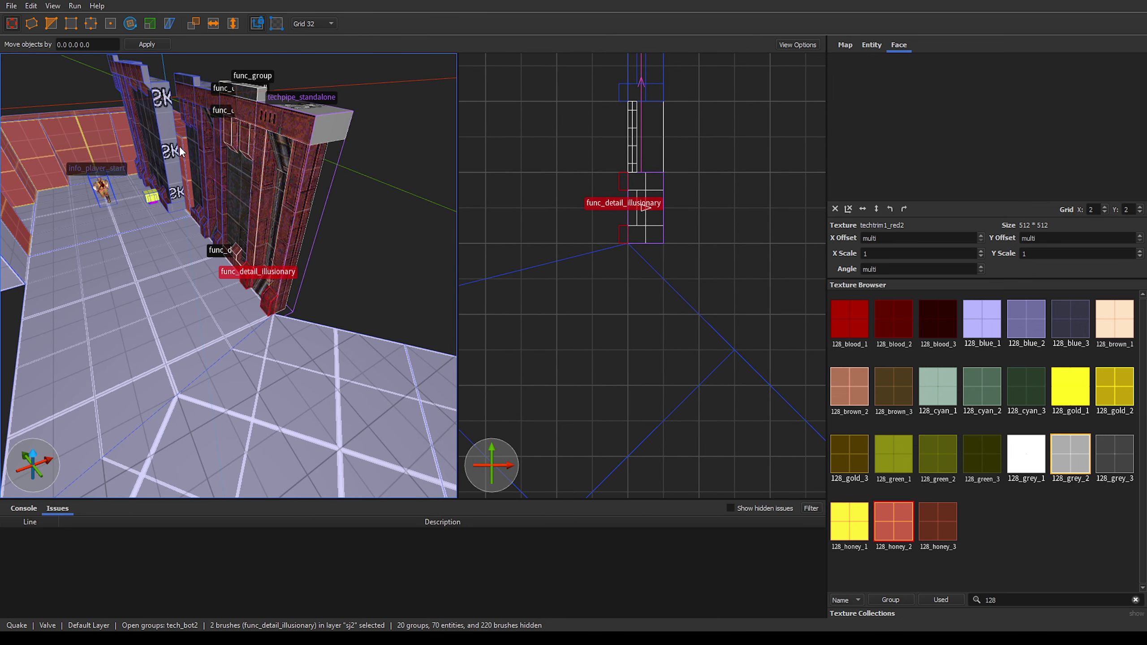
click(32, 77)
mouse_move(221, 144)
right_down()
mouse_move(243, 192)
mouse_move(239, 235)
mouse_move(277, 213)
right_up()
key(Escape)
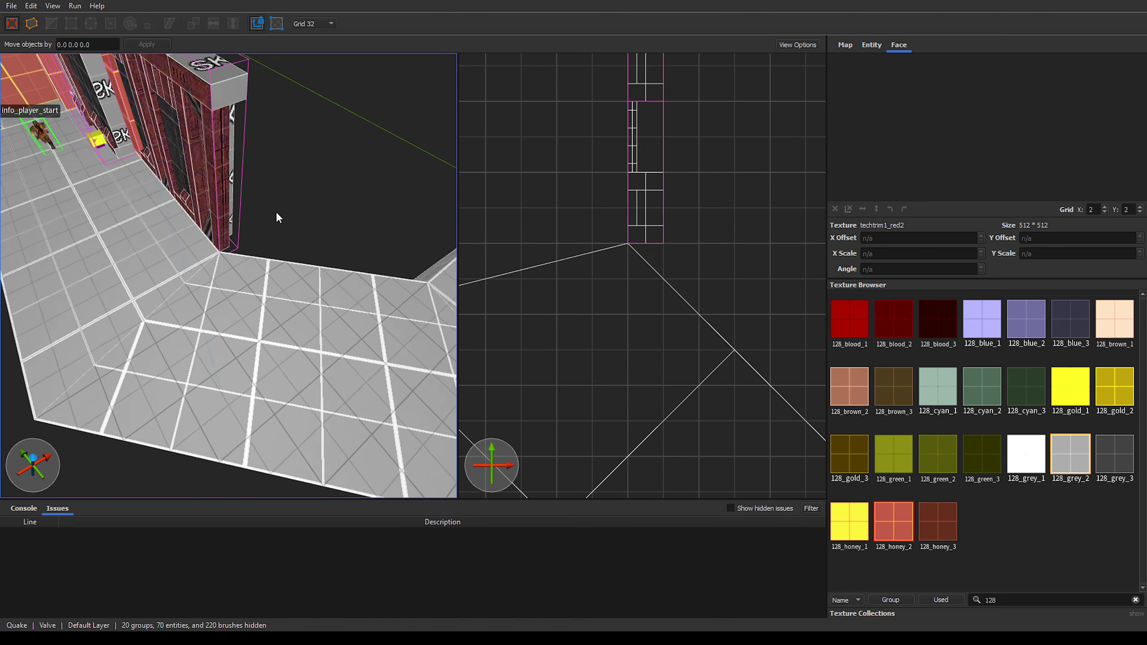
Step: Duplicate the trimmed corner tech_bot2 group and move the copy along Y past the floor corner
click(232, 177)
right_drag(232, 178, 214, 142)
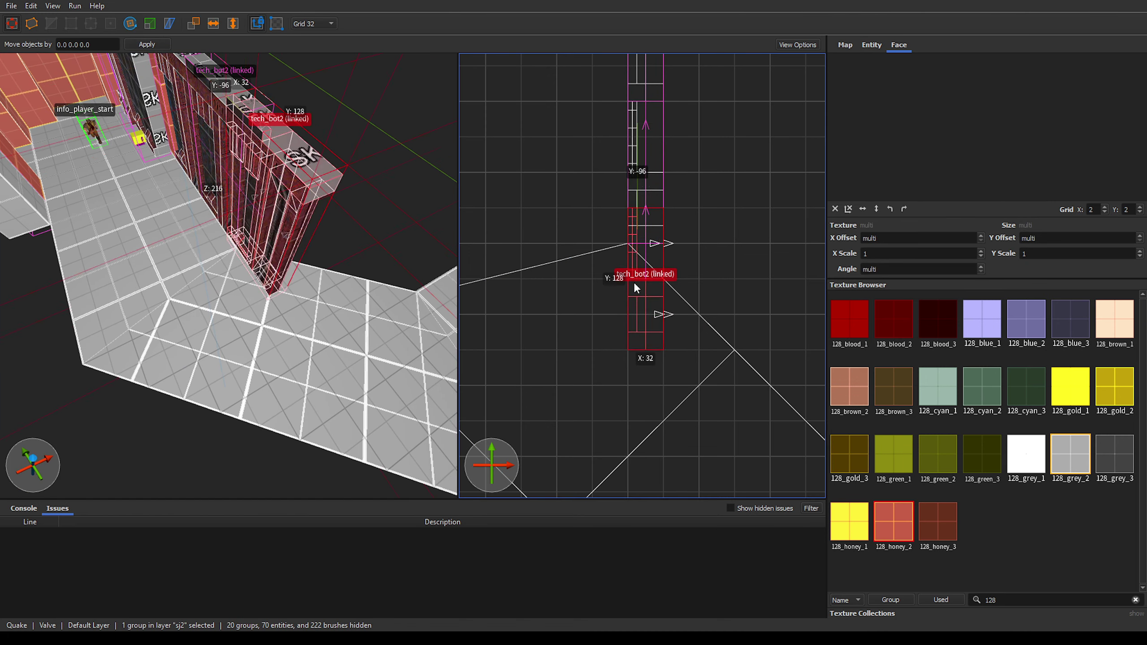
key(Down)
Step: Rotate the copied tech_bot2 group 45 degrees about the Z axis around the floor corner at -448 -1792 96
key(r)
mouse_move(627, 313)
mouse_down()
mouse_move(628, 244)
mouse_move(638, 280)
mouse_move(649, 278)
mouse_up()
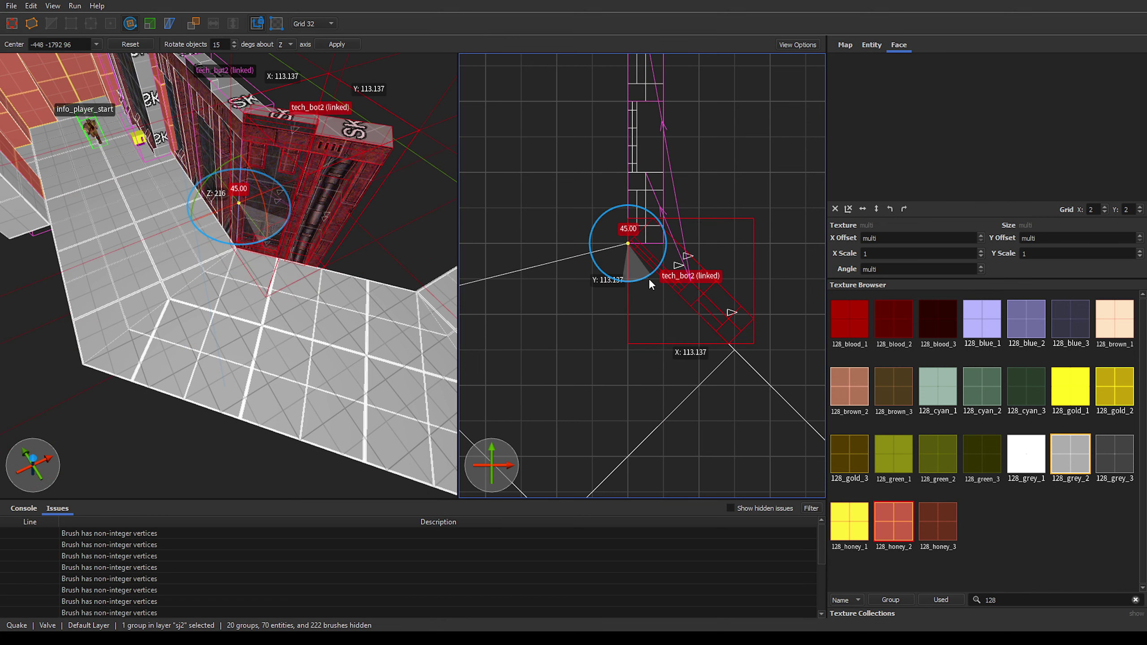
key(r)
Step: Scale the rotated tech_bot2 group to 120 units along X on the 8-unit grid so it reaches the floor split
right_drag(660, 392, 630, 377)
key(5)
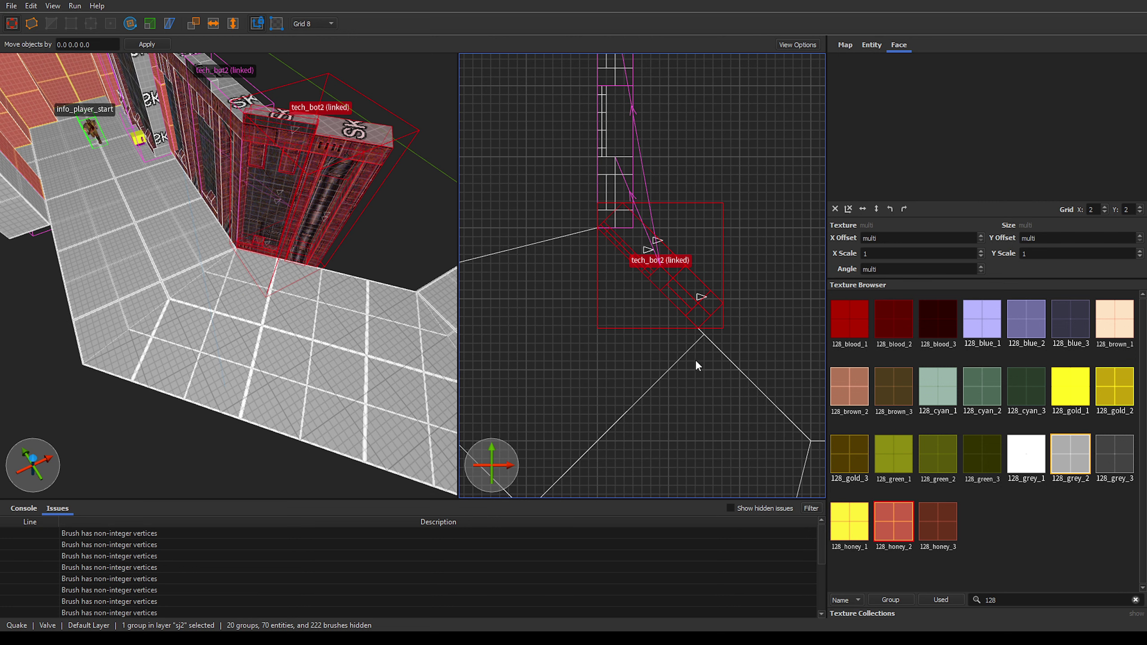
key(t)
key(minus)
drag(752, 289, 754, 276)
drag(666, 173, 669, 176)
key(Escape)
right_drag(271, 230, 271, 210)
key(Escape)
Step: Open the straight tech_bot2 group, paste the cut base trim brushes back at their original position, and close the group
right_drag(274, 254, 331, 242)
key(w)
right_drag(195, 294, 206, 224)
double_click(206, 227)
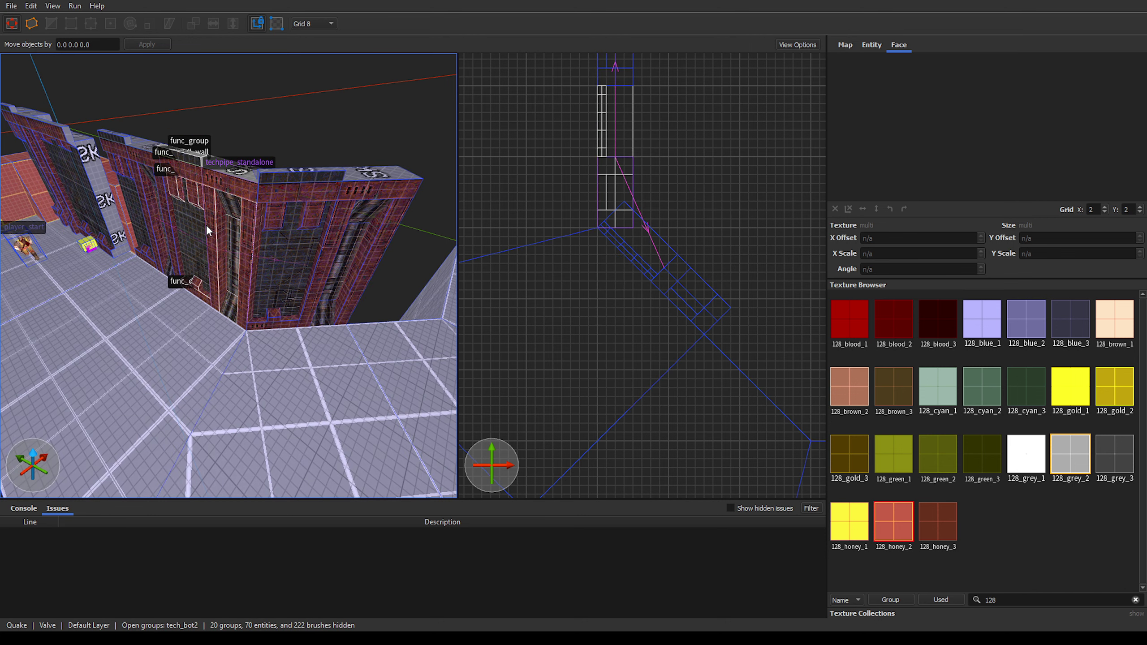
click(108, 122)
right_drag(194, 217, 250, 239)
key(Escape)
key(Escape)
Step: Duplicate the fitted diagonal tech_bot2 group along the diagonal floor edge so the copy continues from the floor split
click(289, 224)
key(7)
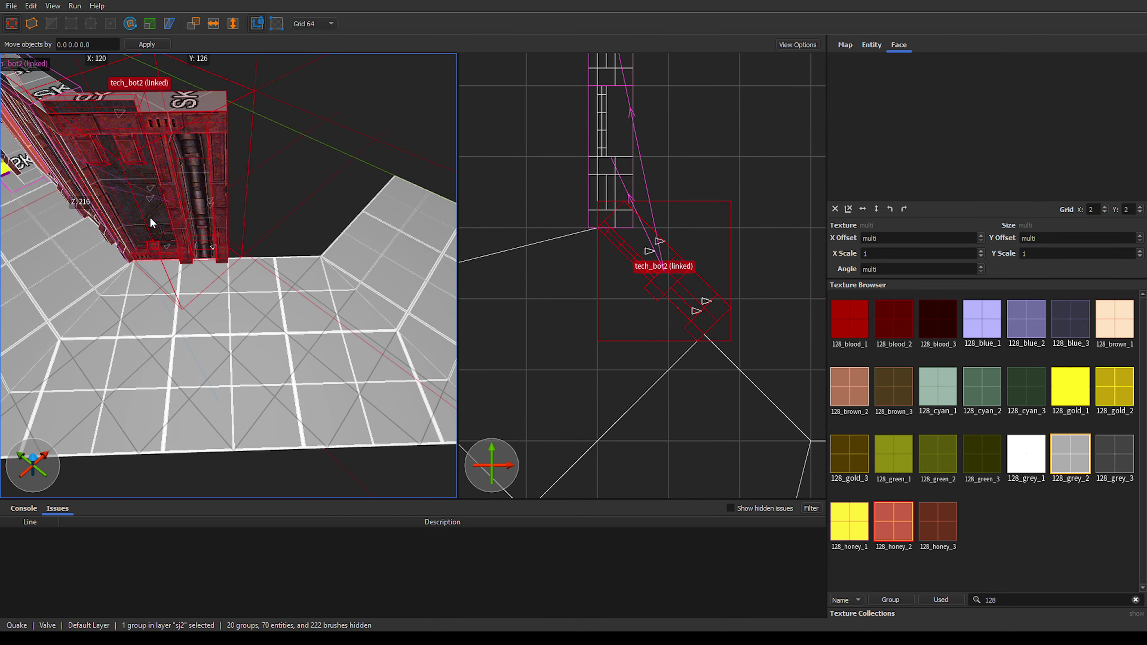
ctrl+drag(150, 218, 243, 205)
key(6)
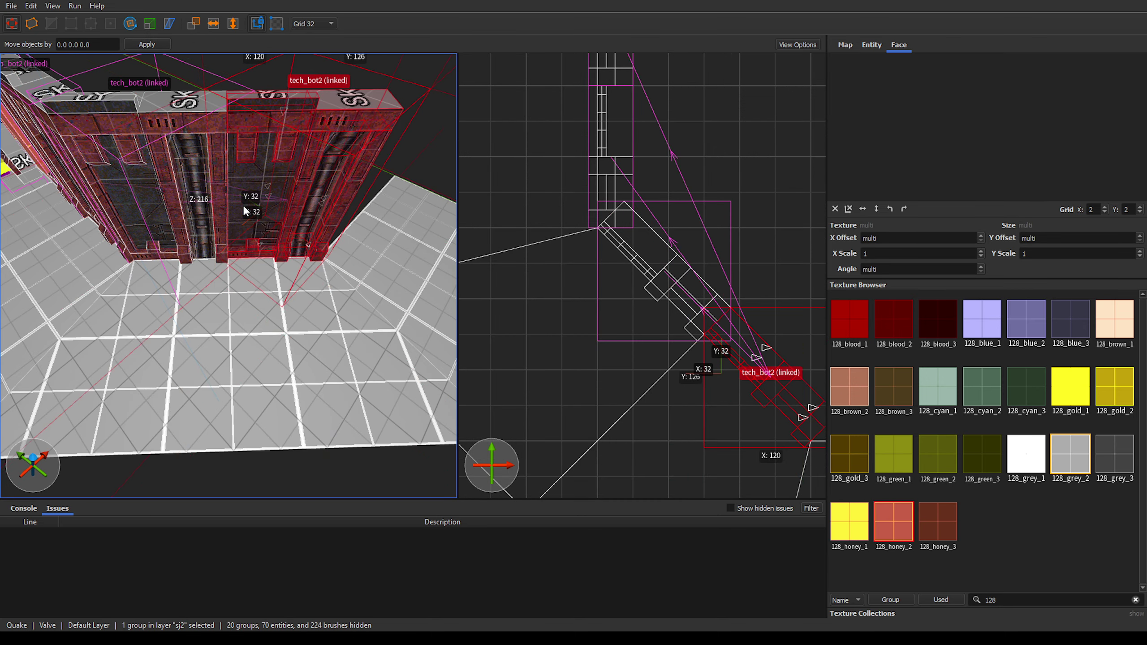
key(Escape)
Step: Duplicate the two straight tech_bot2 groups, turn the copies 90 degrees, and place them along the floor edge beyond the diagonal
right_drag(268, 213, 230, 201)
click(190, 171)
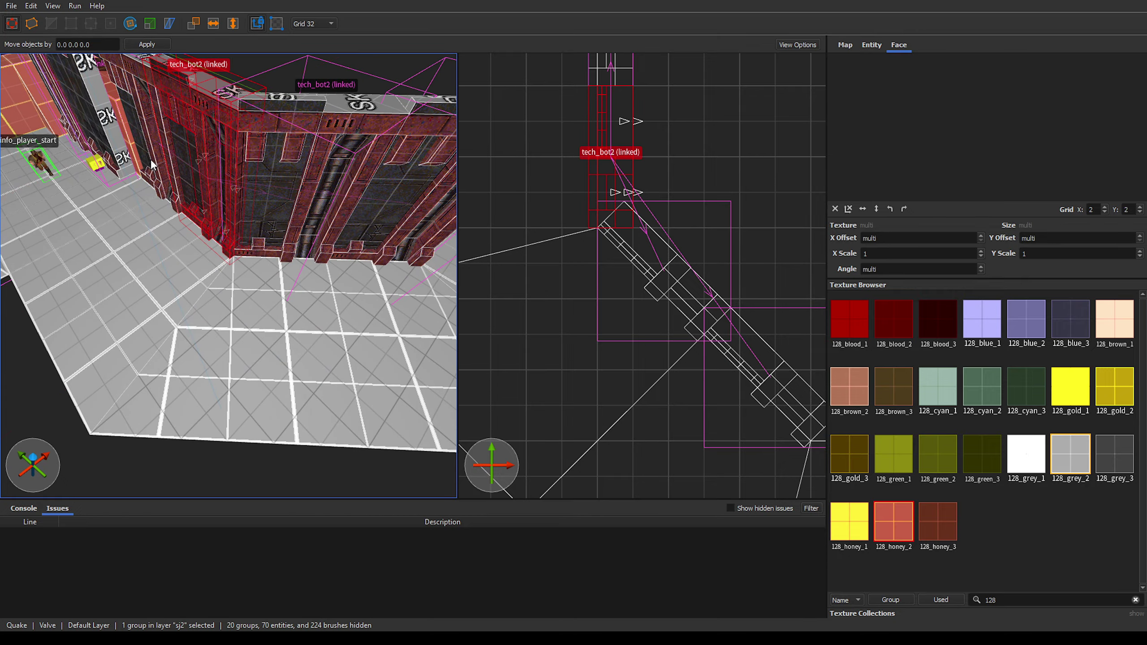
mouse_move(150, 159)
right_down()
mouse_move(209, 207)
mouse_move(151, 150)
right_up()
ctrl+drag(150, 151, 314, 236)
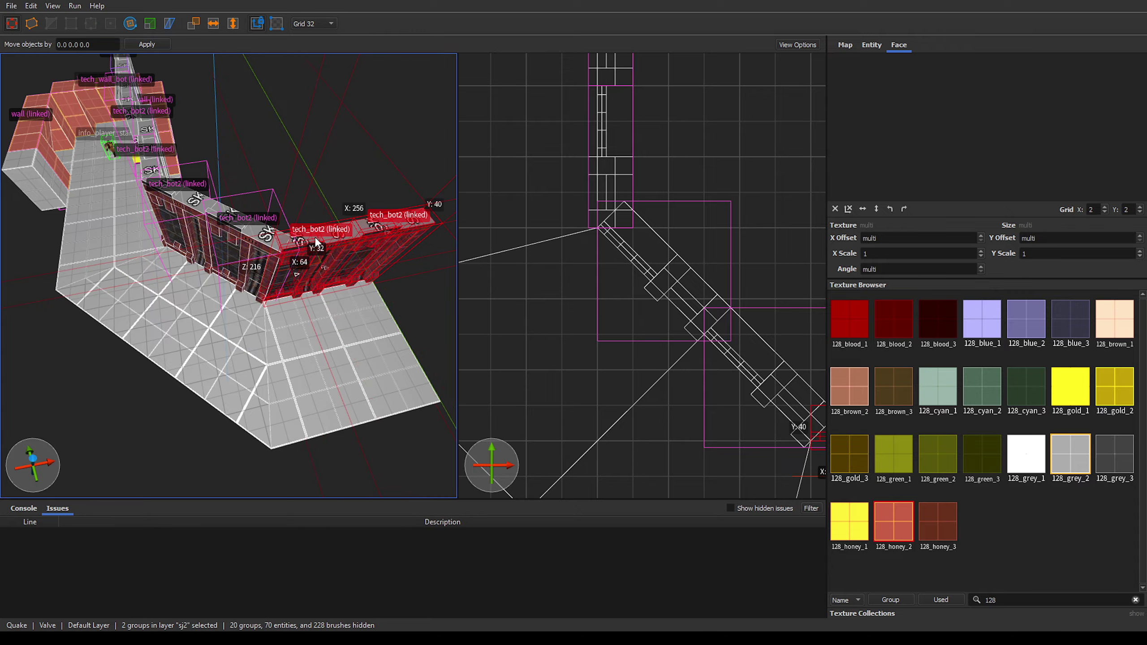
key(Escape)
Step: Maximize the 3D view and open the tech_wall_bot linked group to examine its nested lampblu linked group
scroll(190, 280, up, 5)
right_drag(190, 281, 273, 268)
key(ctrl+space)
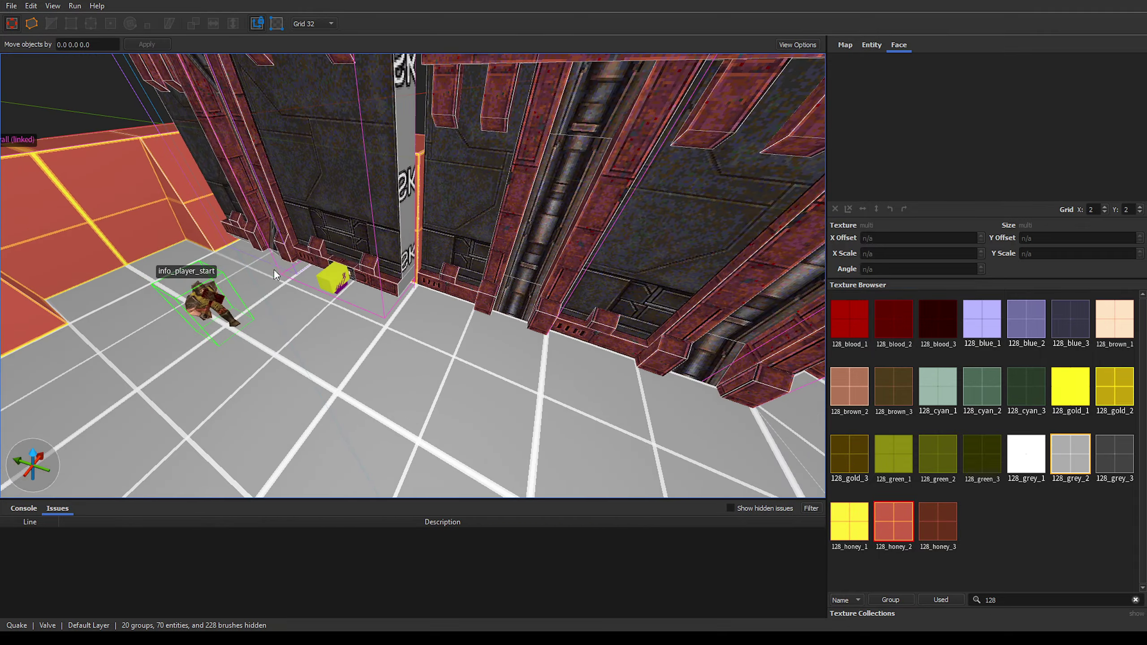
click(357, 262)
right_drag(357, 263, 409, 262)
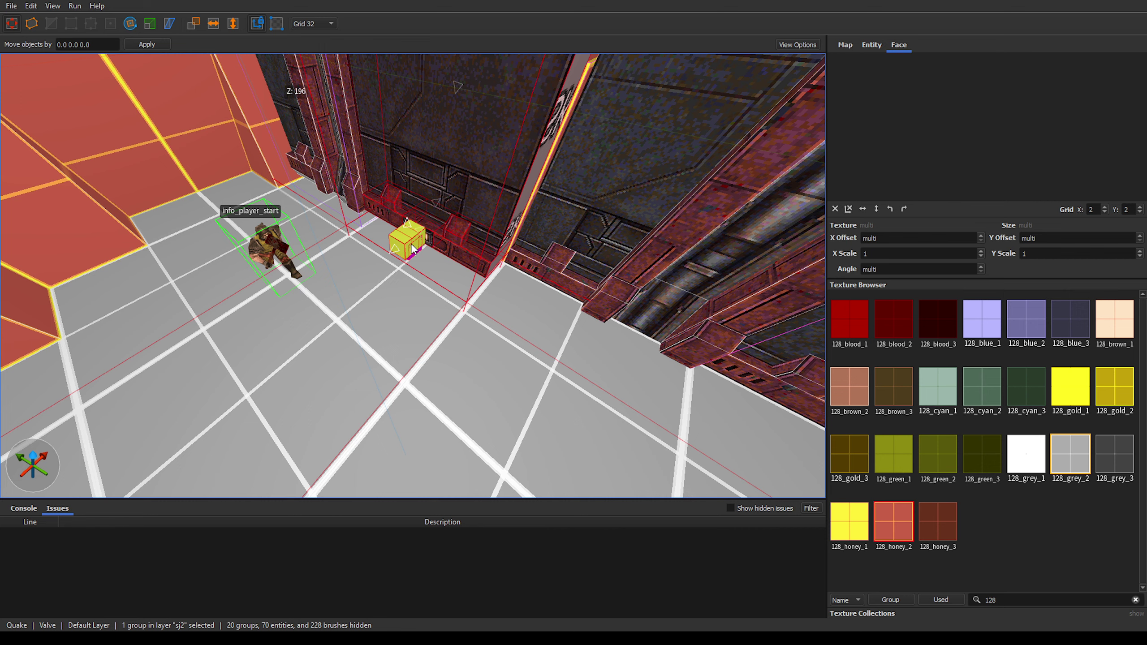
double_click(422, 199)
click(403, 250)
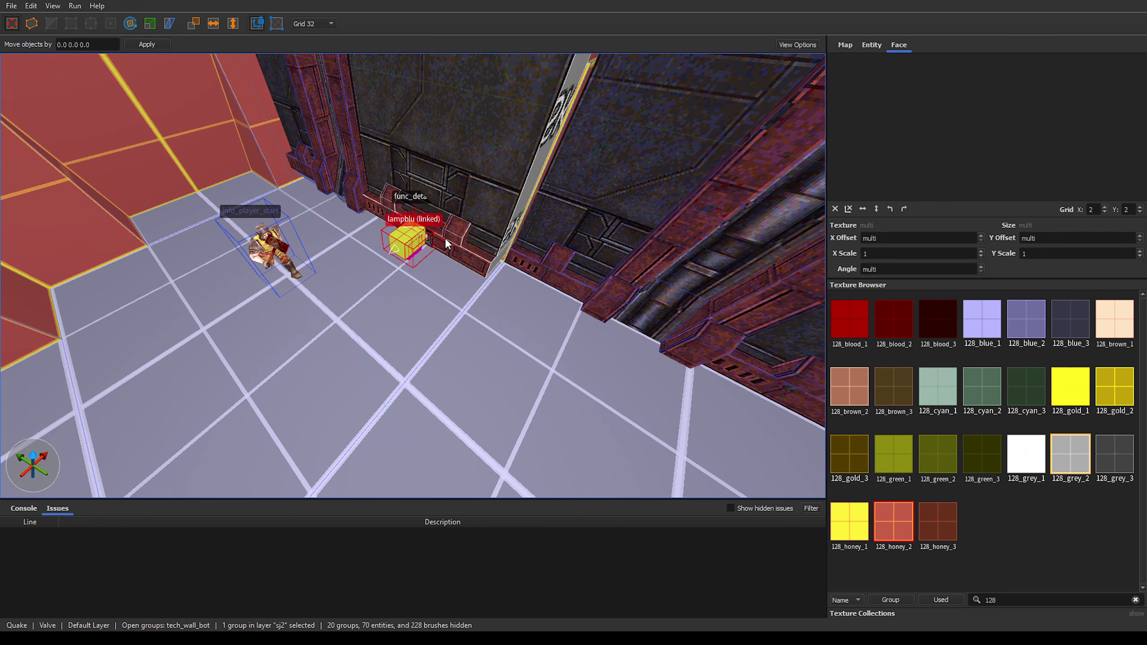
right_drag(403, 249, 403, 251)
scroll(402, 248, up, 5)
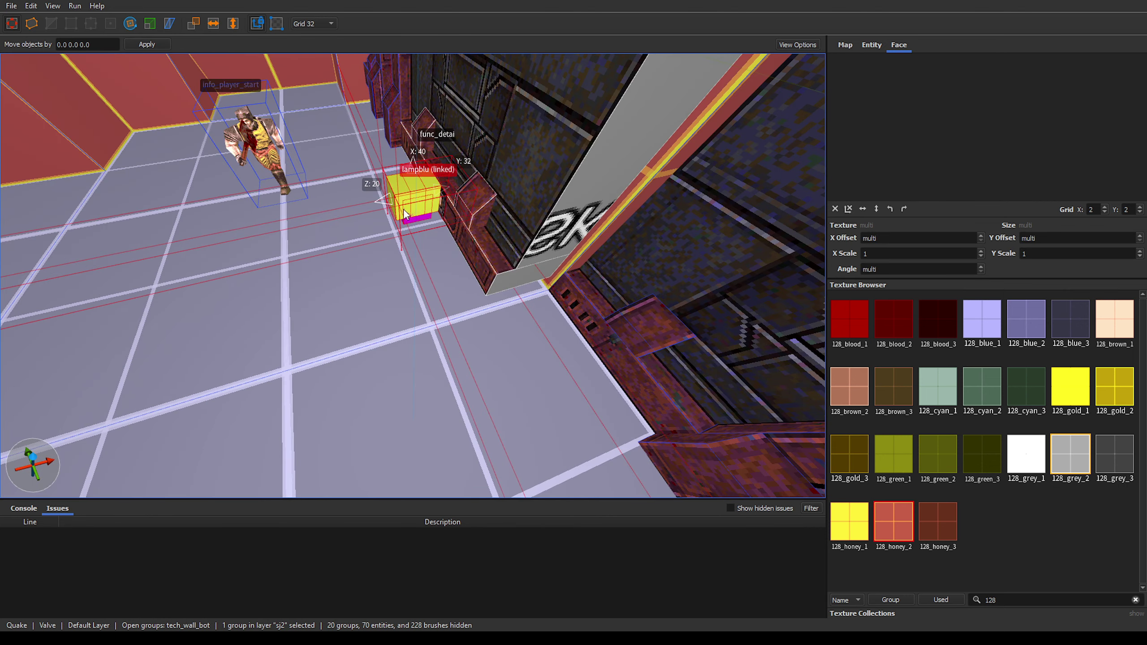
Step: Open the nested lampblu group to inspect the lamp, and exit the nested groups back to the map
double_click(402, 190)
click(401, 191)
key(p)
alt+right_drag(387, 224, 381, 253)
scroll(389, 255, down, 3)
key(Escape)
key(Escape)
key(Escape)
scroll(412, 254, up, 3)
scroll(380, 250, down, 5)
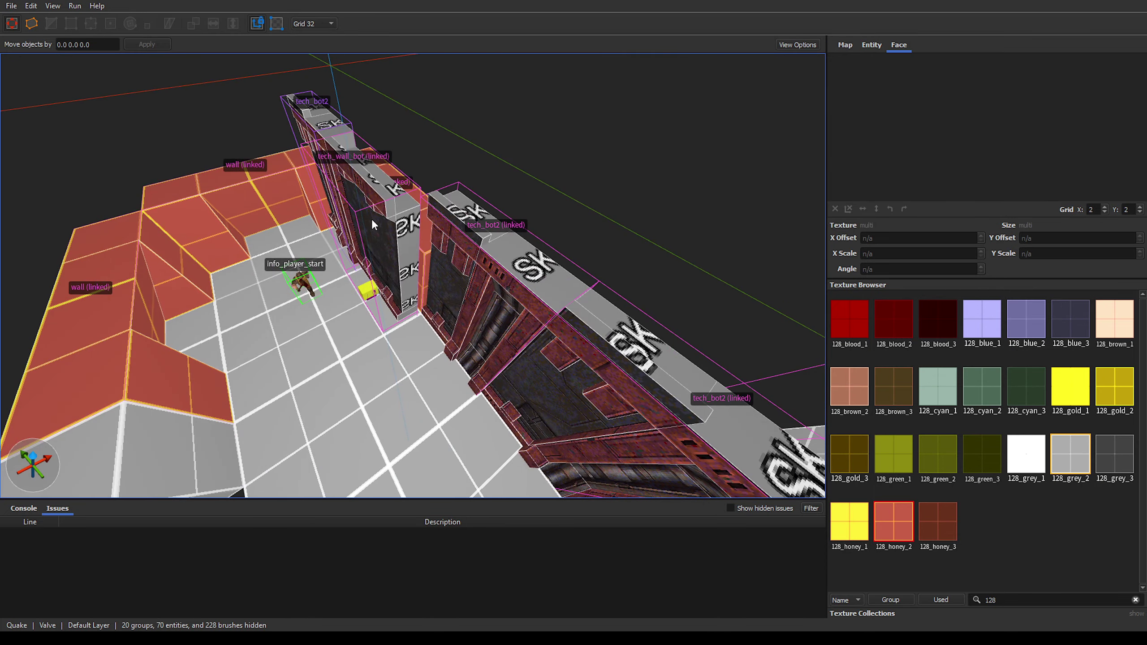
Step: Restore the 2D view and examine the tech_wall_bot group and its lamp from above
click(371, 219)
key(ctrl+space)
right_drag(616, 209, 697, 307)
scroll(672, 239, down, 4)
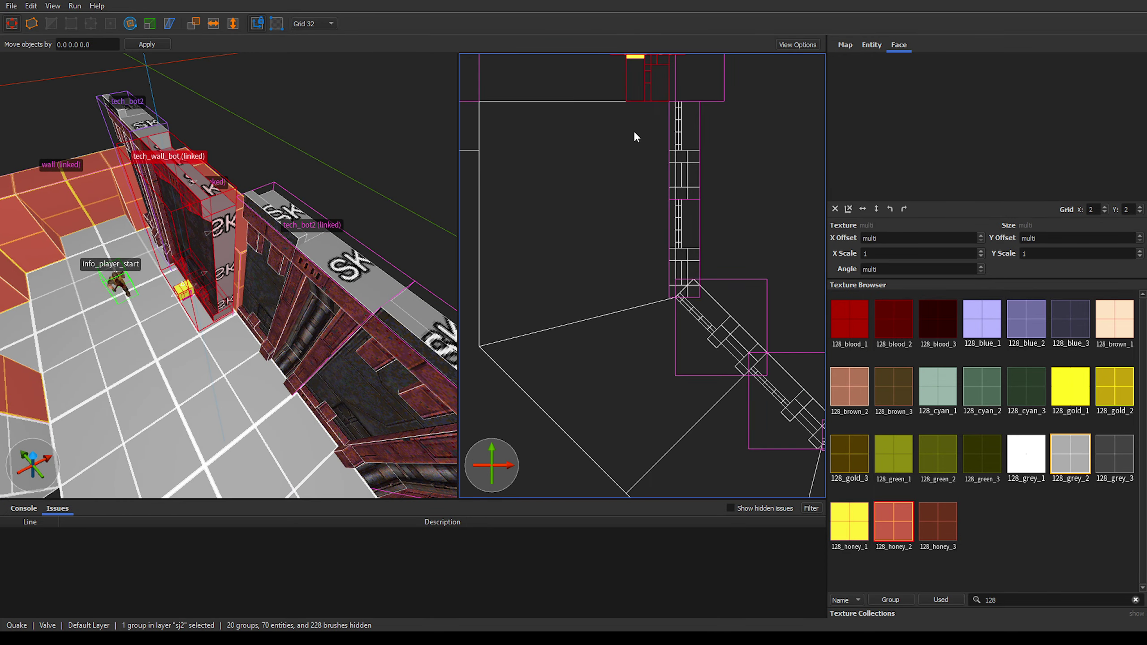
right_drag(617, 112, 613, 267)
key(Escape)
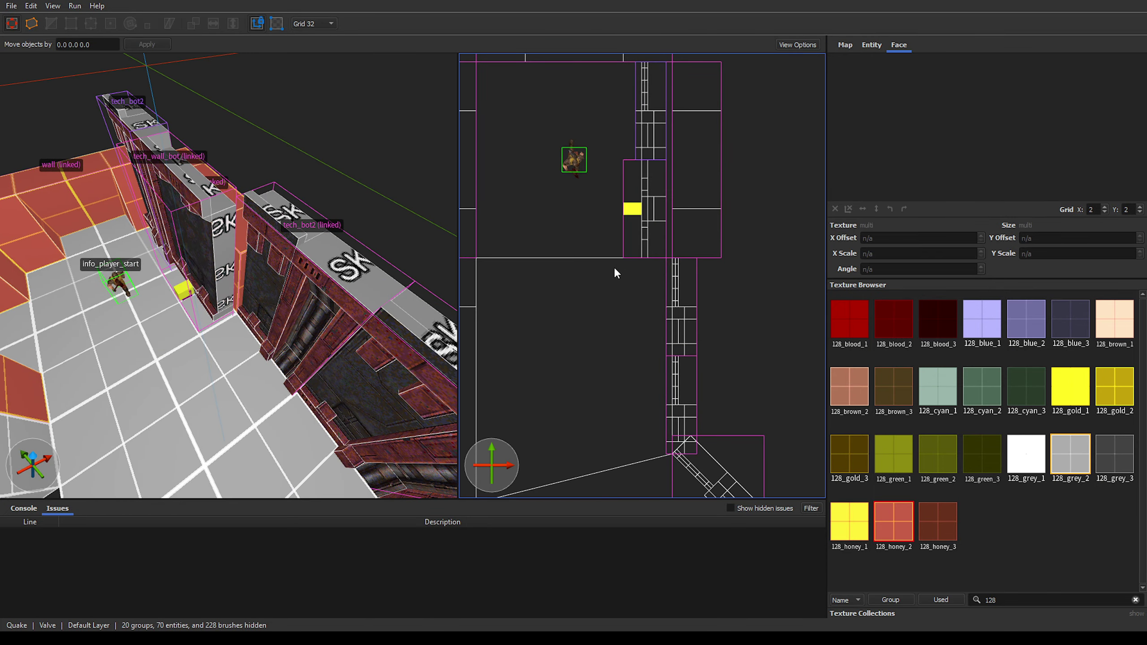
click(641, 219)
key(Escape)
Step: Maximize the 3D view and hide the inspector and issues list to show the whole wall run
right_drag(203, 254, 294, 213)
scroll(174, 270, up, 4)
click(238, 222)
scroll(246, 228, down, 4)
key(Escape)
scroll(367, 228, down, 4)
key(ctrl+space)
scroll(455, 239, up, 6)
key(ctrl+4)
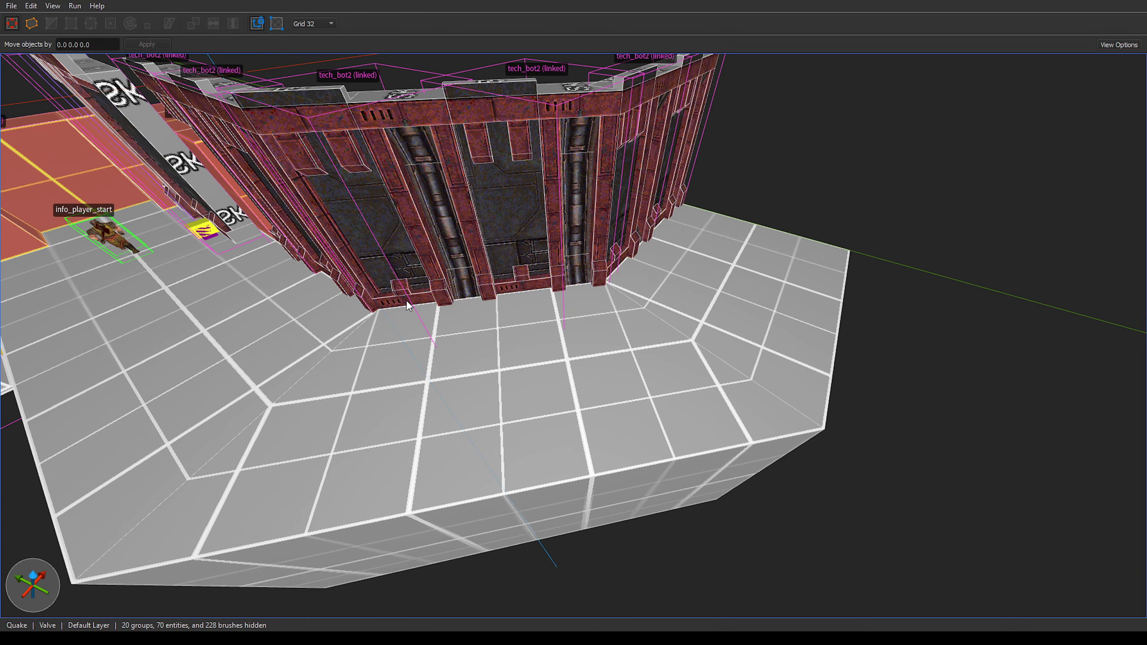
Step: Examine the completed tech_bot2 wall run around the floor from several outside viewpoints
right_drag(406, 300, 466, 140)
key(s)
right_drag(497, 323, 519, 318)
key(d)
key(w)
key(a)
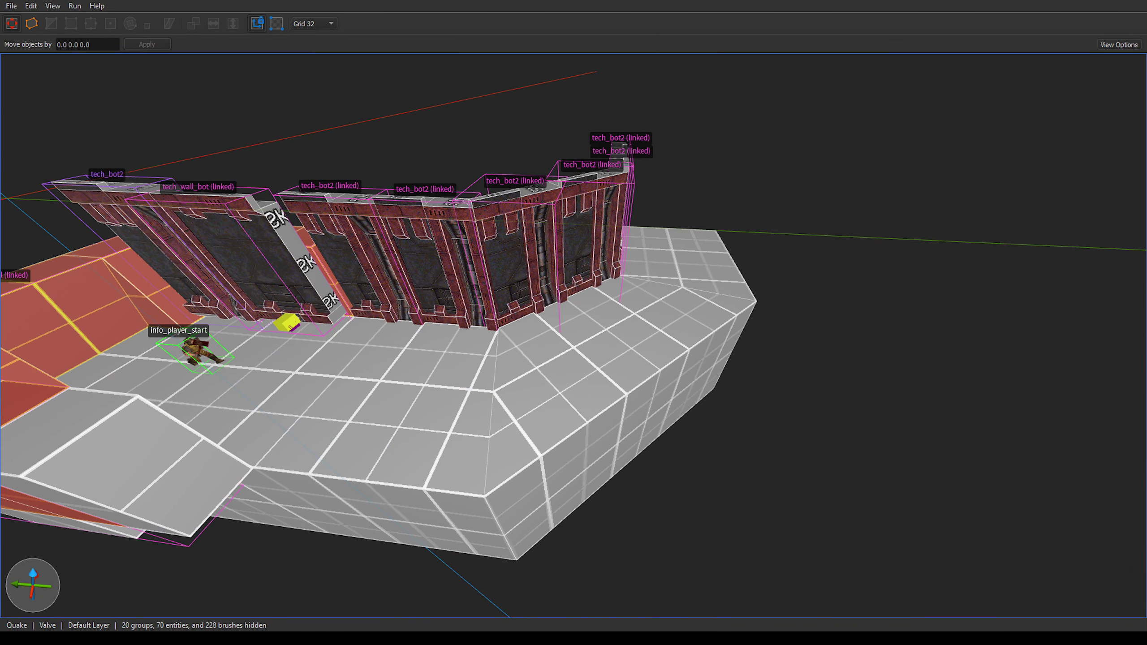